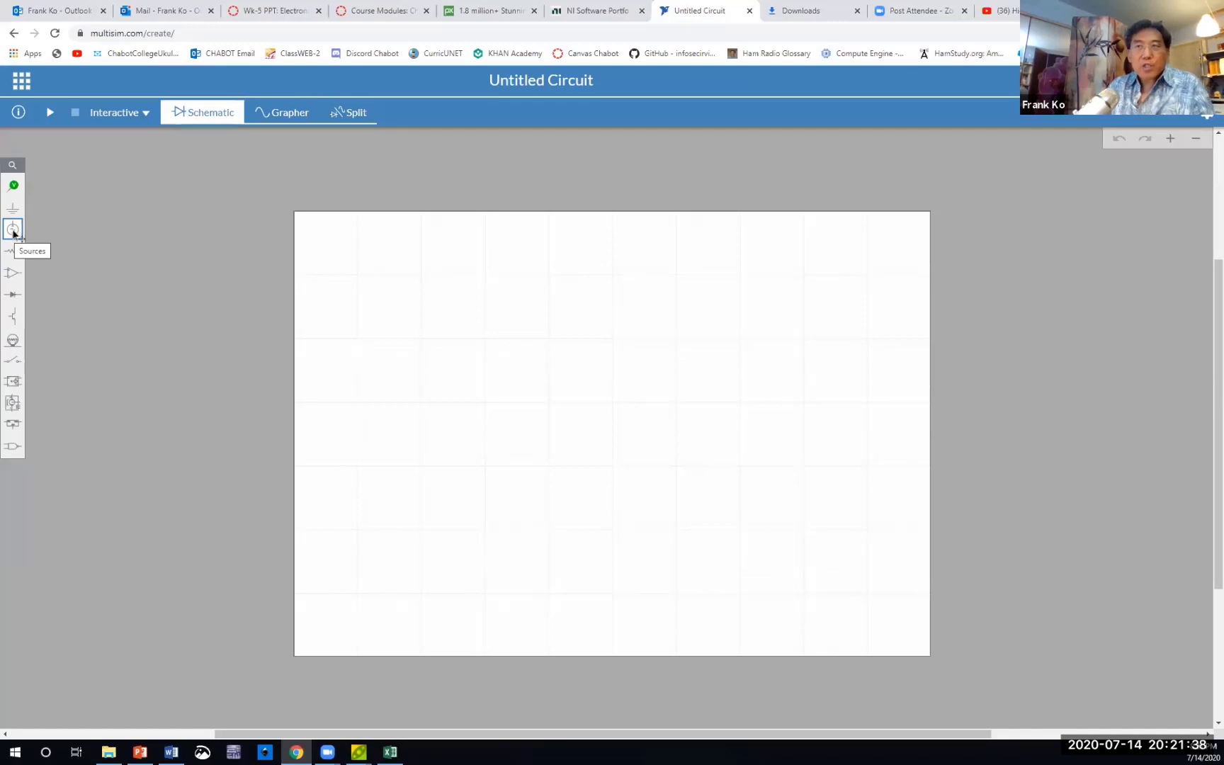
Place an AC voltage source in the upper-left area of the empty schematic sheet.
click(14, 232)
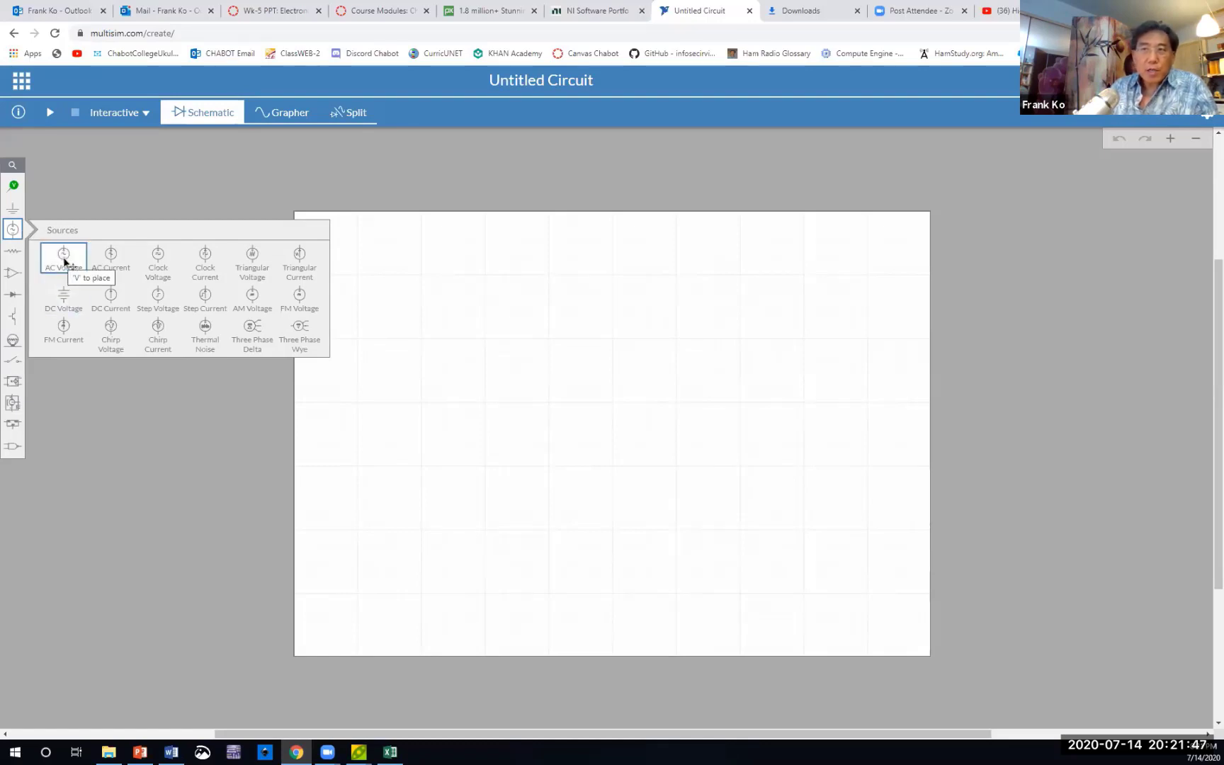
drag(188, 269, 453, 344)
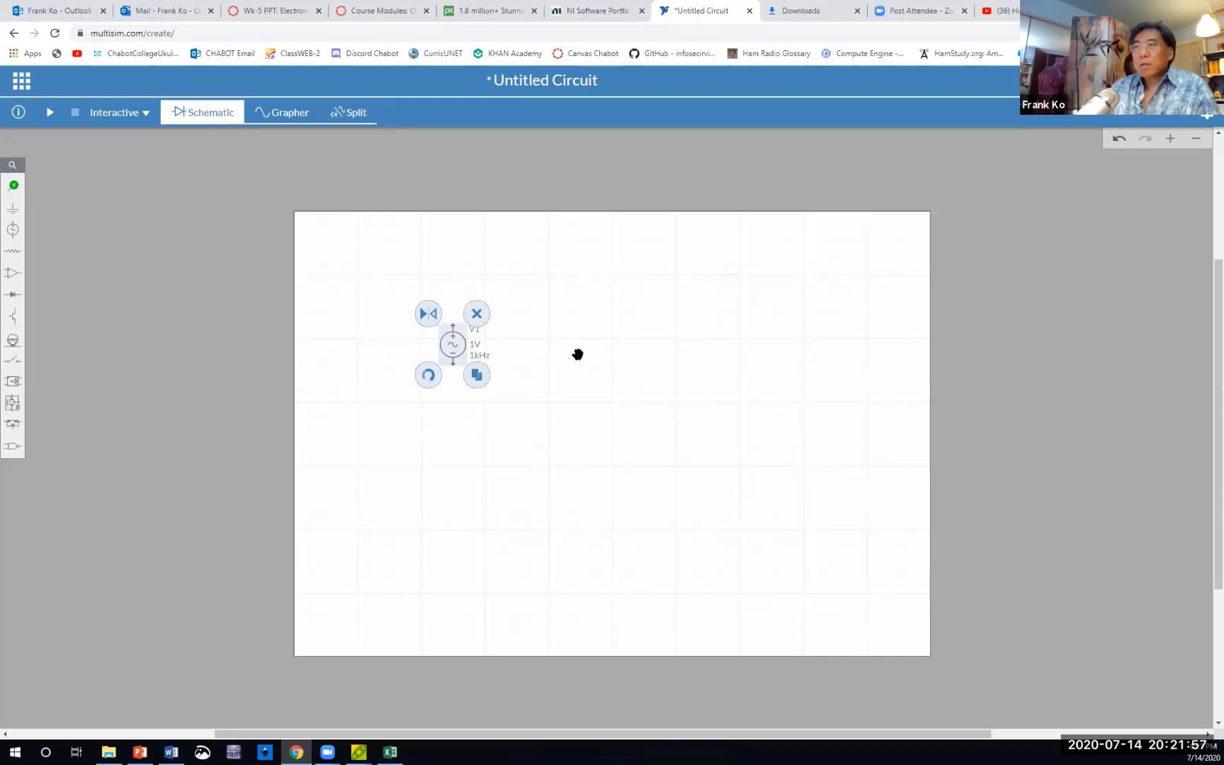
click(614, 340)
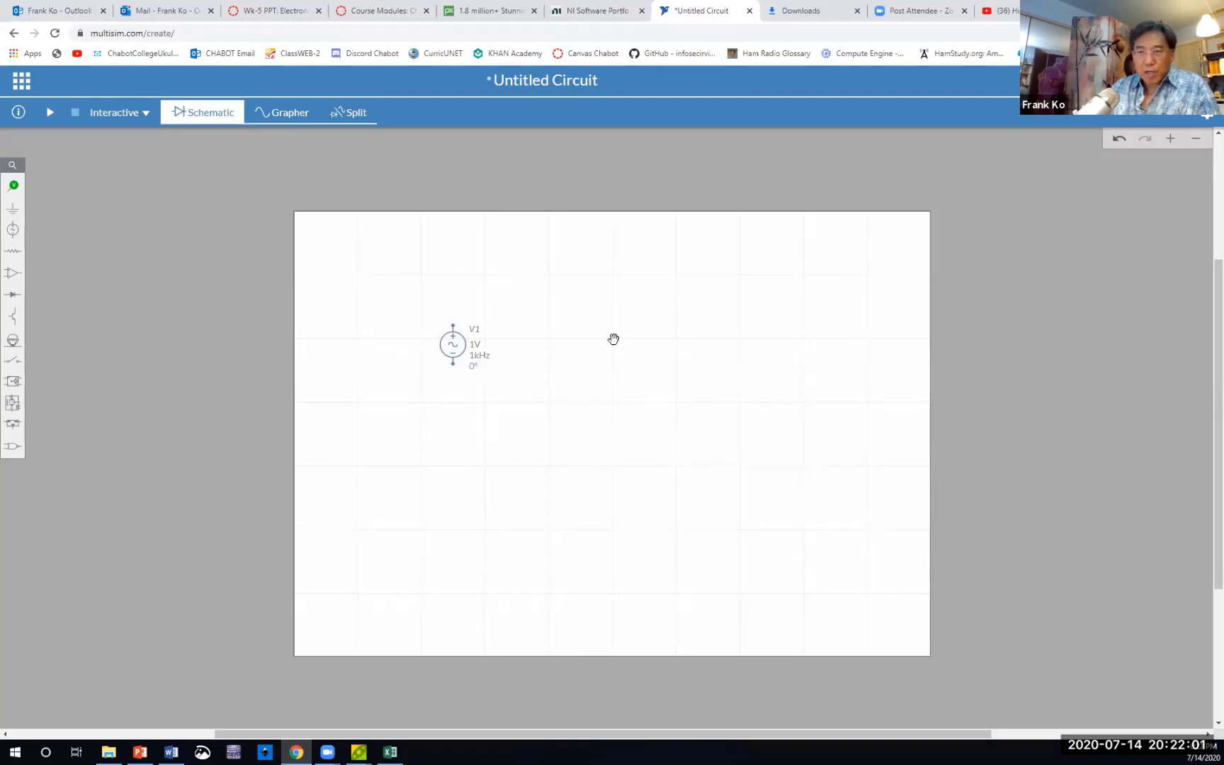
click(458, 343)
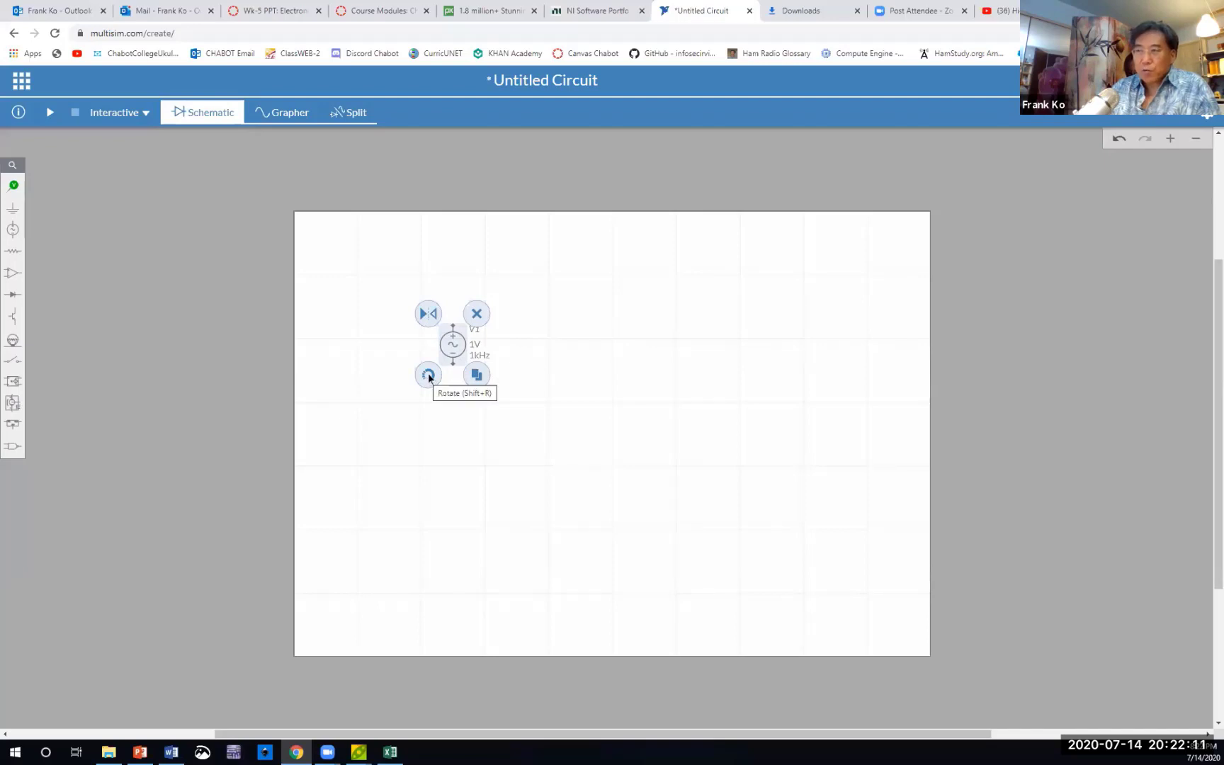
click(560, 367)
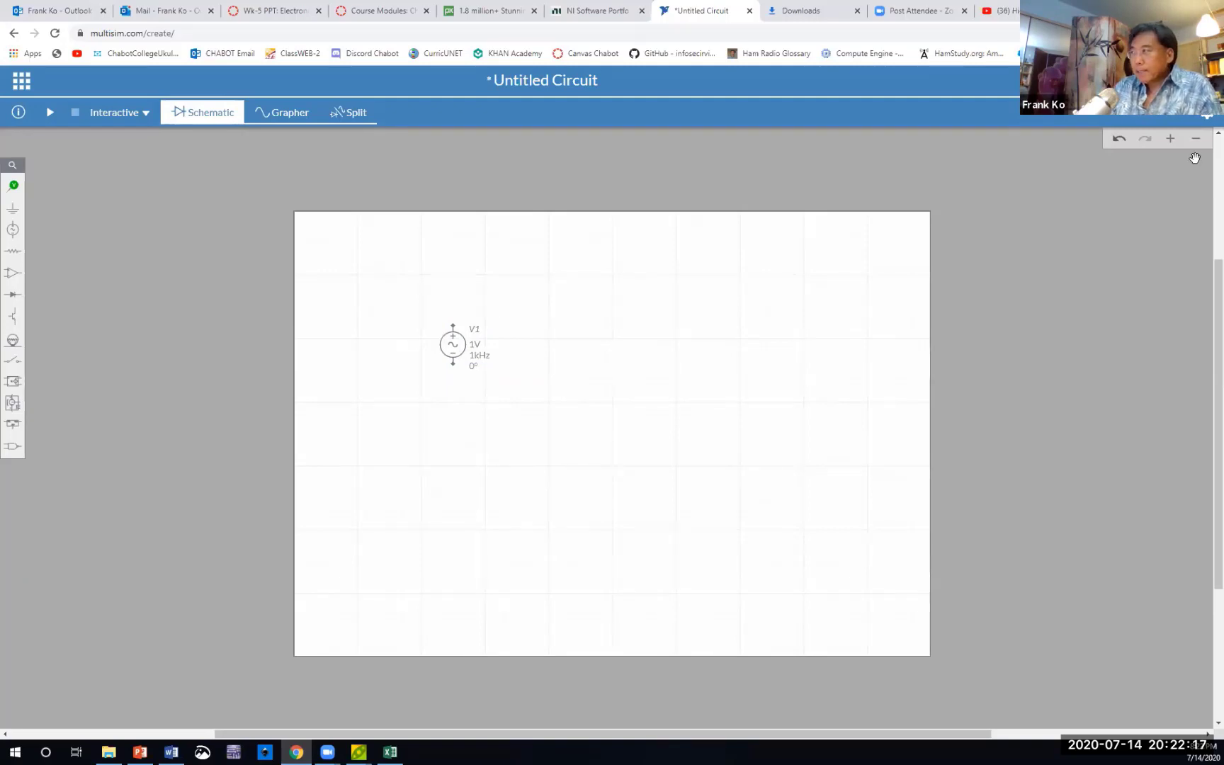
Place three resistors in a horizontal row above and to the right of the AC source.
click(1173, 140)
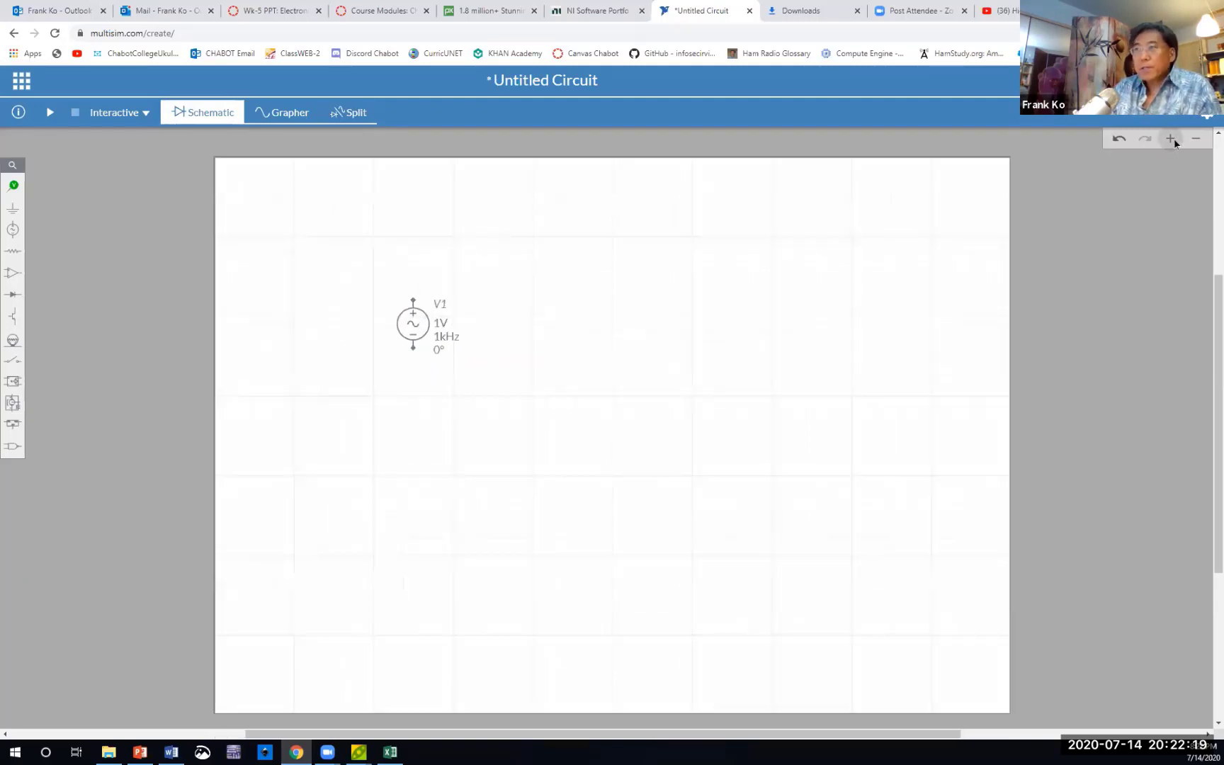
click(1173, 140)
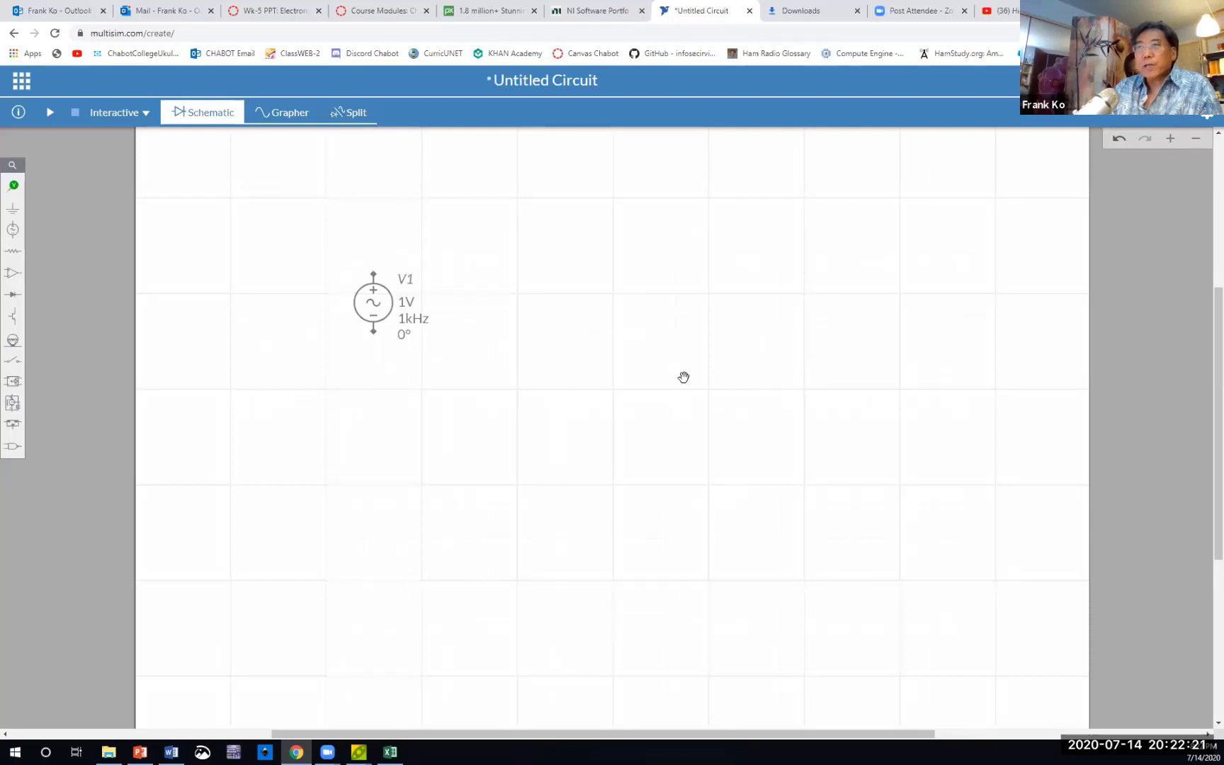
drag(666, 402, 648, 432)
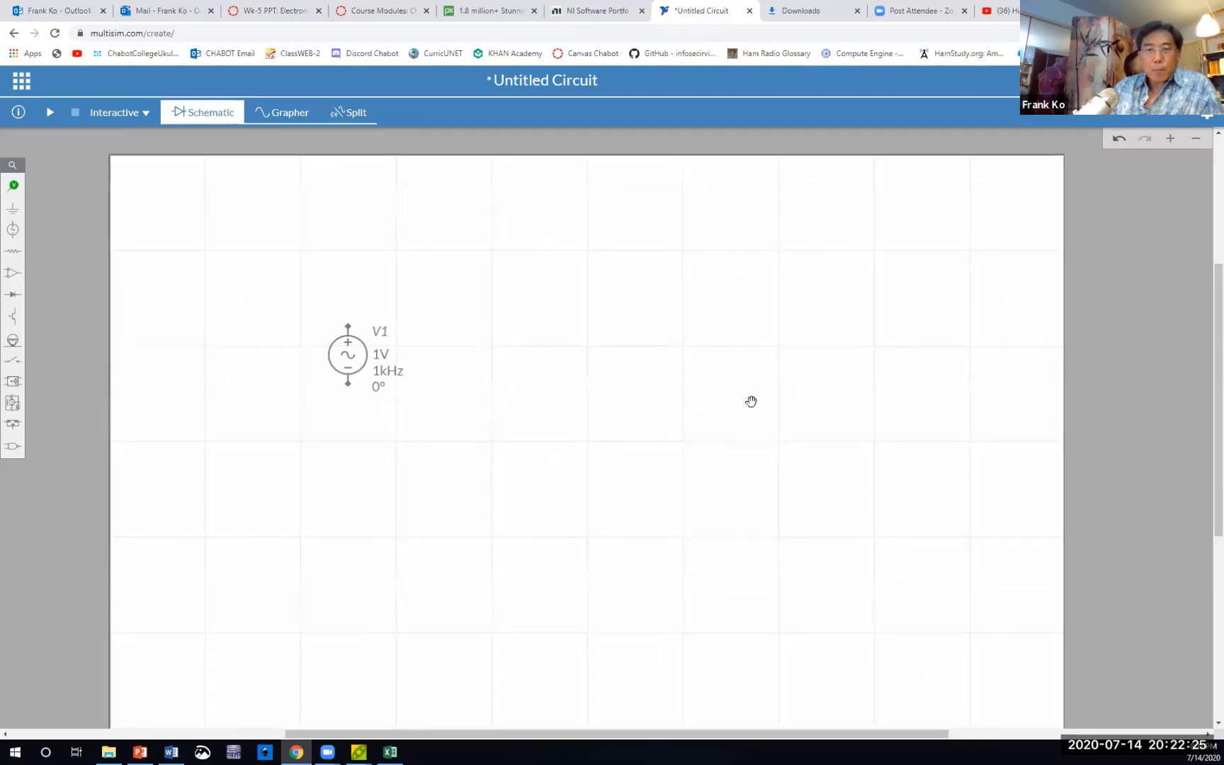
click(12, 251)
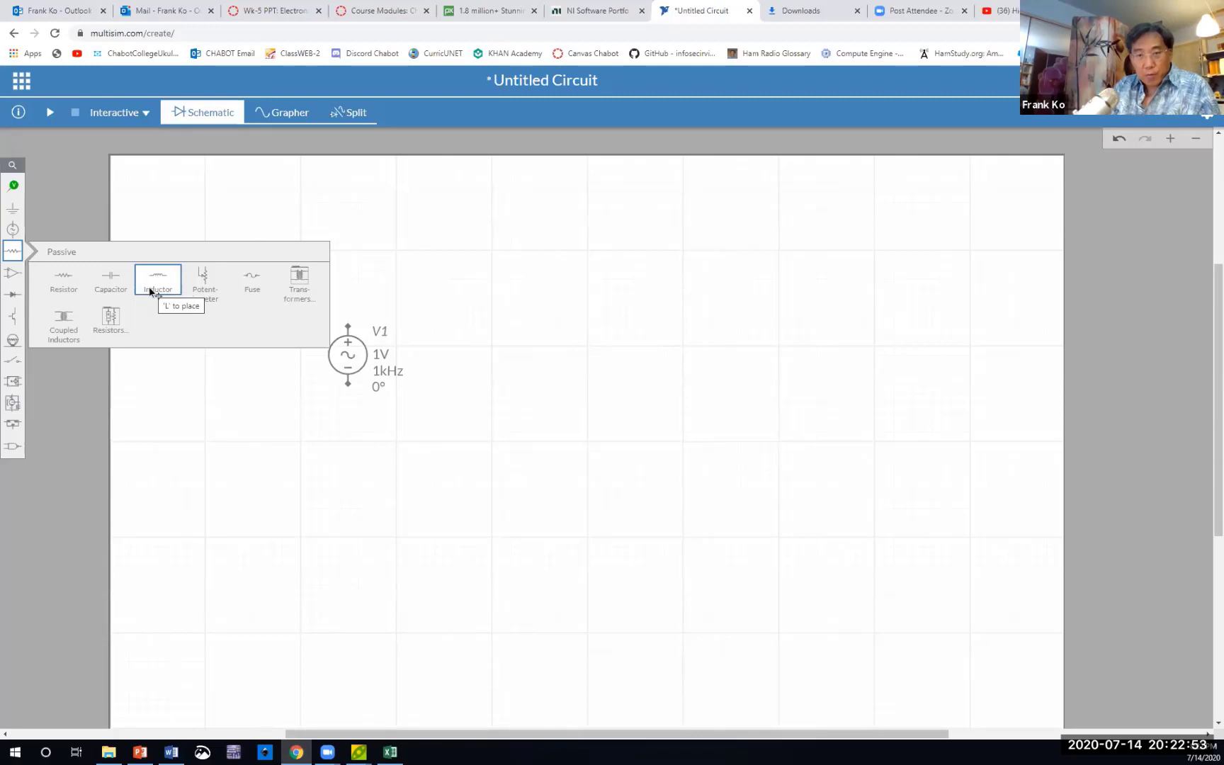
click(66, 283)
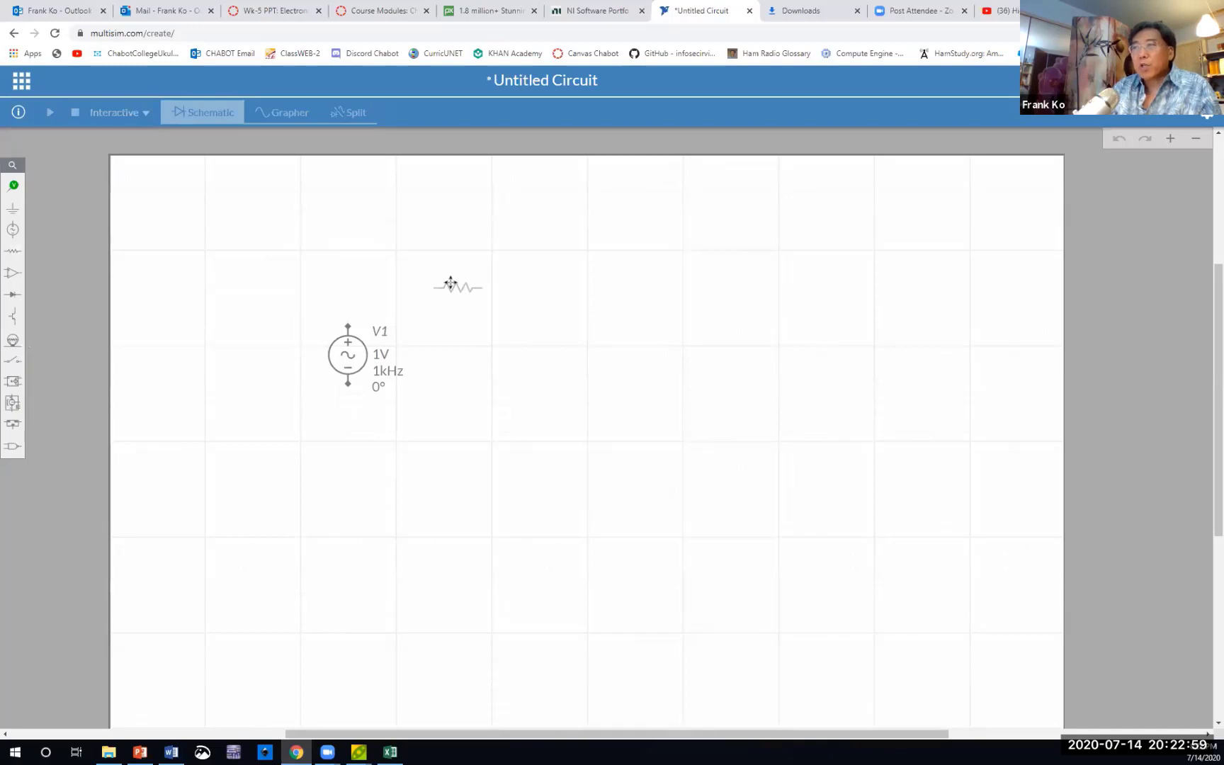
click(456, 281)
click(20, 261)
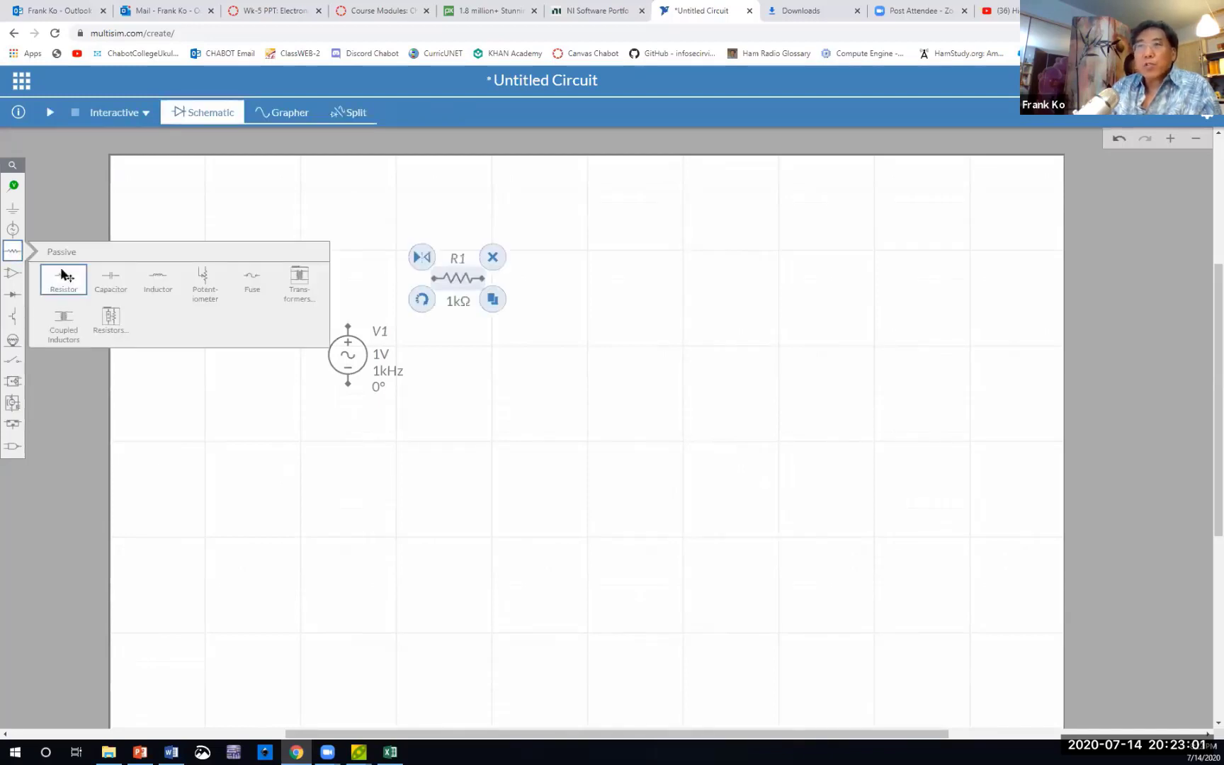
key(r)
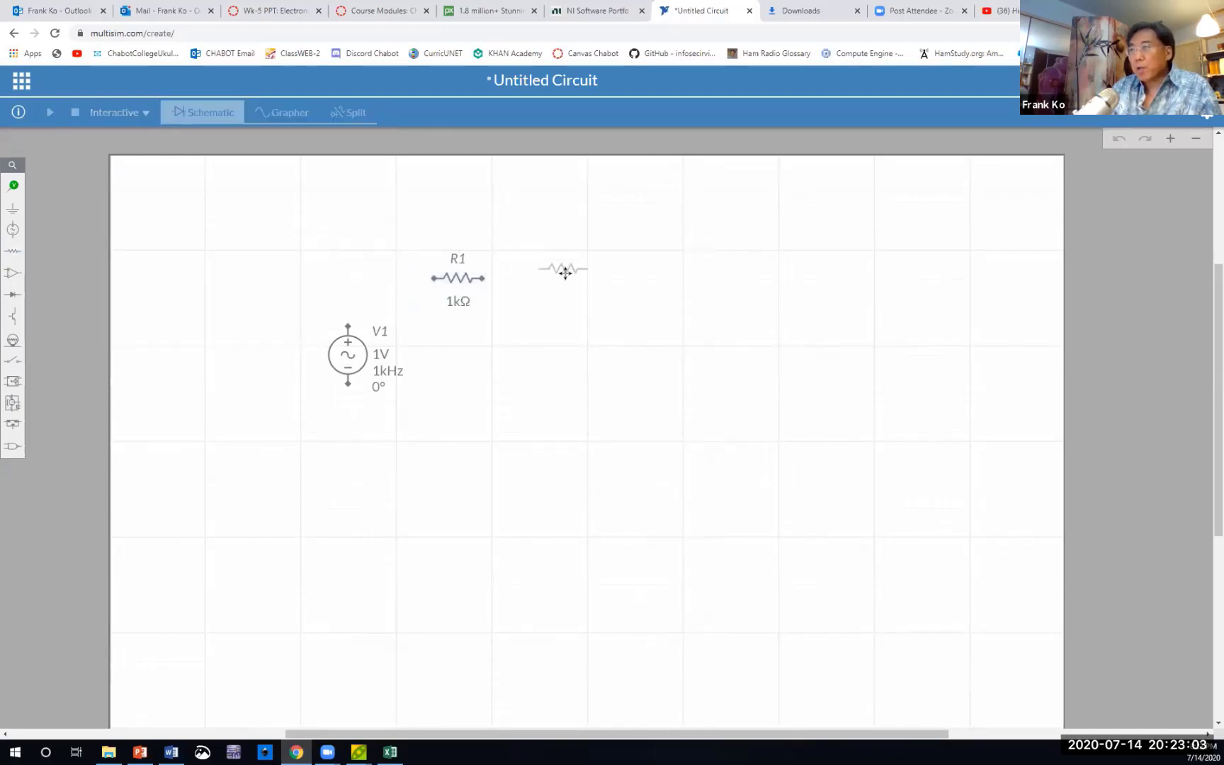
click(564, 278)
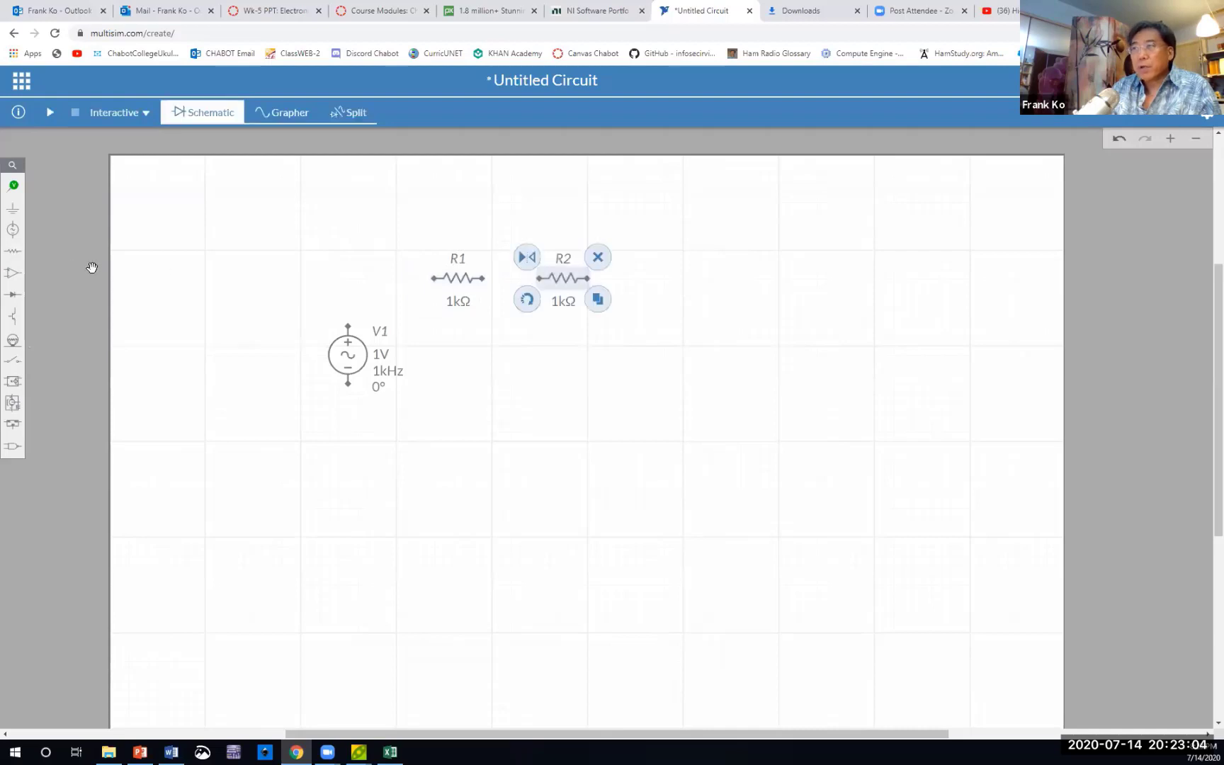
click(17, 267)
click(64, 282)
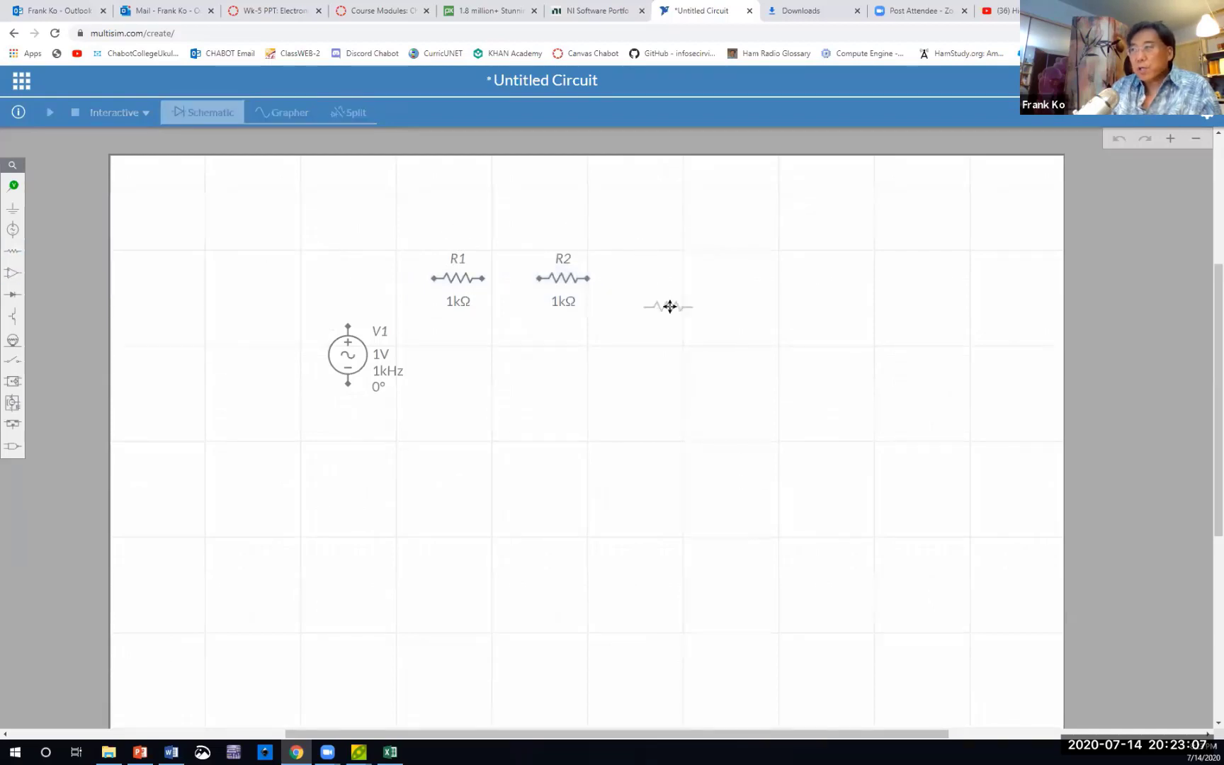
click(668, 277)
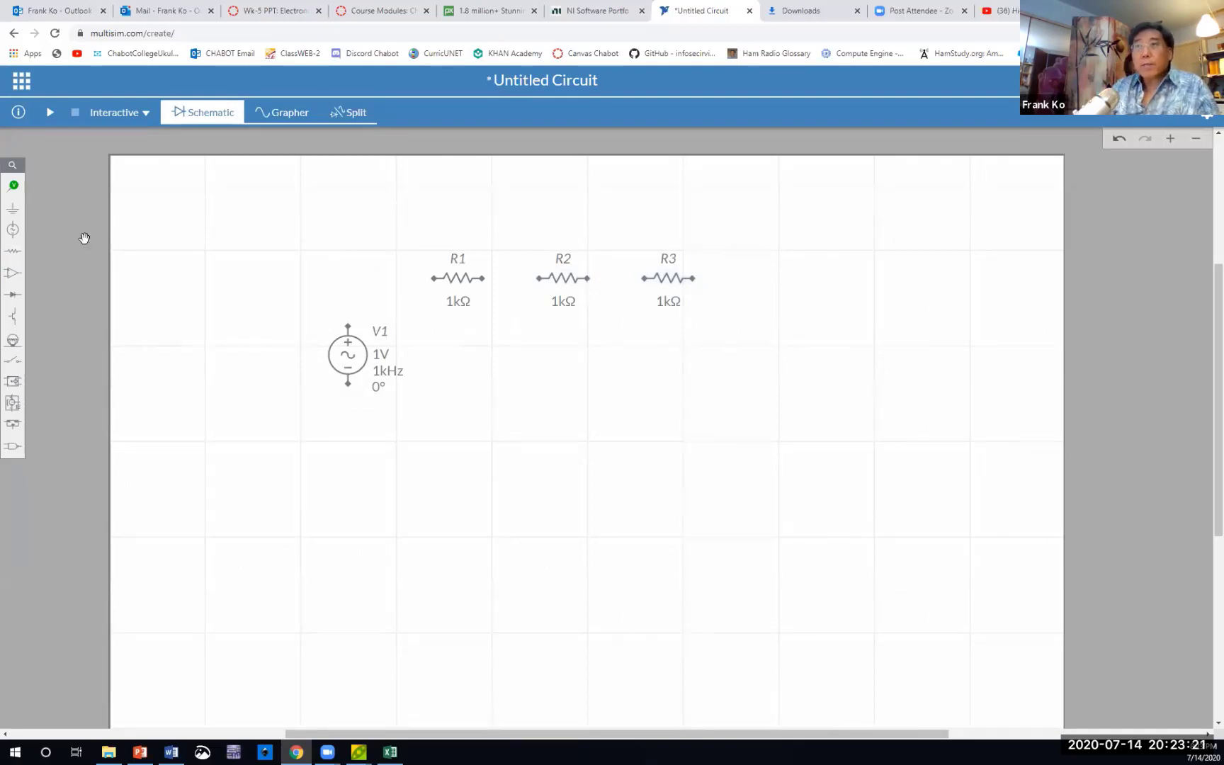
Place a ground symbol on the schematic below resistor R2.
click(12, 209)
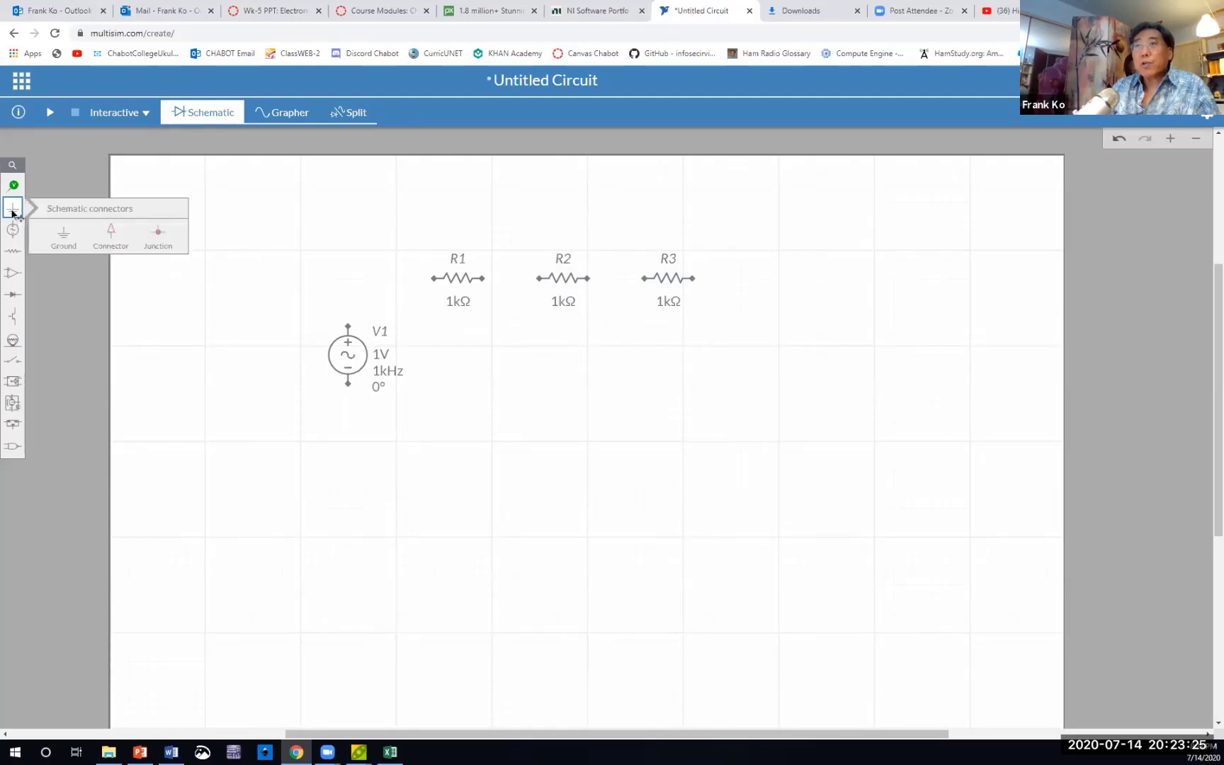
click(57, 234)
click(117, 266)
drag(126, 265, 567, 429)
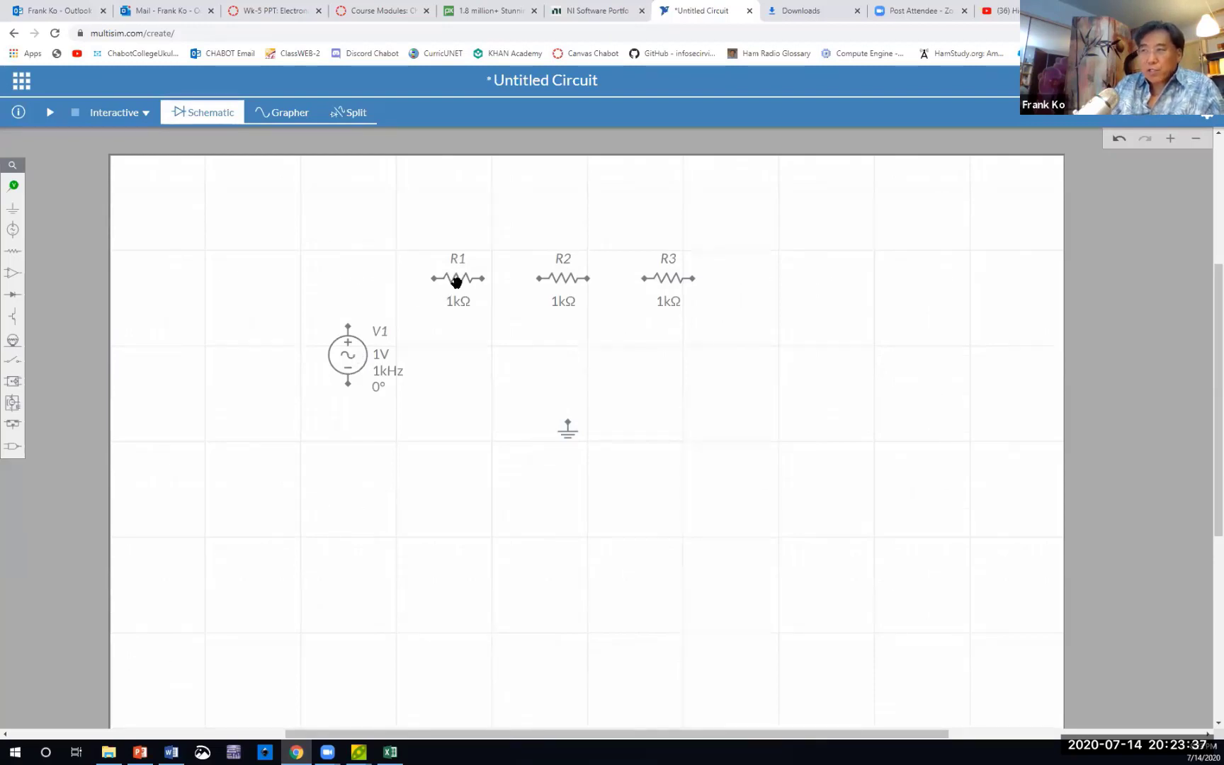
Shift resistors R1 and R2 slightly left along their row, closer to the AC source.
drag(453, 280, 427, 279)
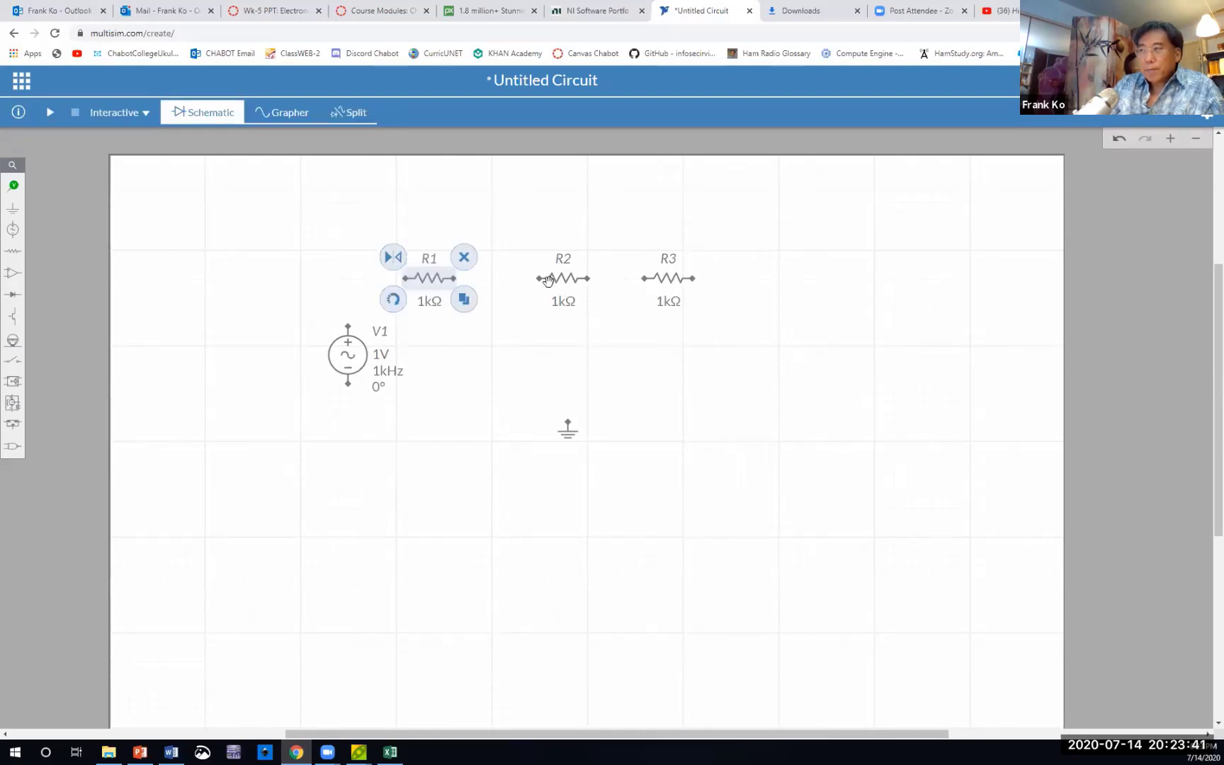
drag(547, 280, 530, 281)
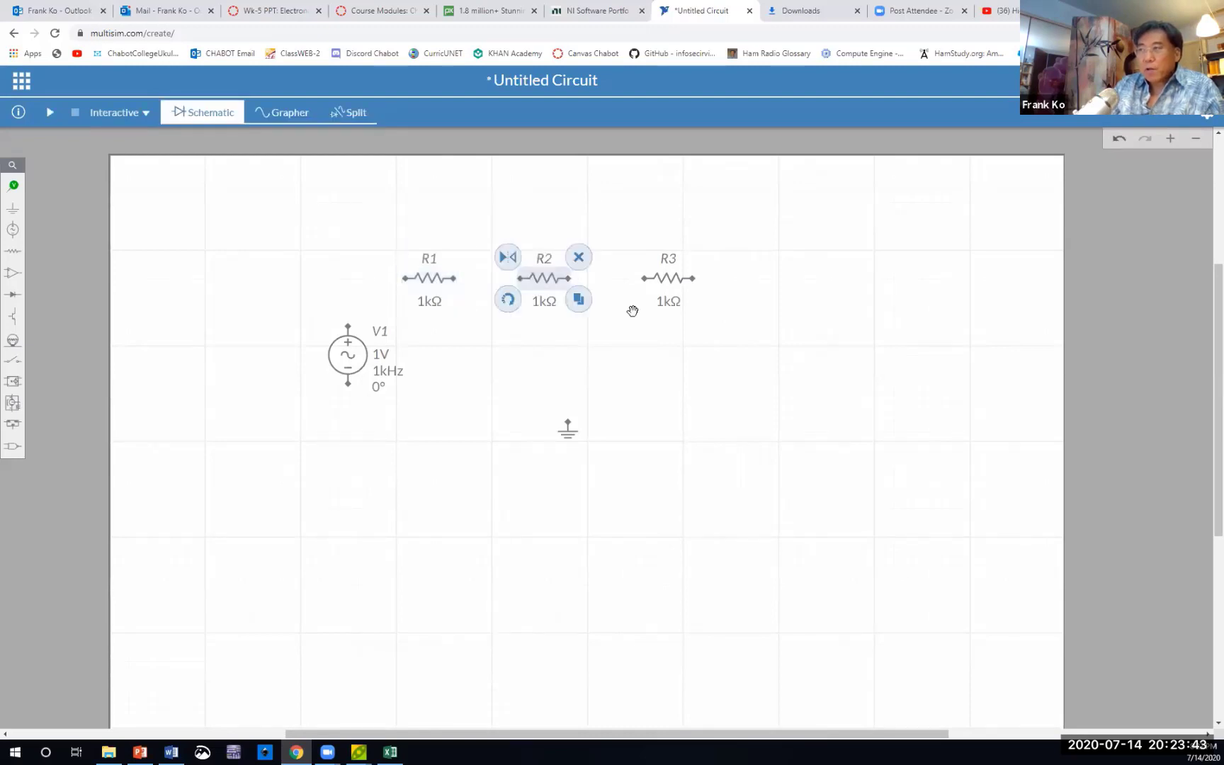
click(721, 425)
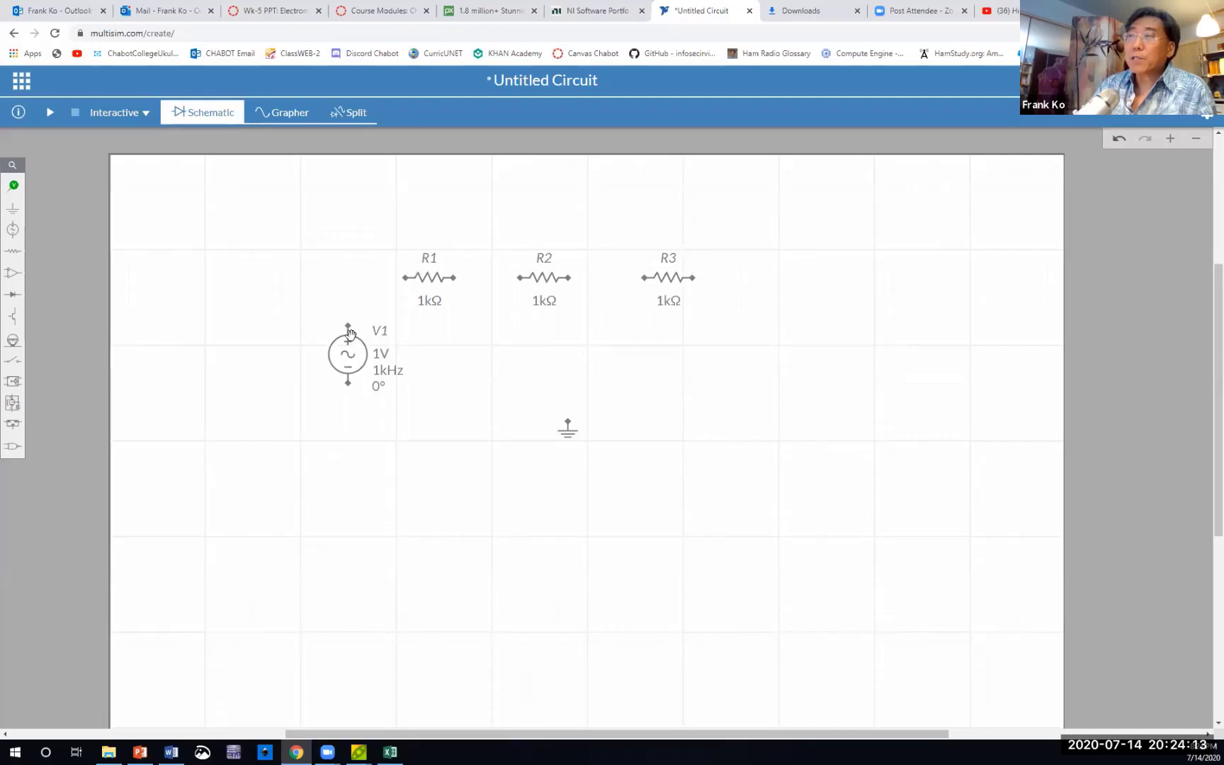
Move the AC voltage source V1 slightly upward on the schematic.
click(350, 328)
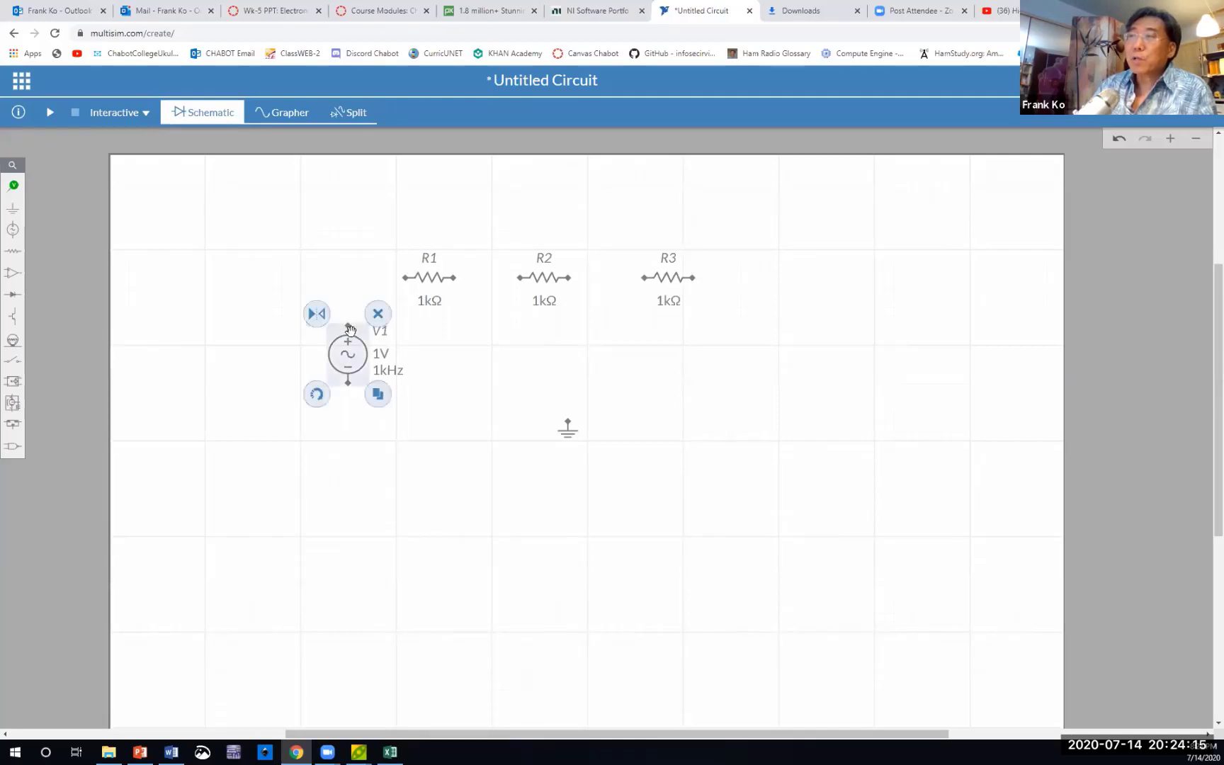
click(331, 405)
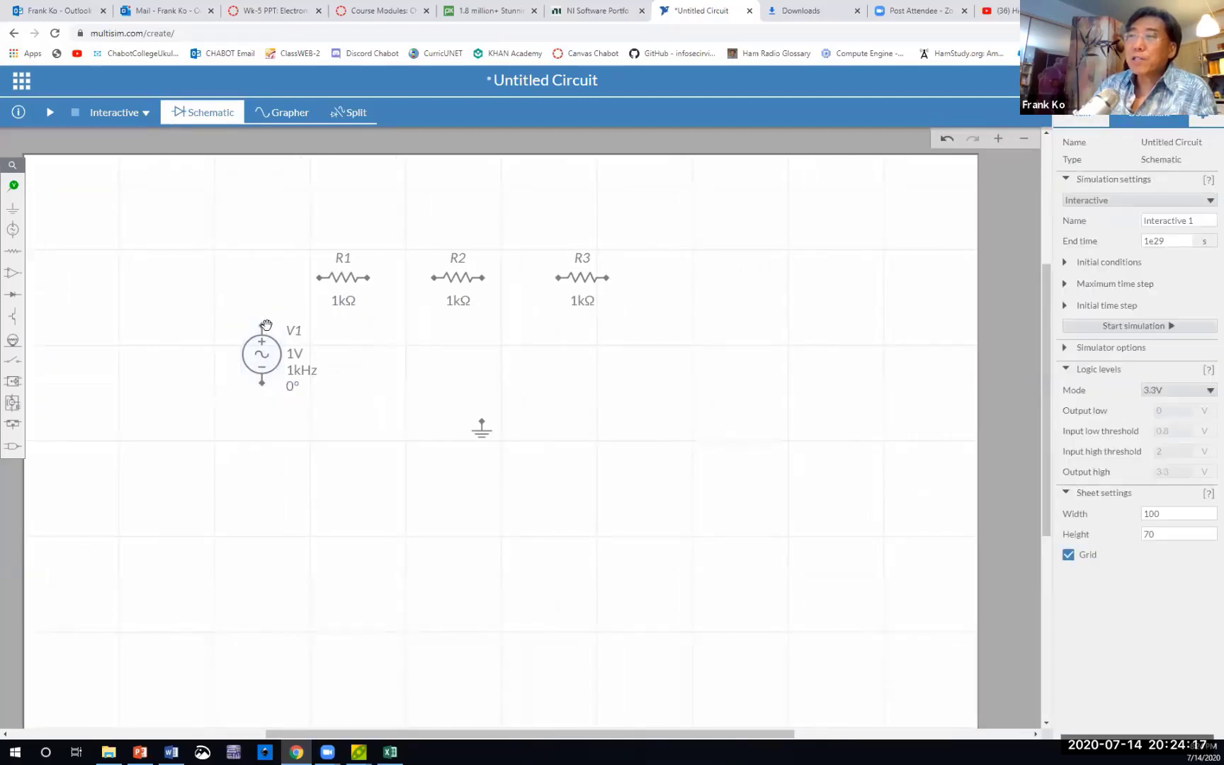
mouse_move(265, 330)
mouse_down()
mouse_move(267, 312)
mouse_move(259, 345)
mouse_up()
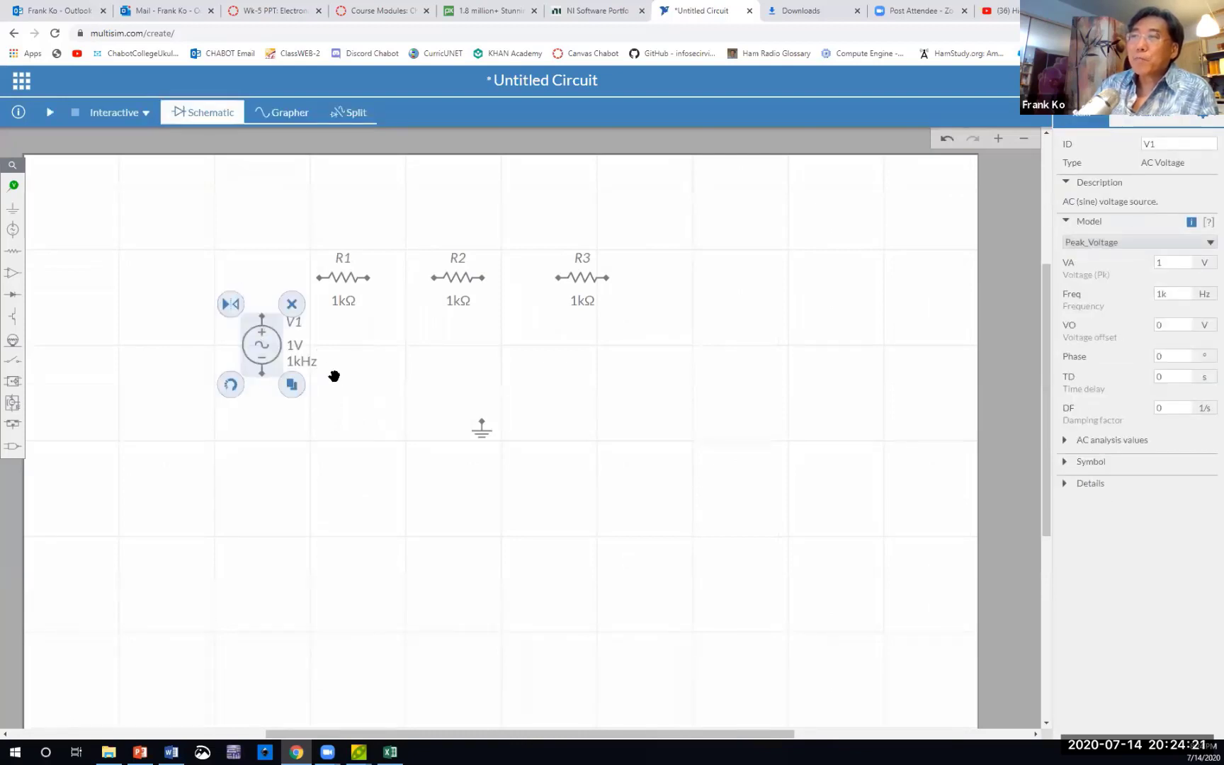
click(334, 374)
Wire the positive terminal of V1 to R1 and connect R1, R2 and R3 in series.
click(262, 317)
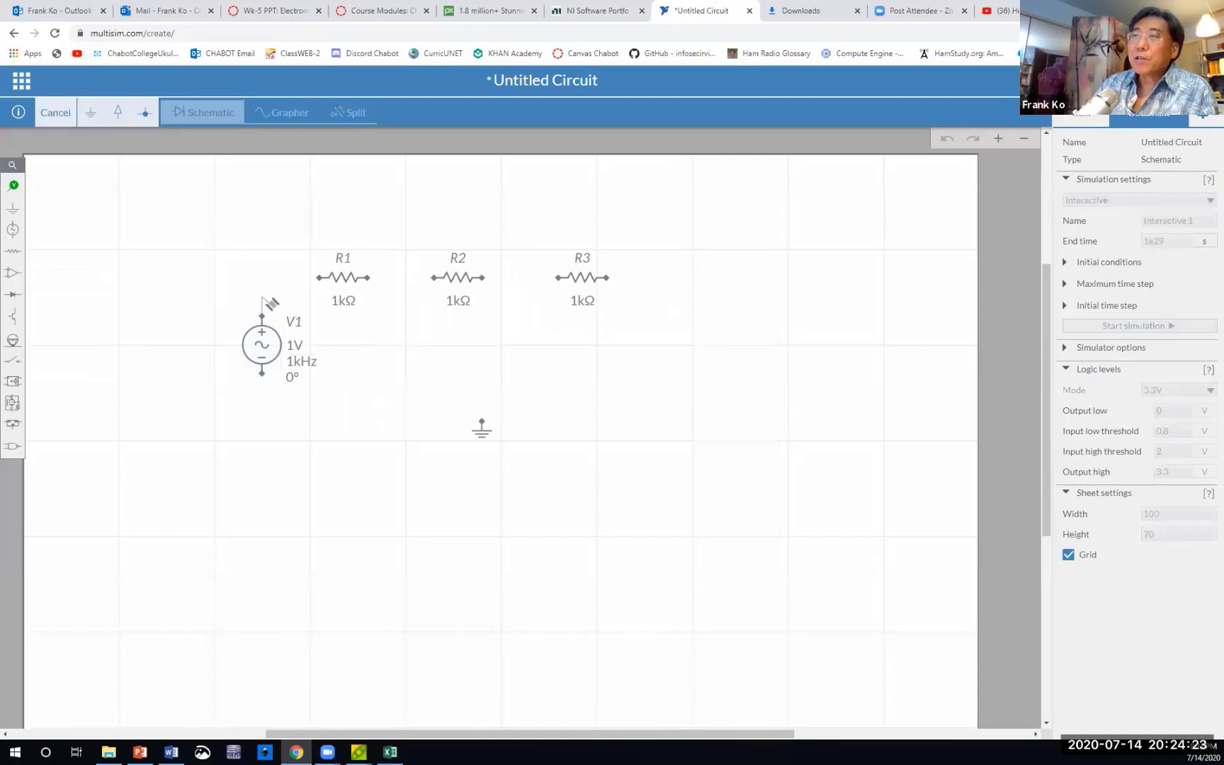
click(318, 278)
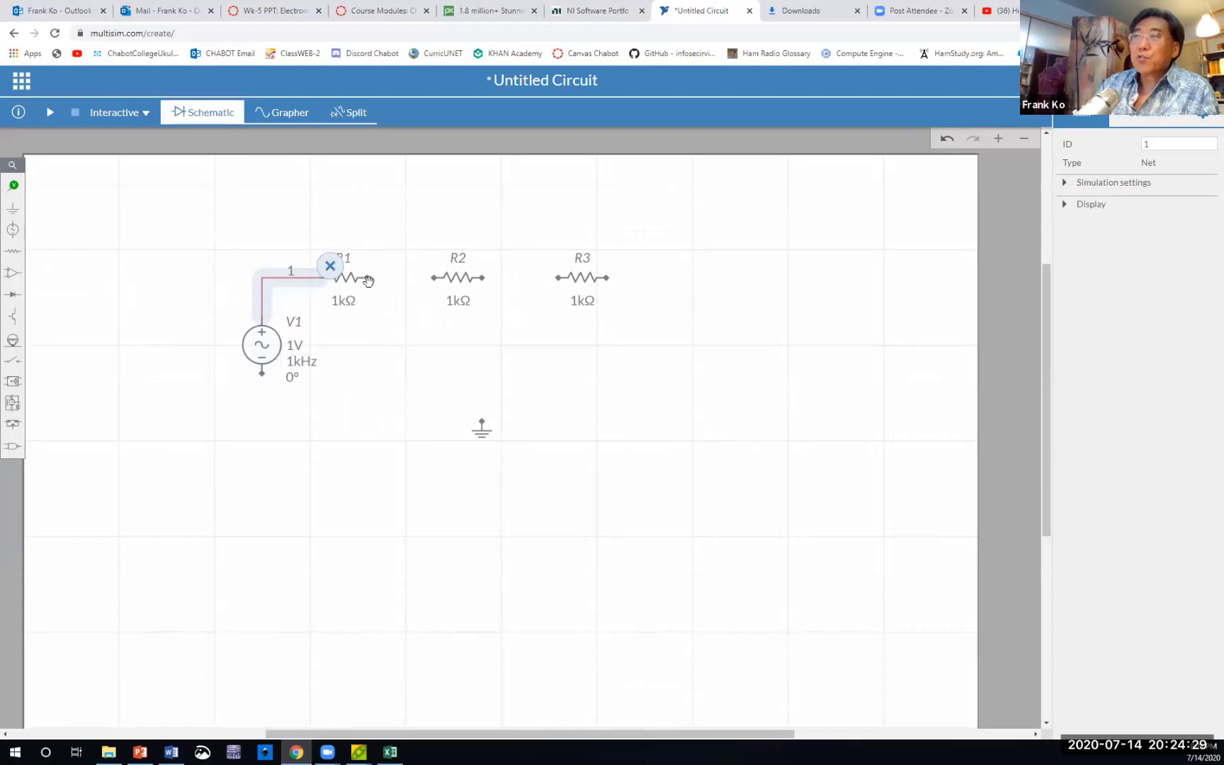
click(376, 314)
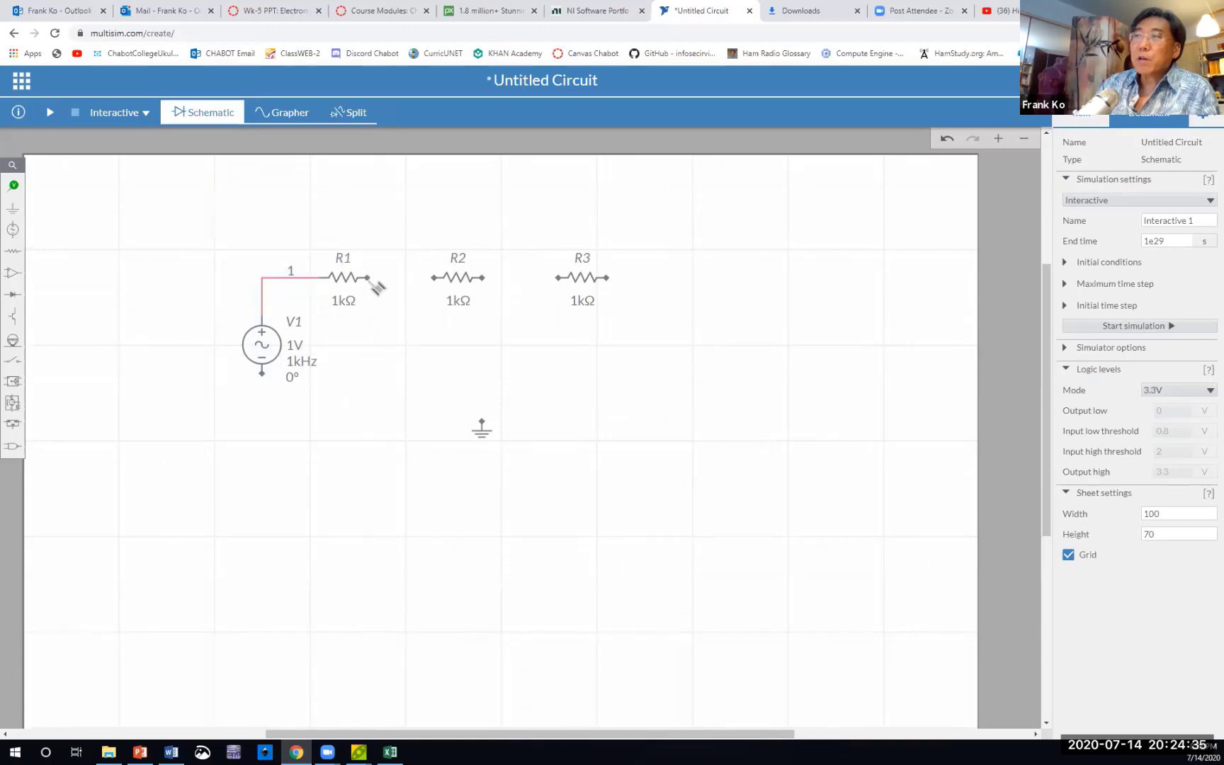
click(367, 280)
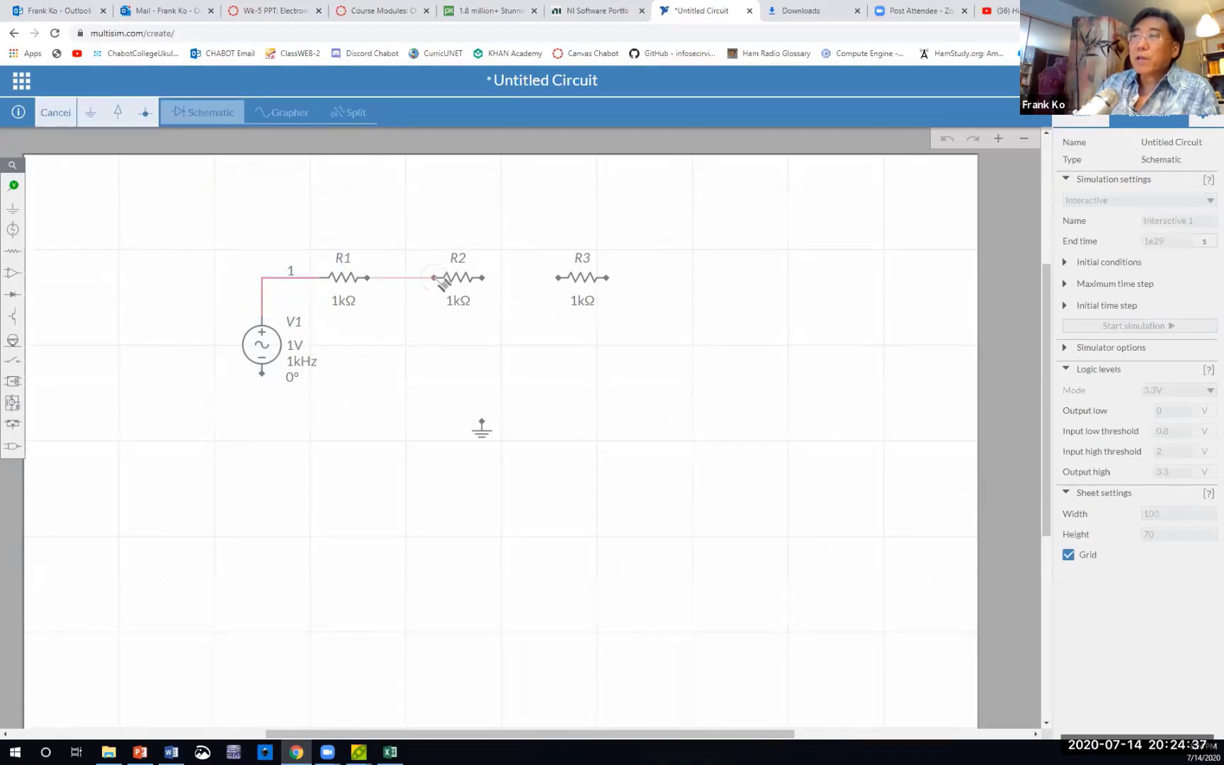
click(435, 280)
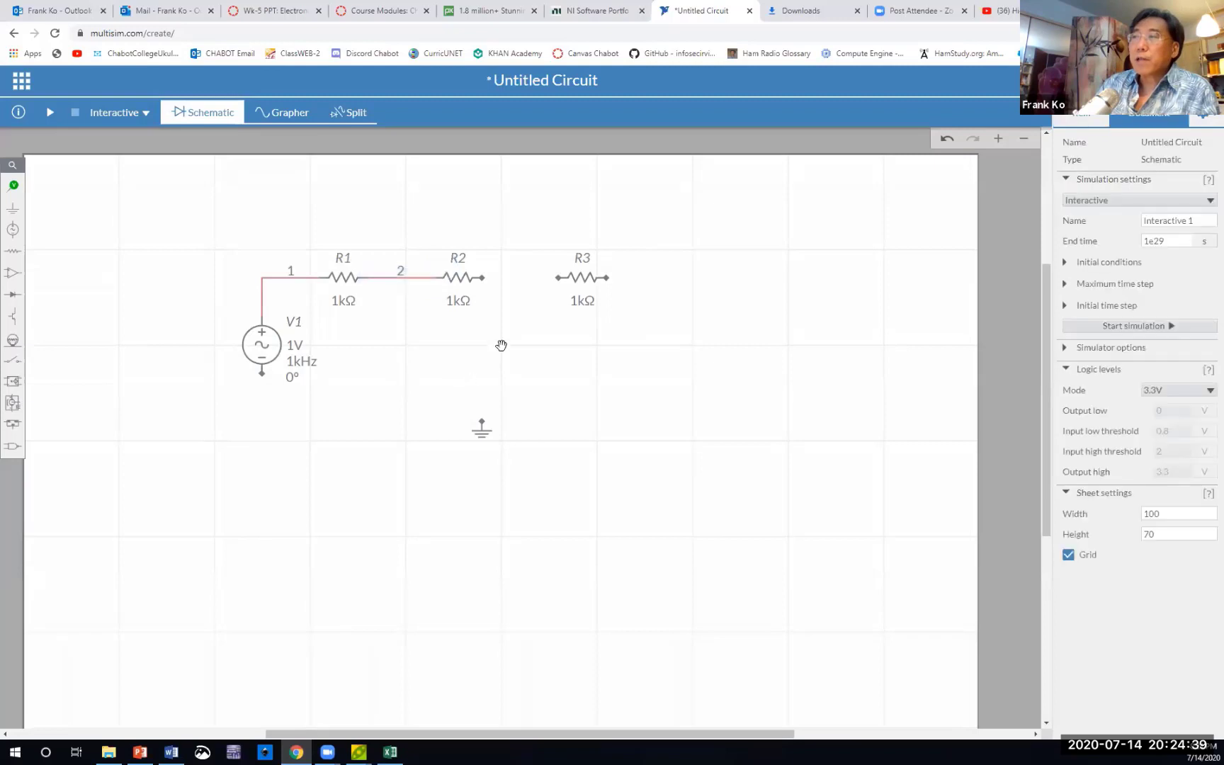
click(484, 280)
click(555, 279)
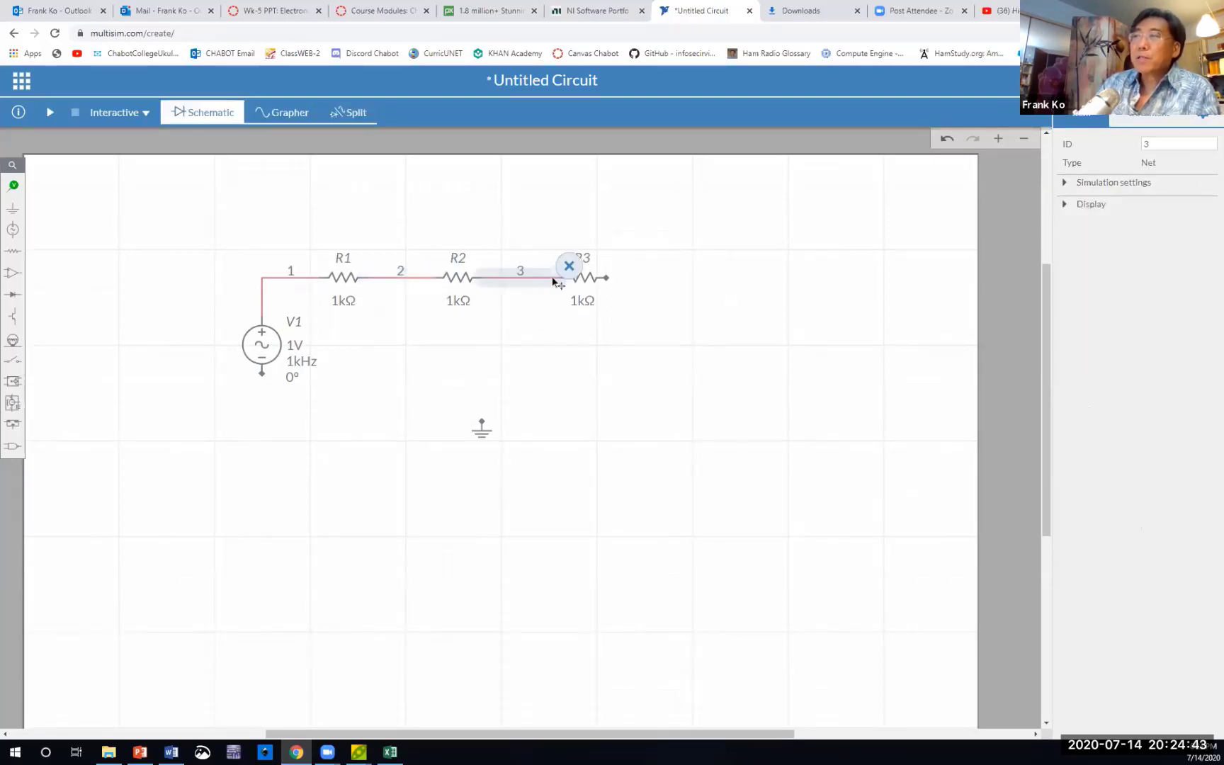
click(637, 333)
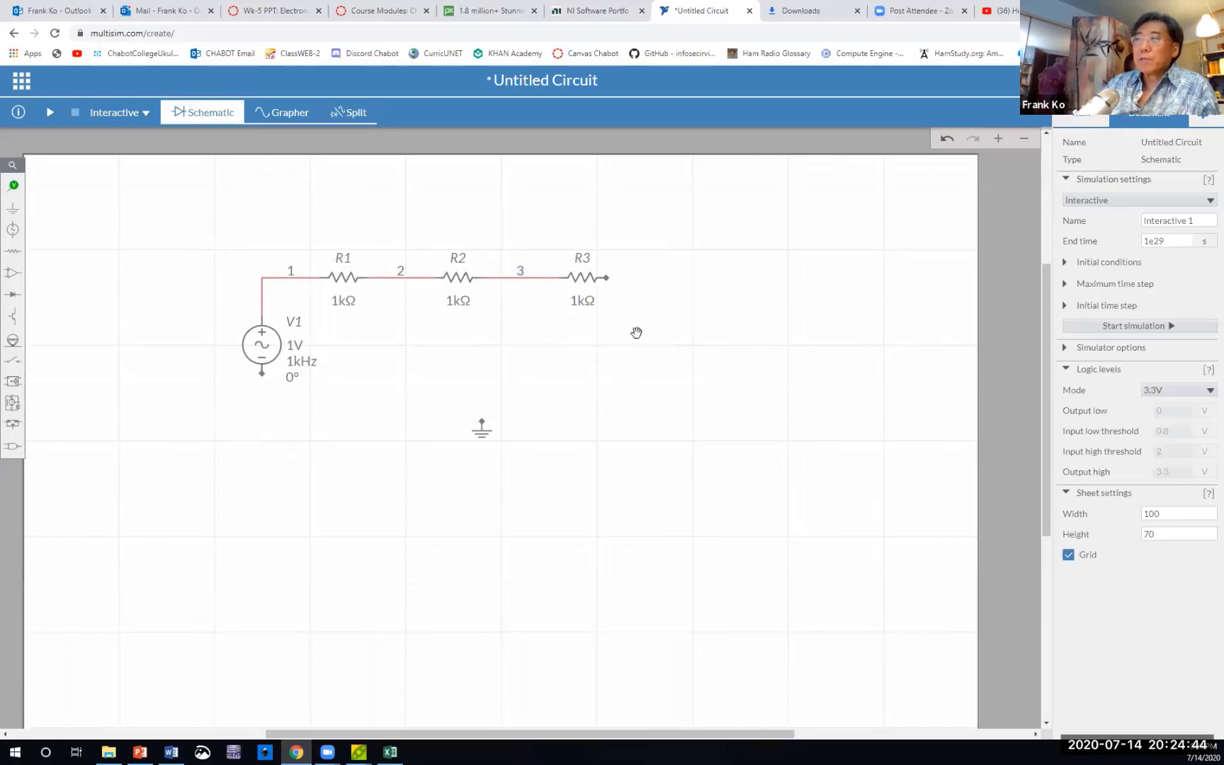
Wire the free end of R3 and the negative terminal of V1 to the ground symbol.
click(605, 278)
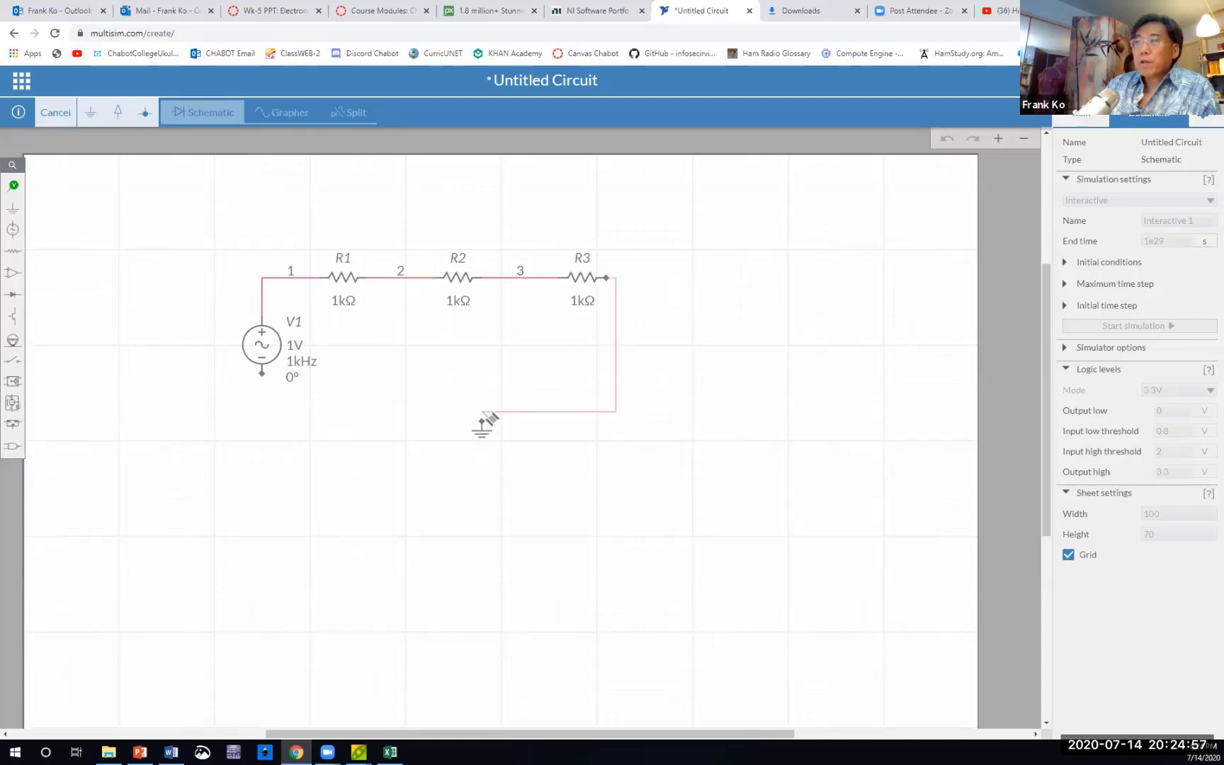
click(484, 421)
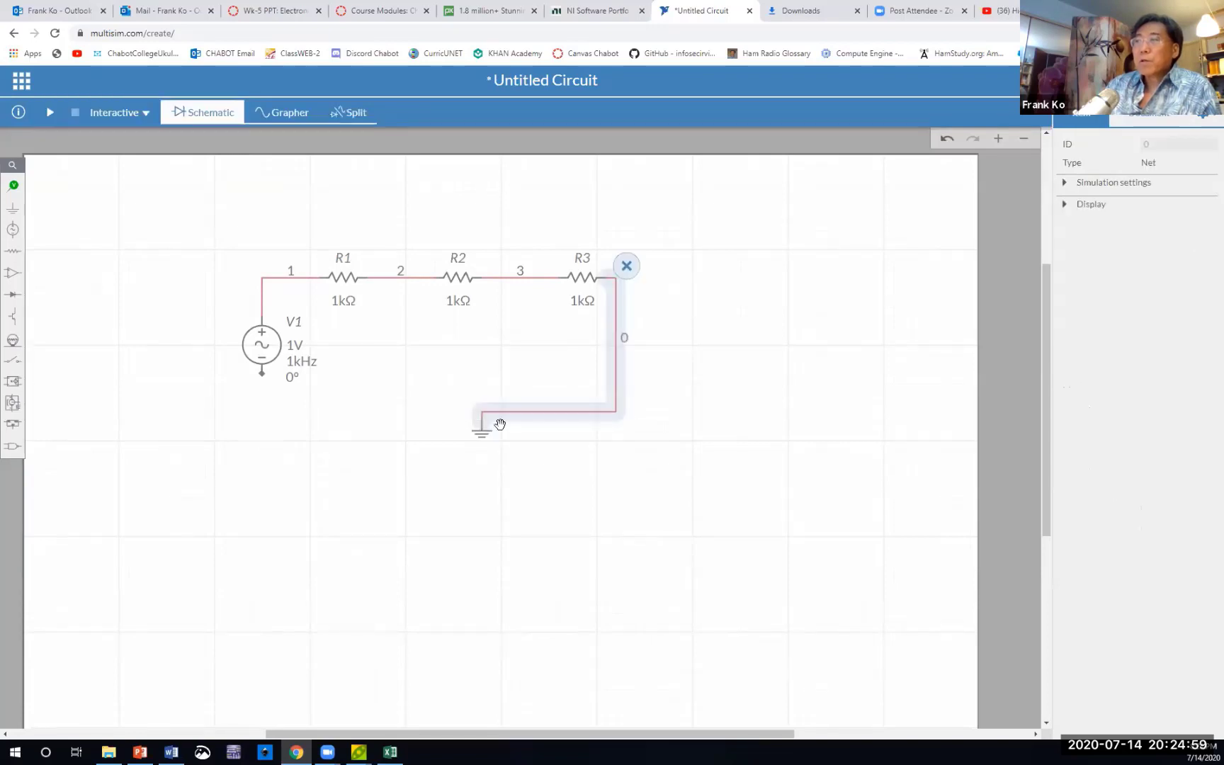
click(574, 488)
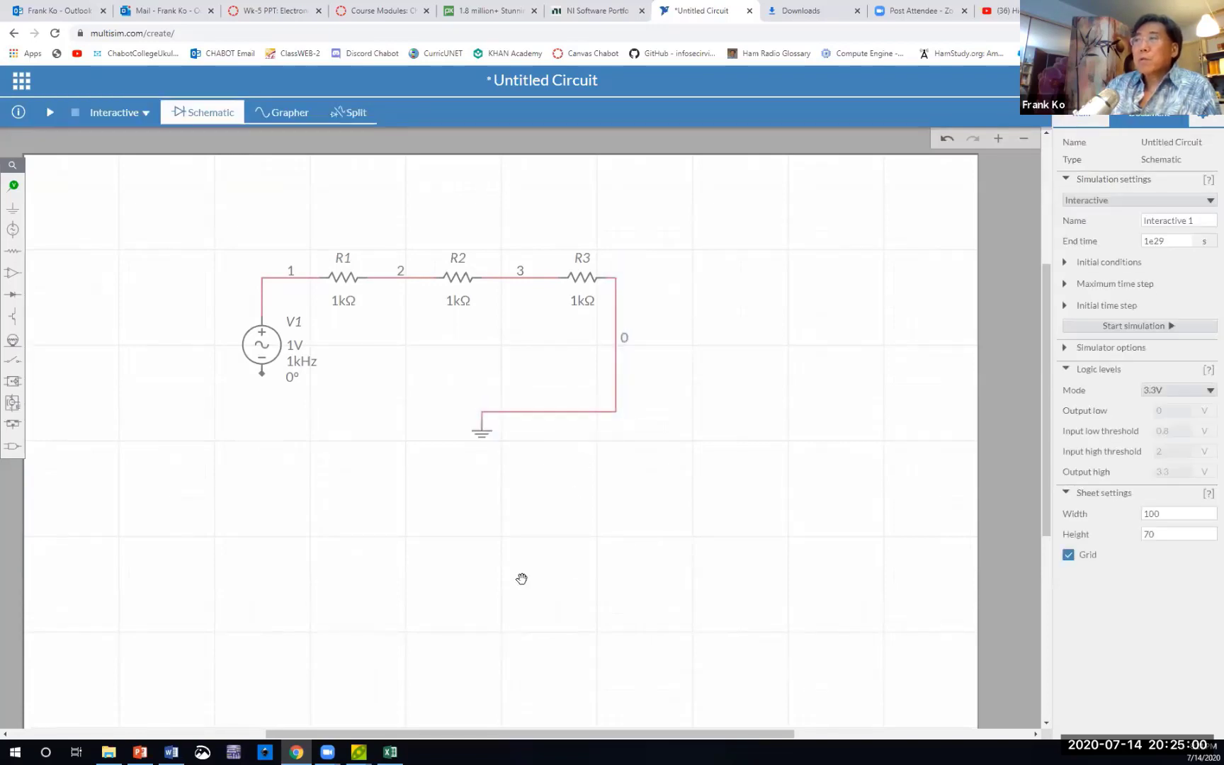
click(262, 374)
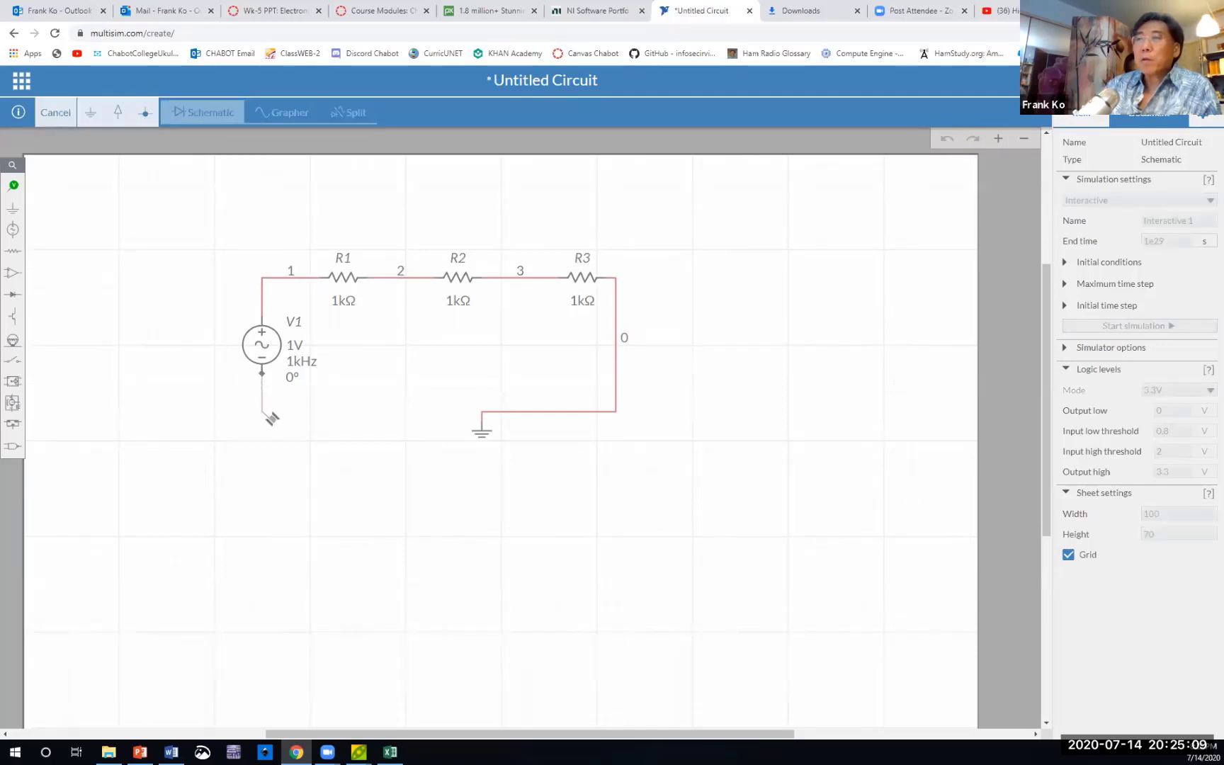
click(481, 412)
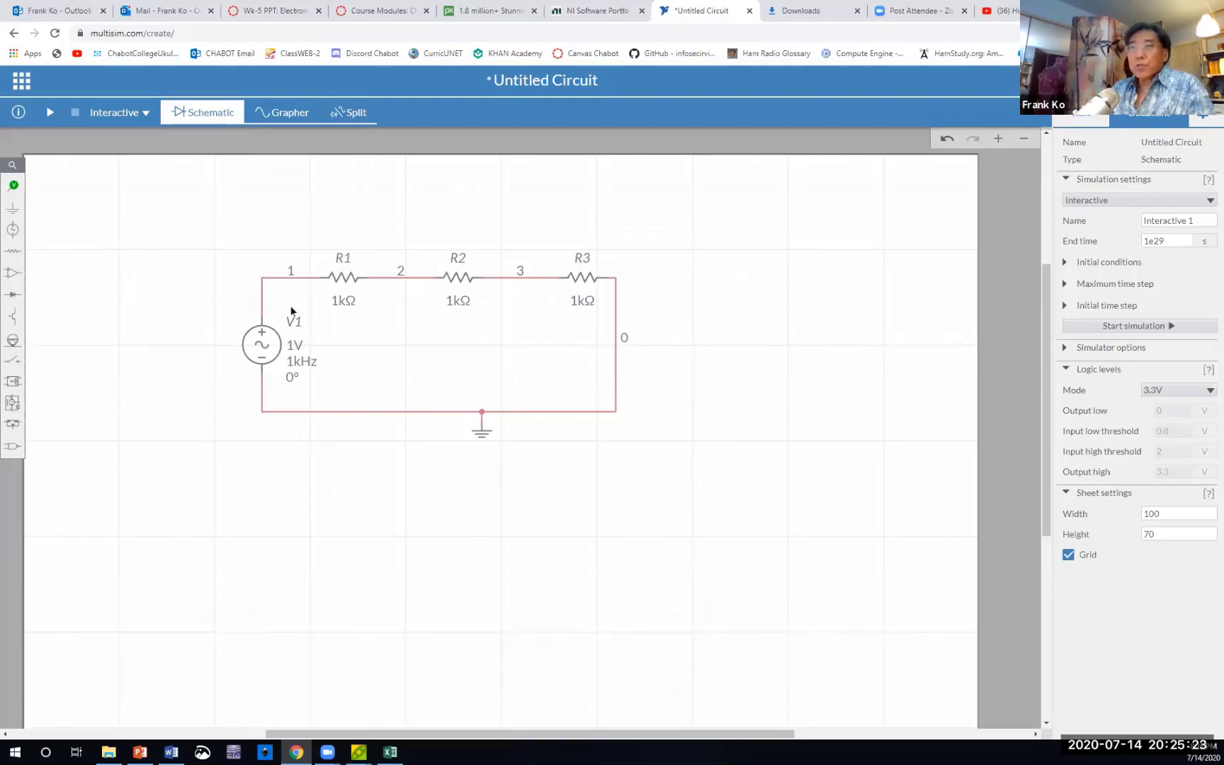
Set the resistance of R1 to 2k ohms.
click(345, 279)
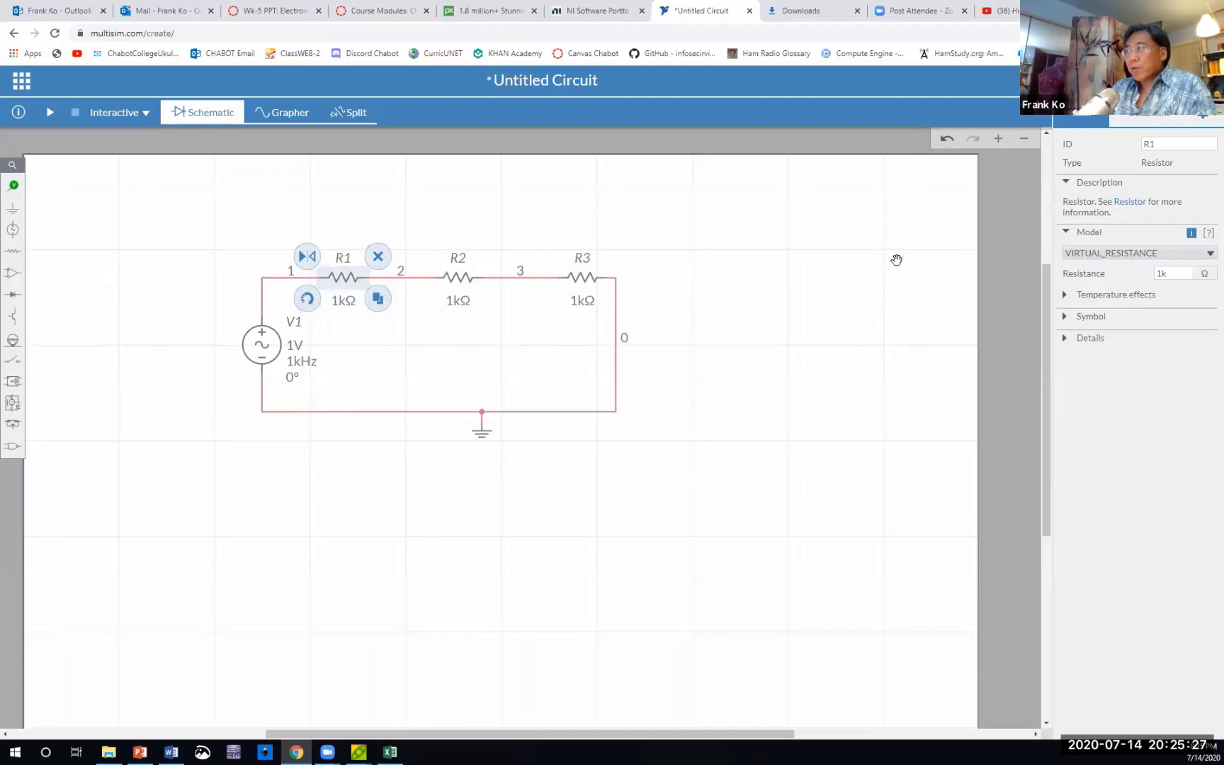
click(1173, 277)
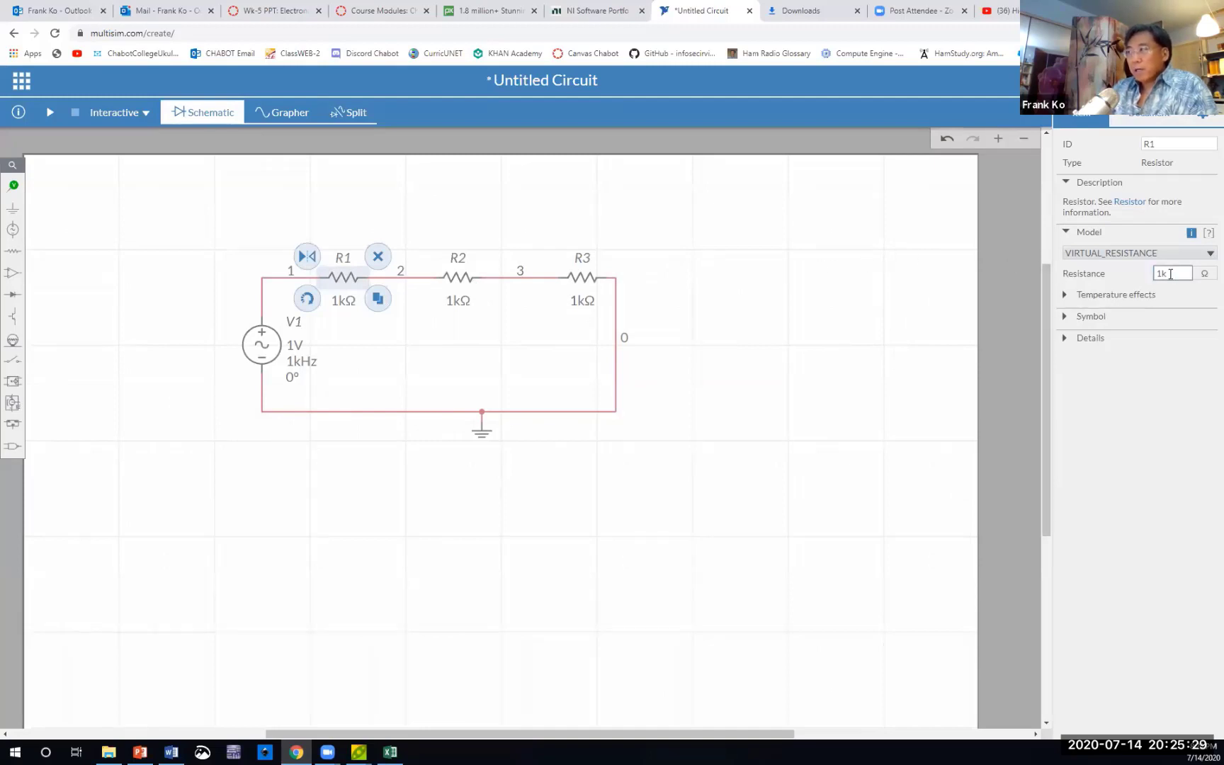
double_click(1172, 274)
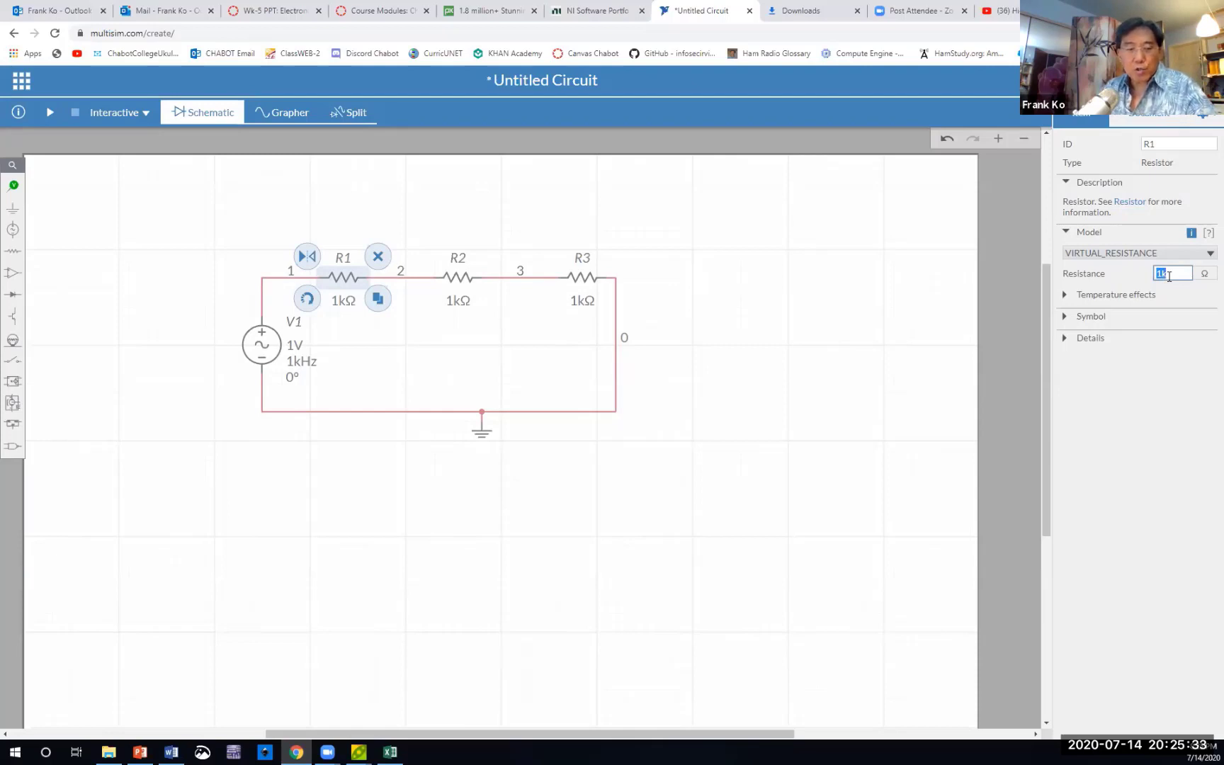
text(2)
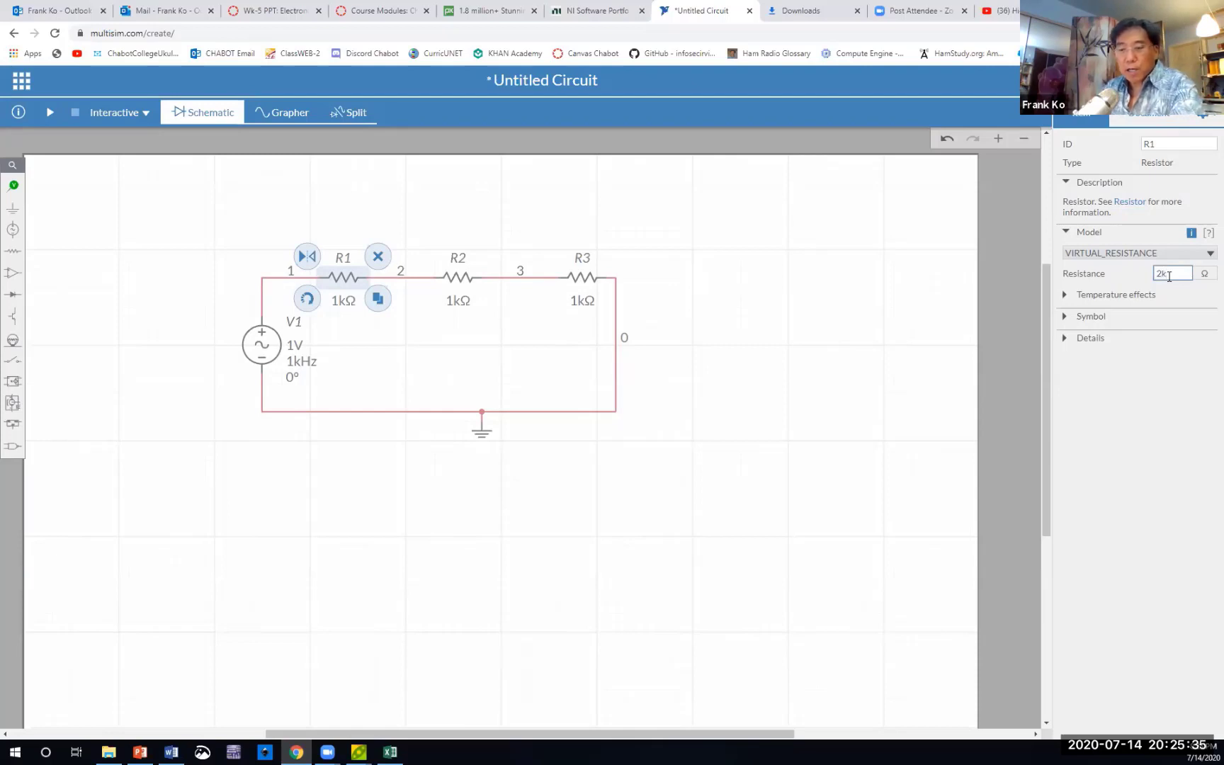
click(733, 447)
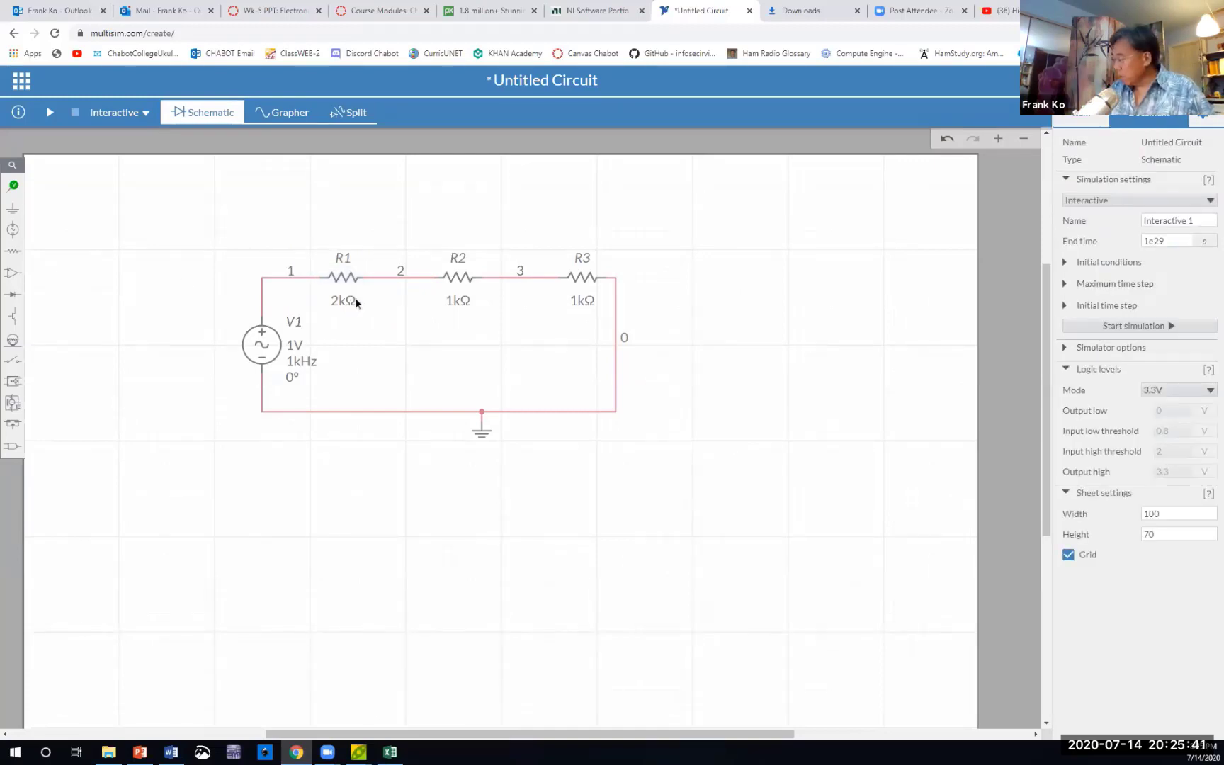
Set the resistance of R2 to 3k ohms.
click(461, 282)
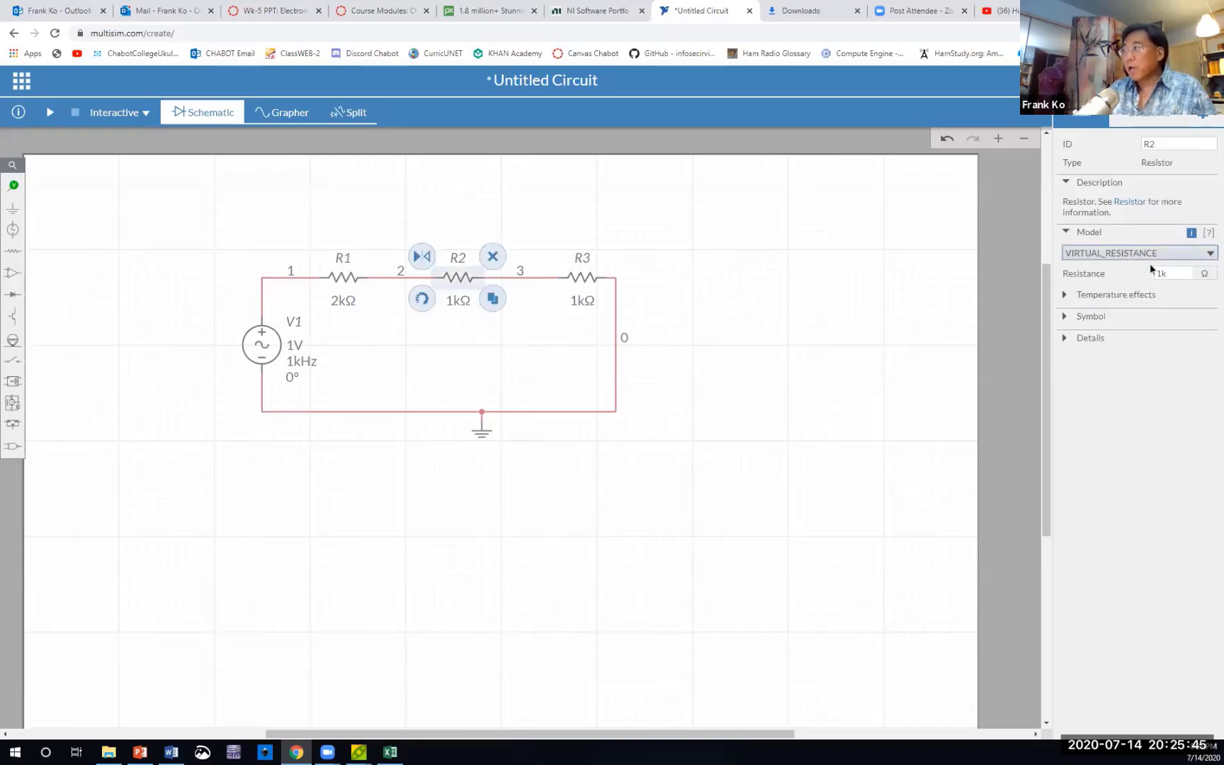
click(1172, 272)
drag(1171, 270, 1157, 276)
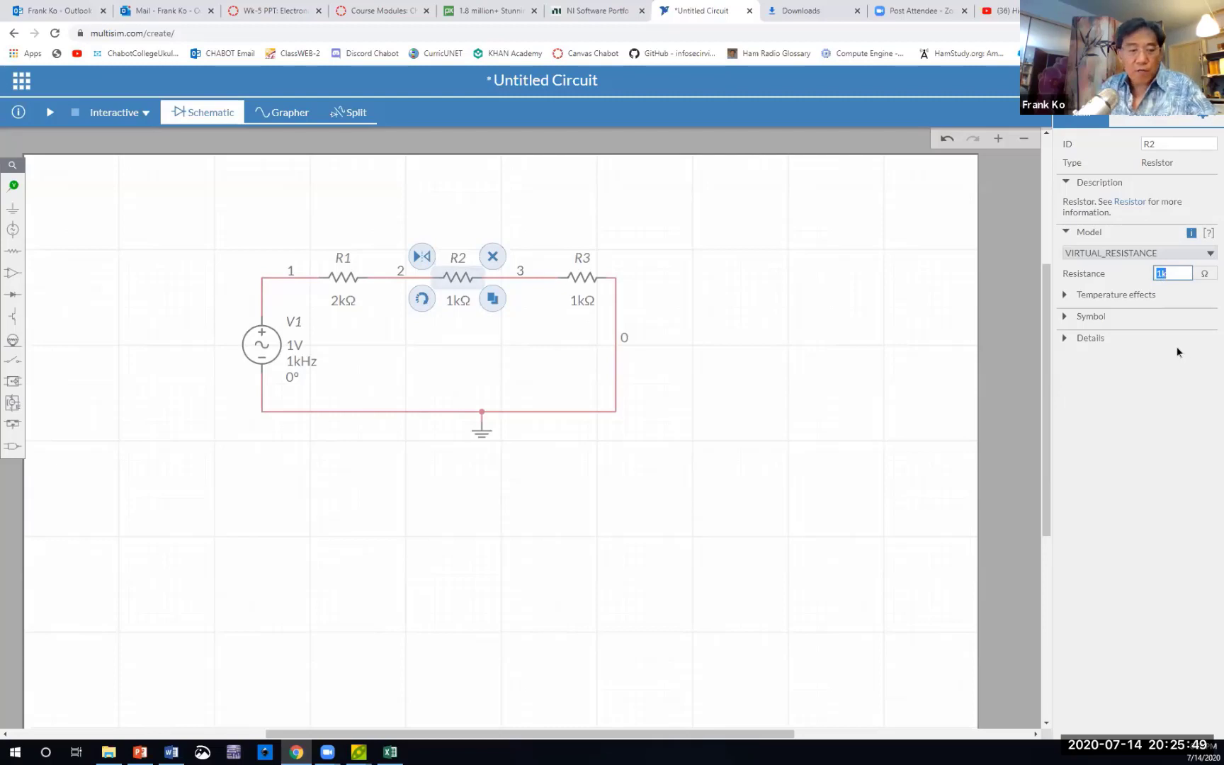
text(3k)
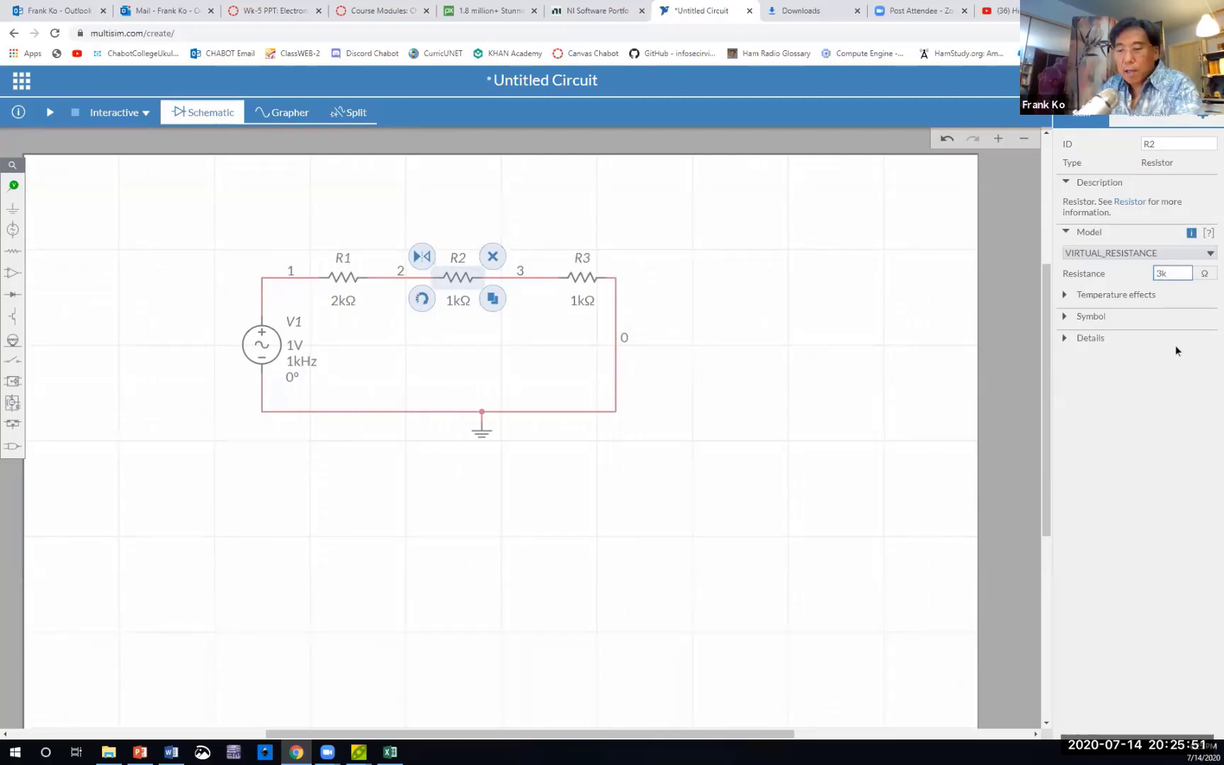
click(853, 375)
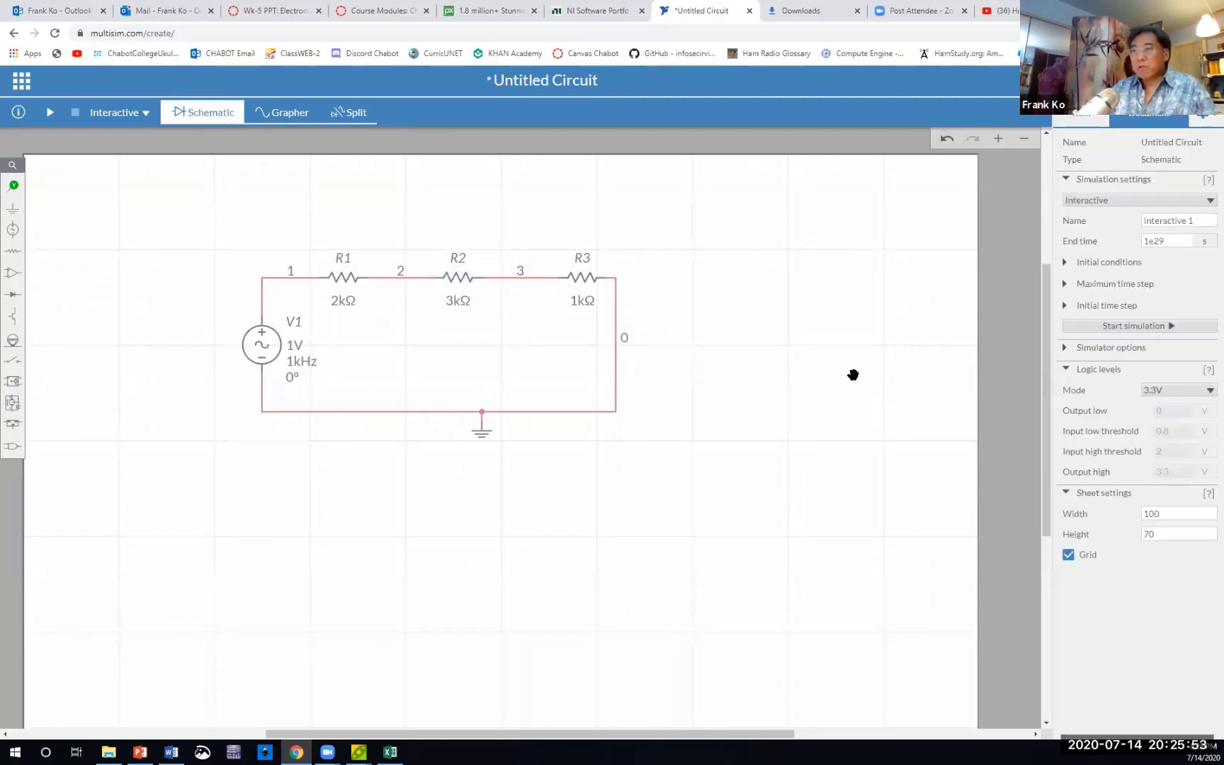
Set the resistance of R3 to 5k ohms.
click(584, 283)
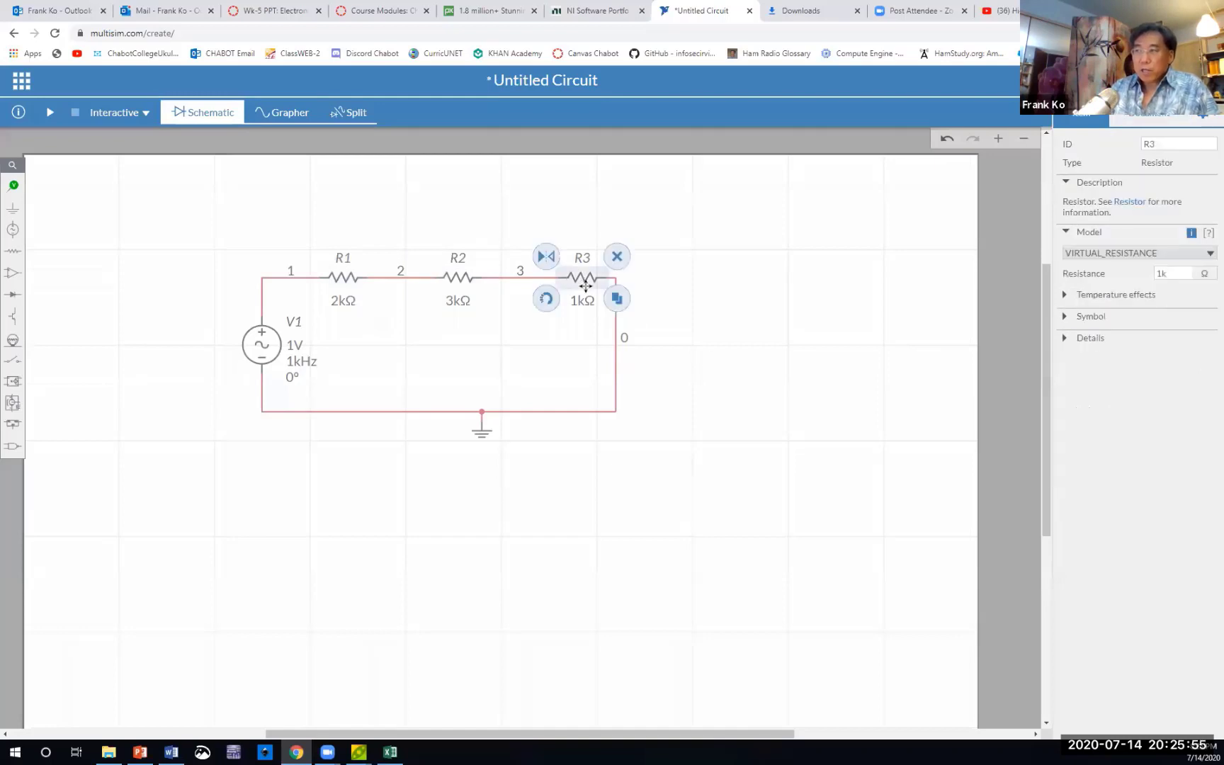
click(1177, 273)
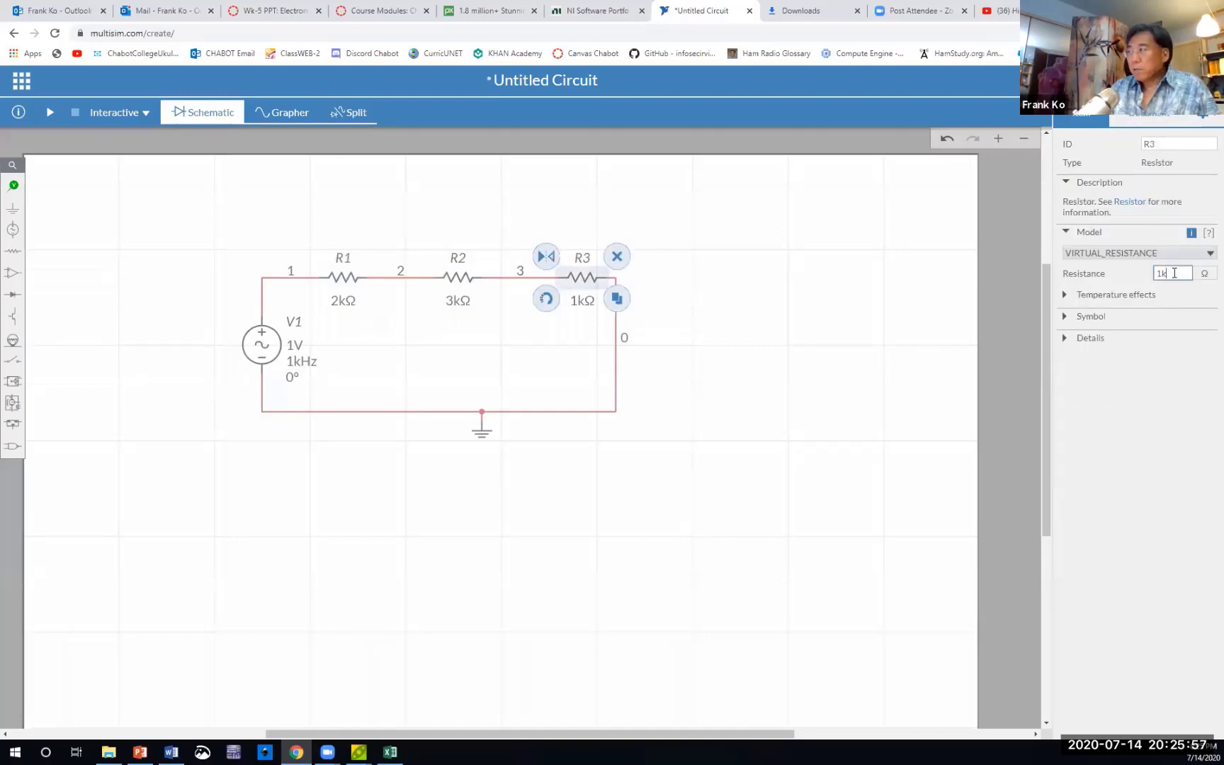
drag(1175, 272, 1156, 276)
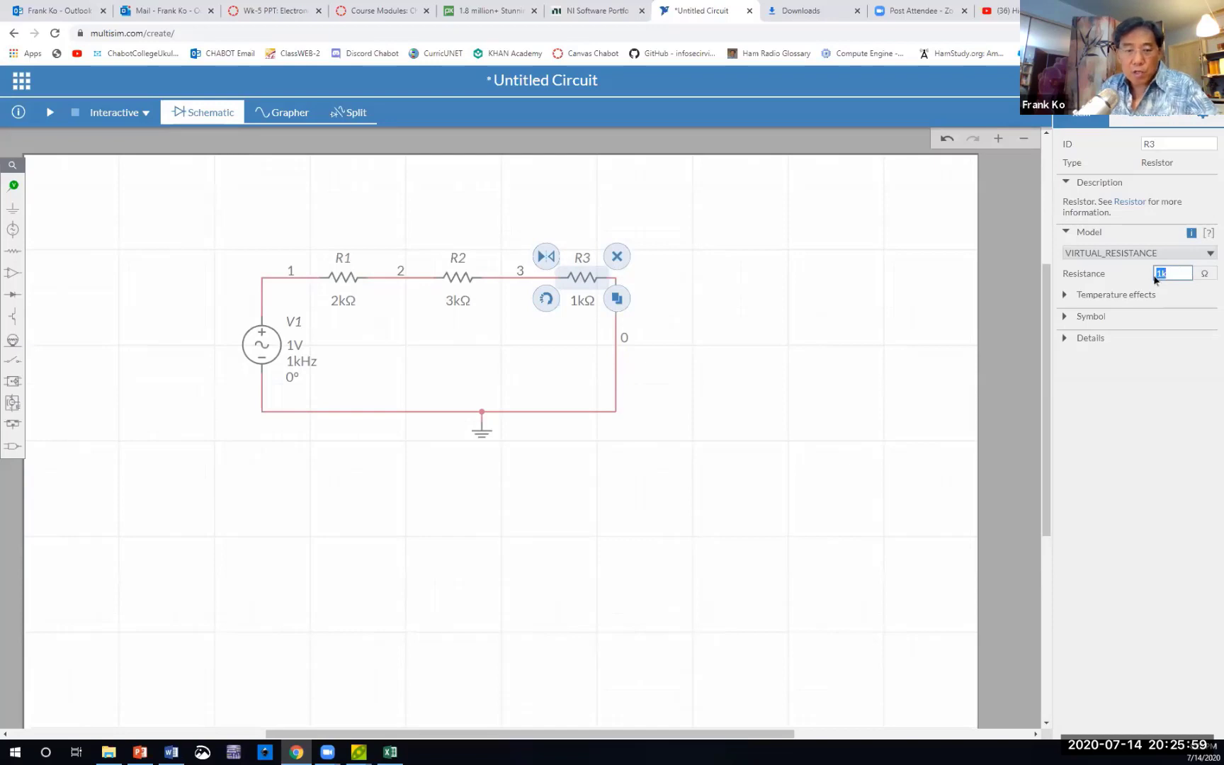
text(6)
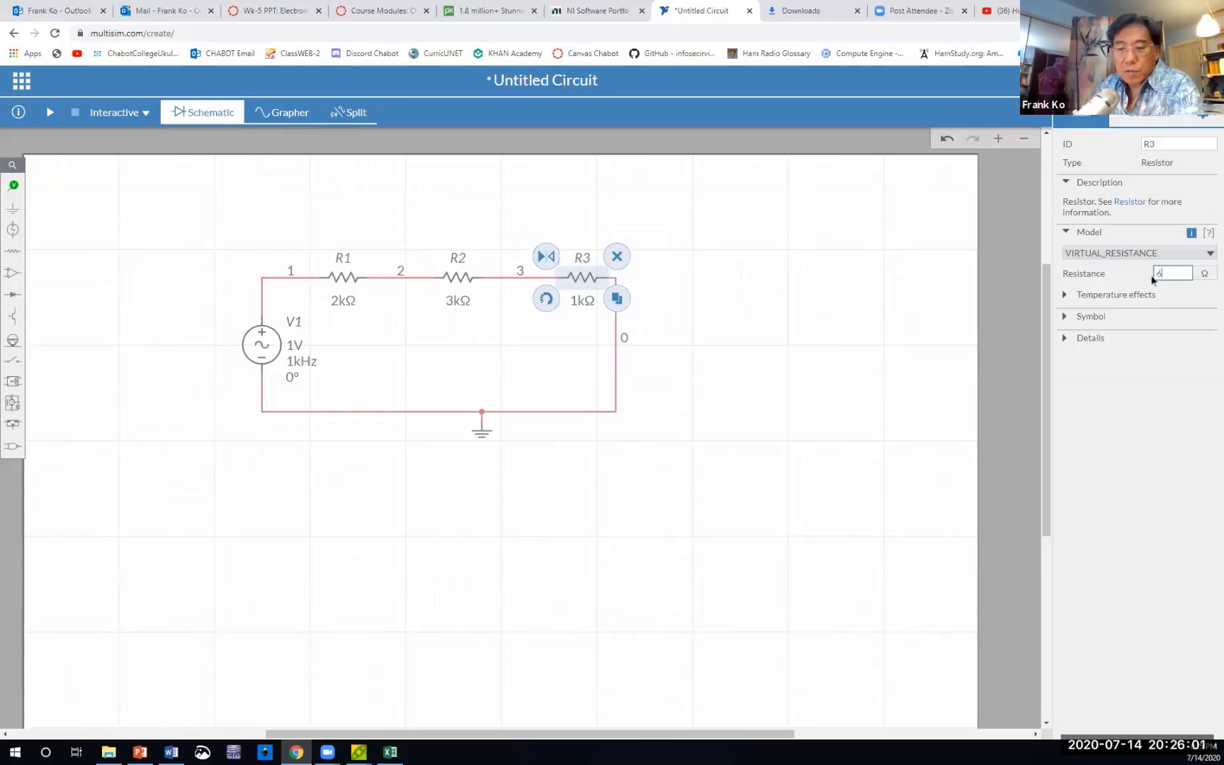
key(BackSpace)
text(5k)
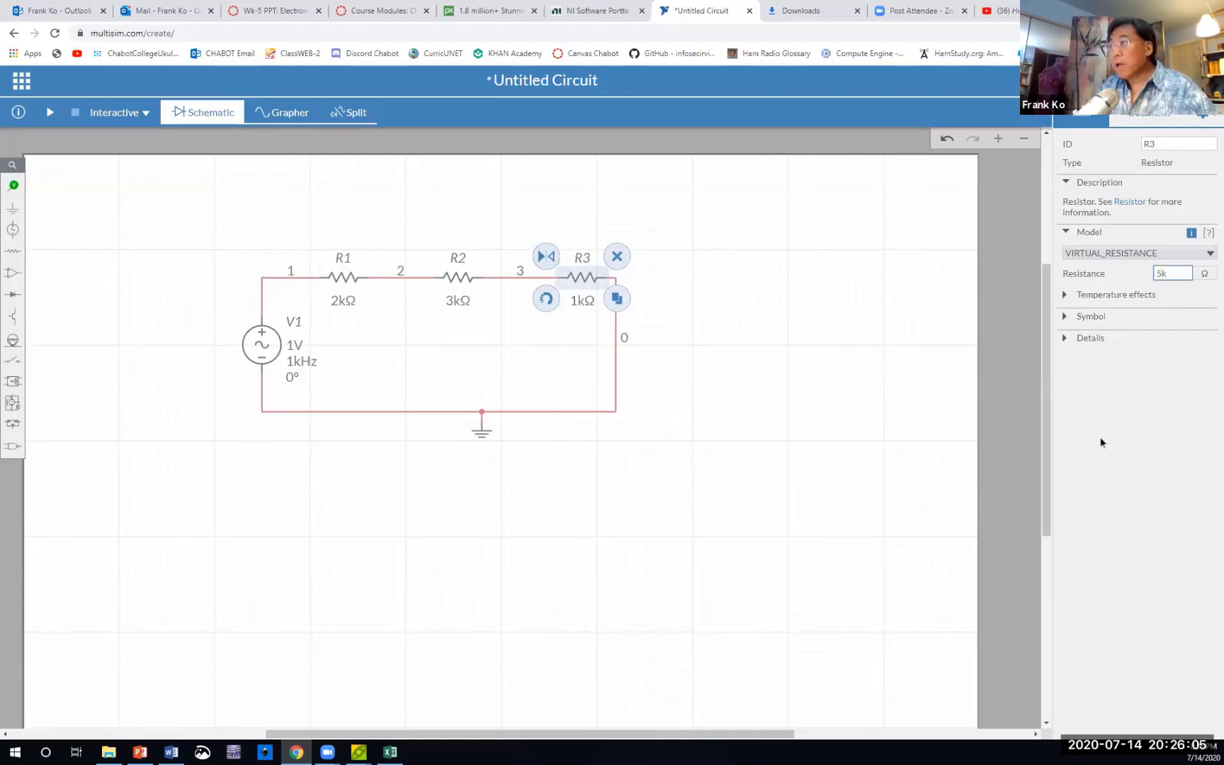
click(816, 488)
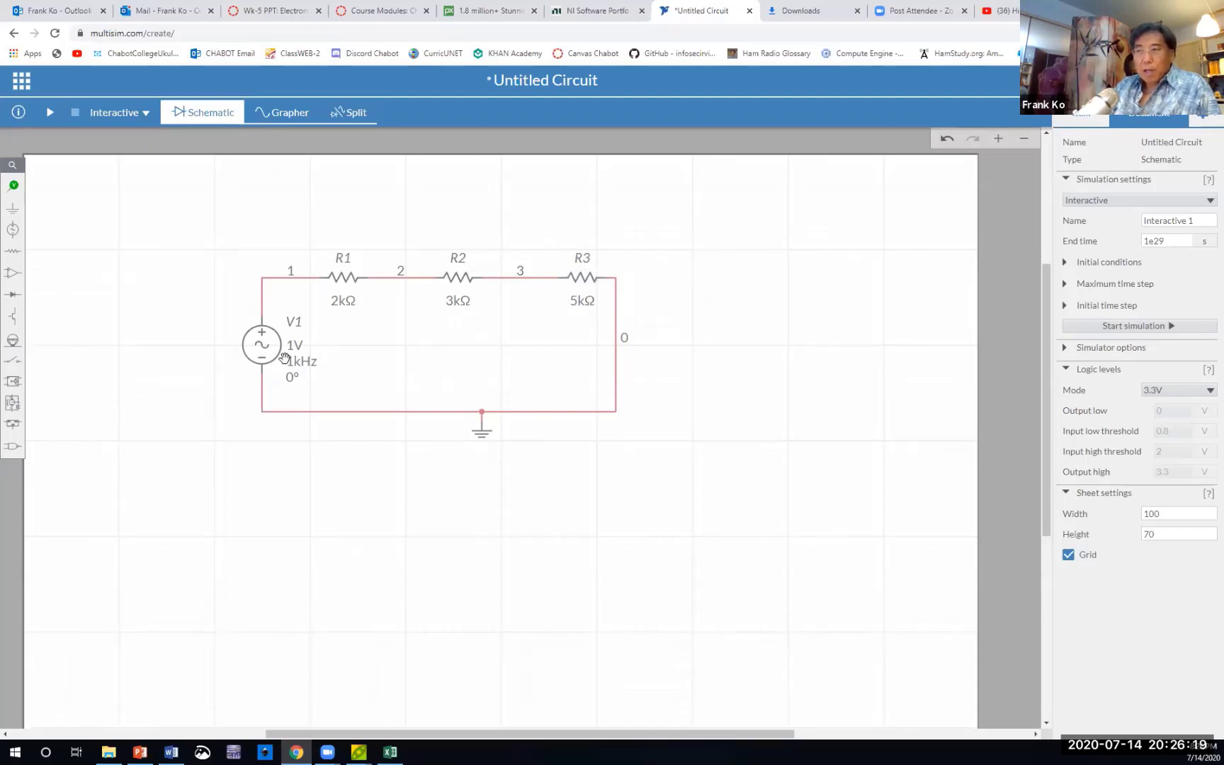
Set the peak voltage (VA) of the AC source V1 to 10 V.
click(263, 349)
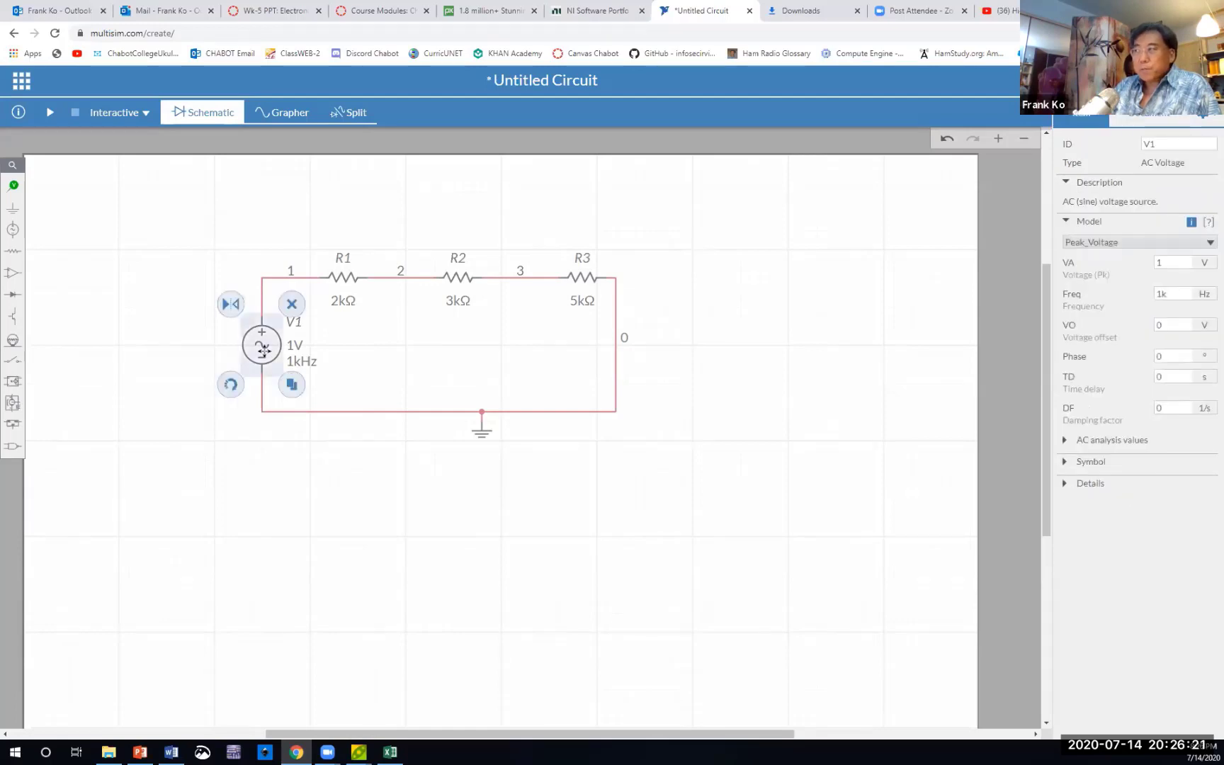
click(1166, 259)
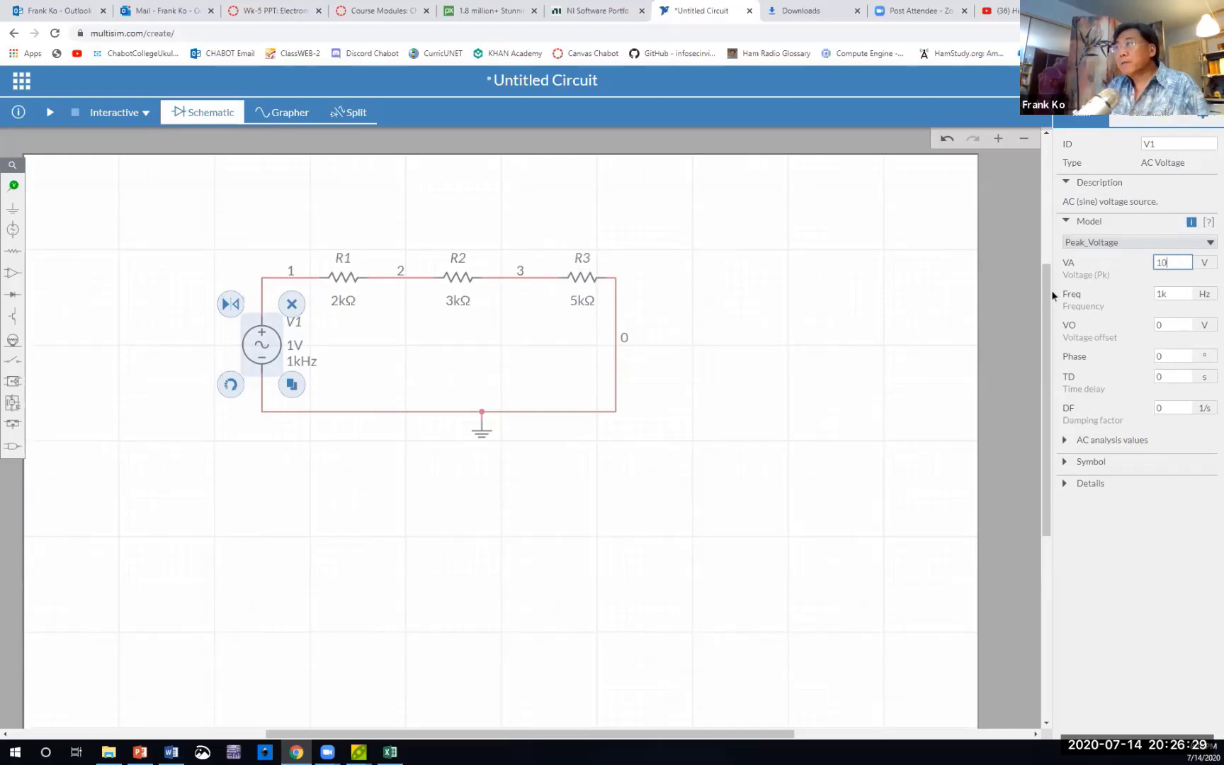
click(847, 296)
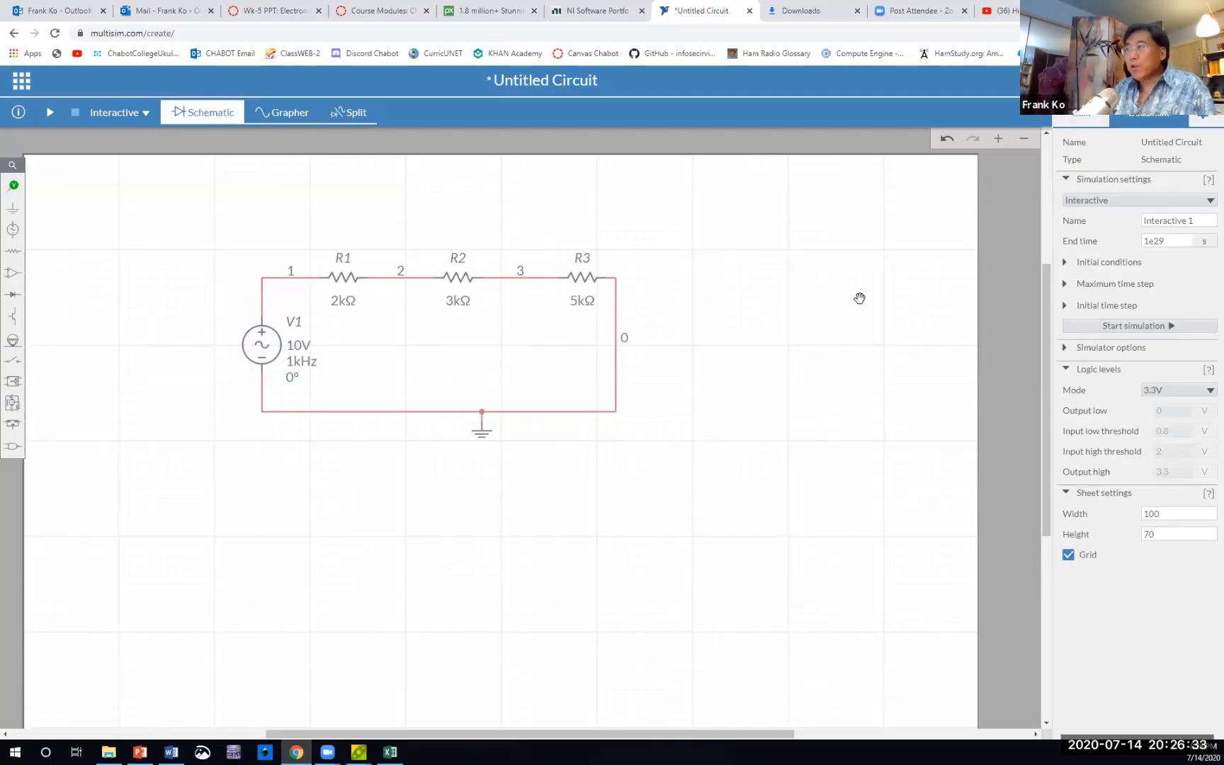
Switch the AC source V1 to the RMS_Voltage model and set its voltage to 10 Vrms.
click(273, 352)
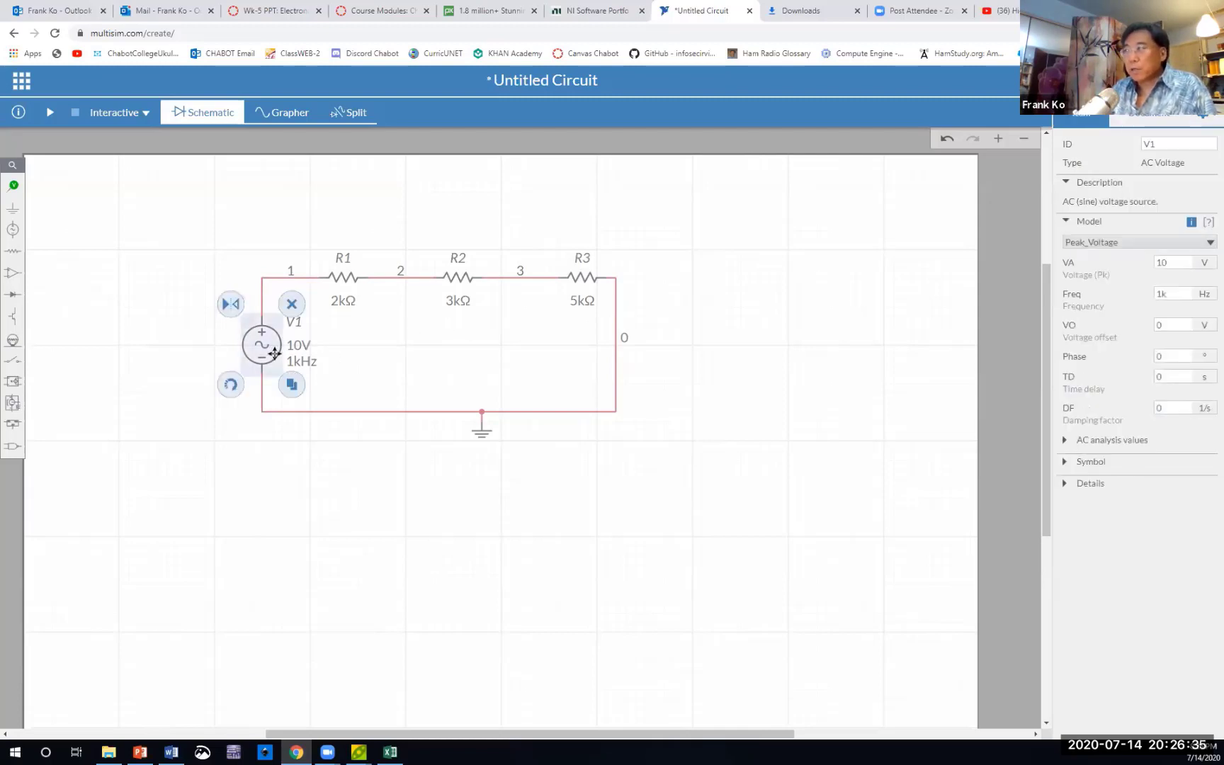
click(1206, 243)
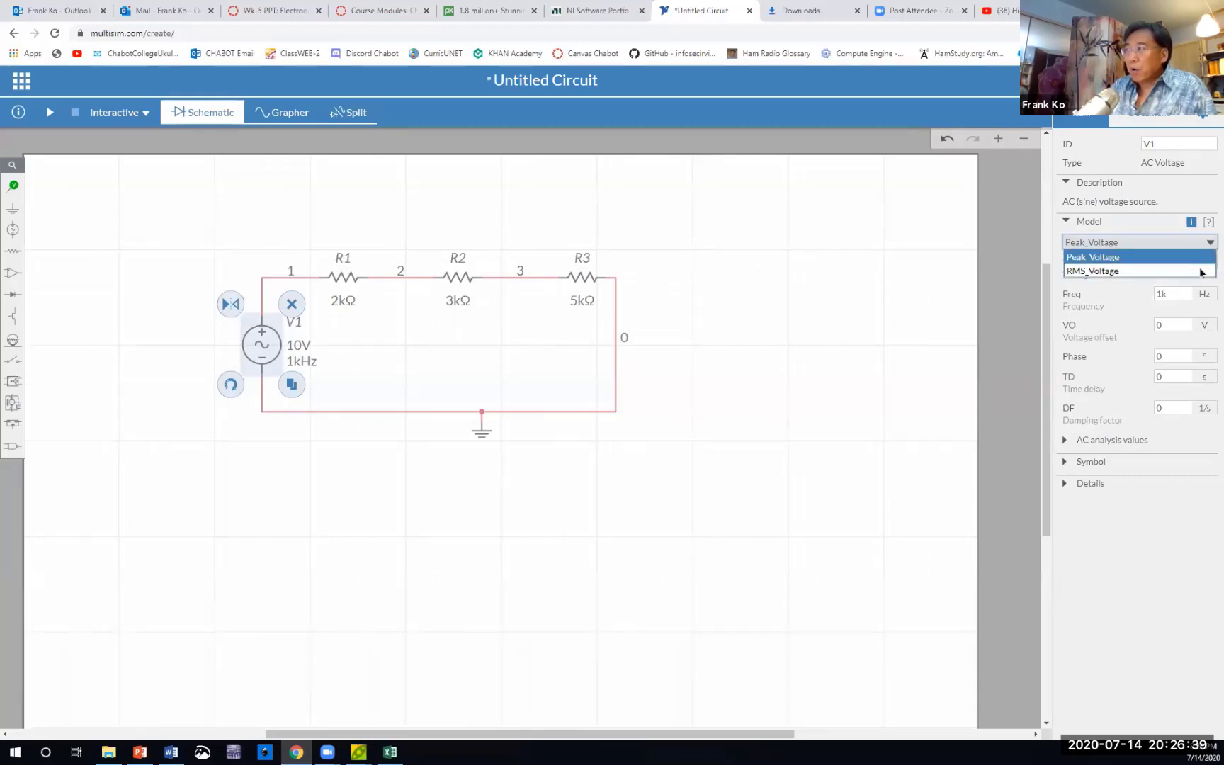
click(1201, 272)
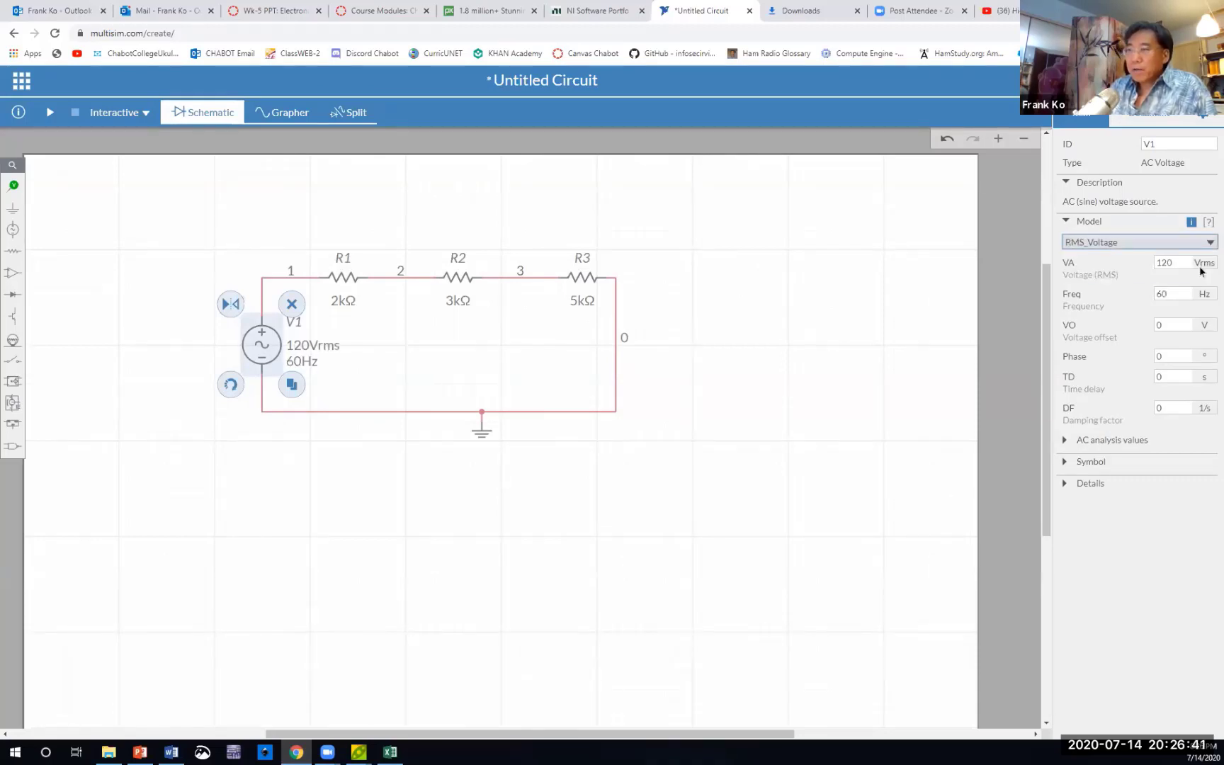
click(1176, 263)
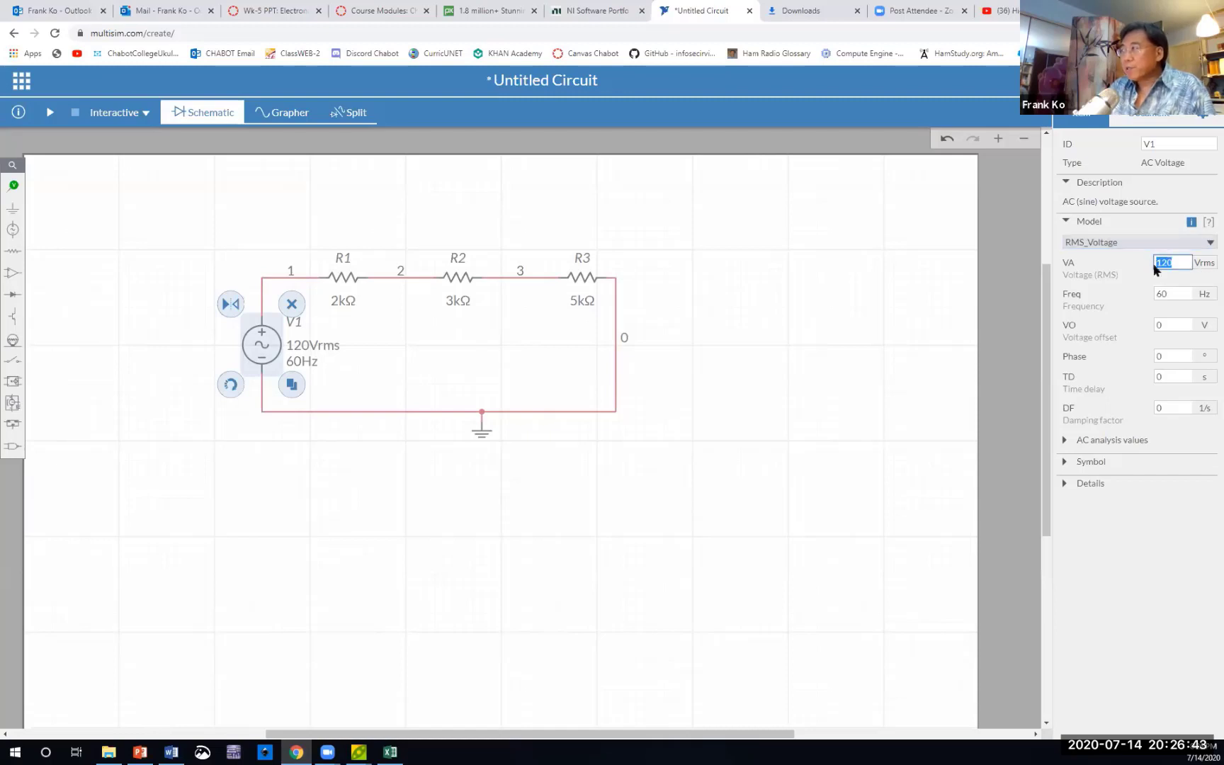
text(1)
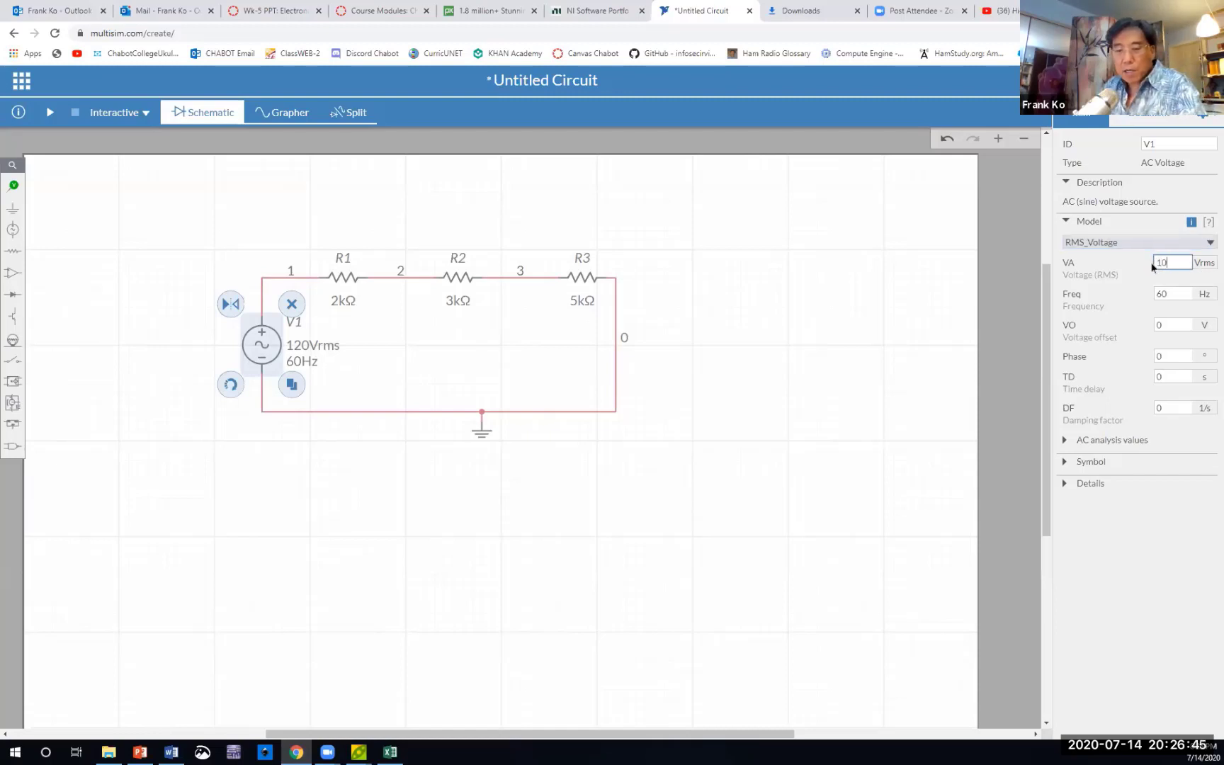
text(0)
click(685, 574)
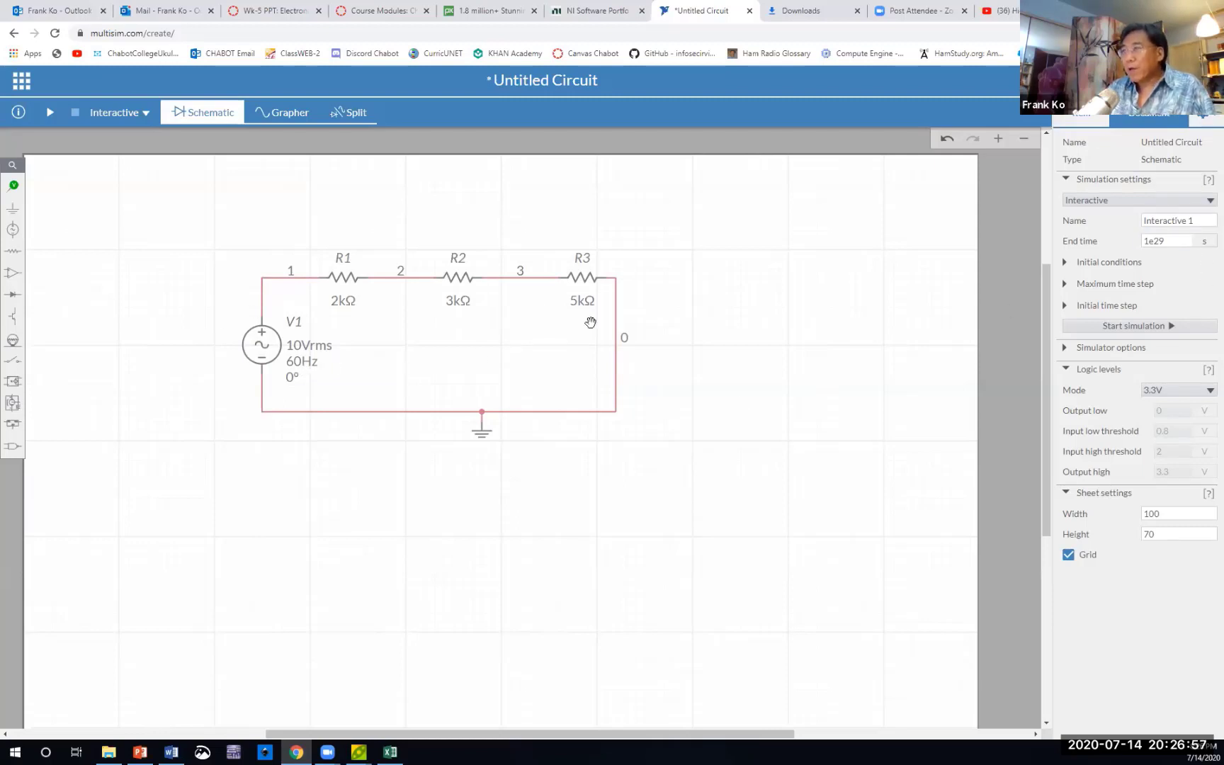
Switch the AC source V1 back to the Peak_Voltage model, keeping its amplitude at 10 V.
click(260, 348)
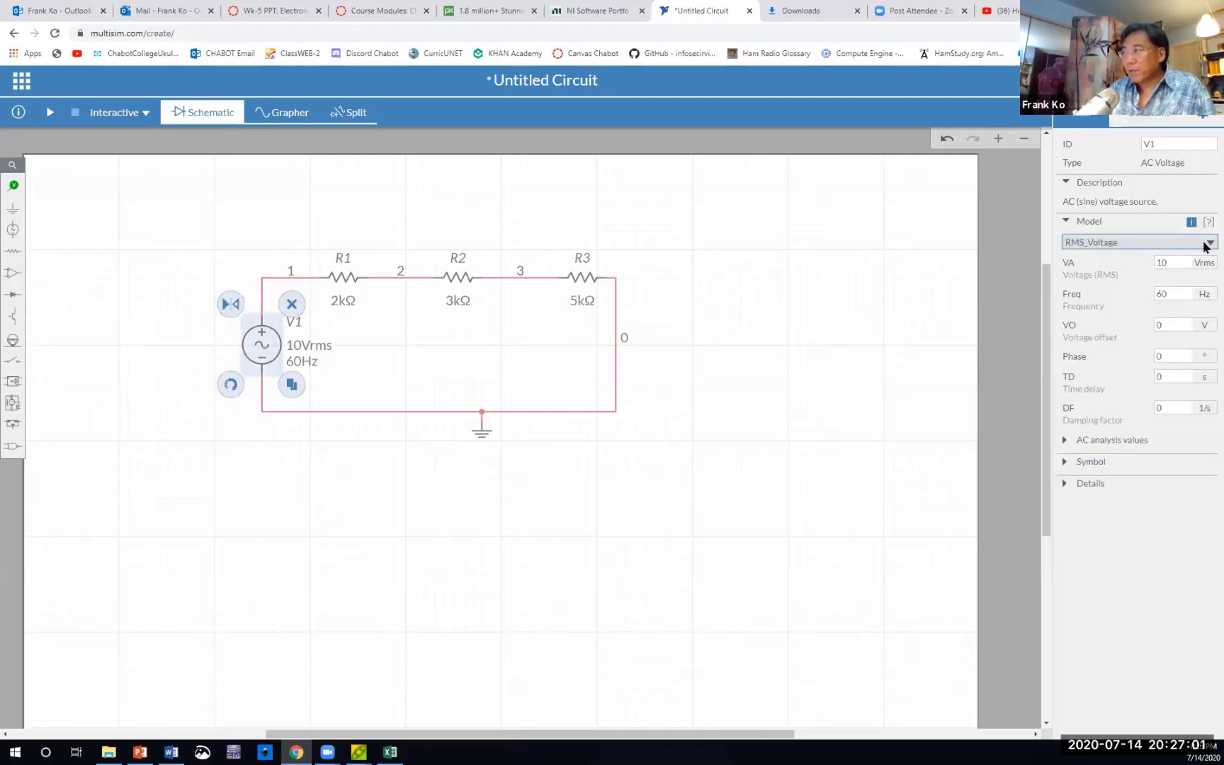
click(1205, 246)
click(1140, 253)
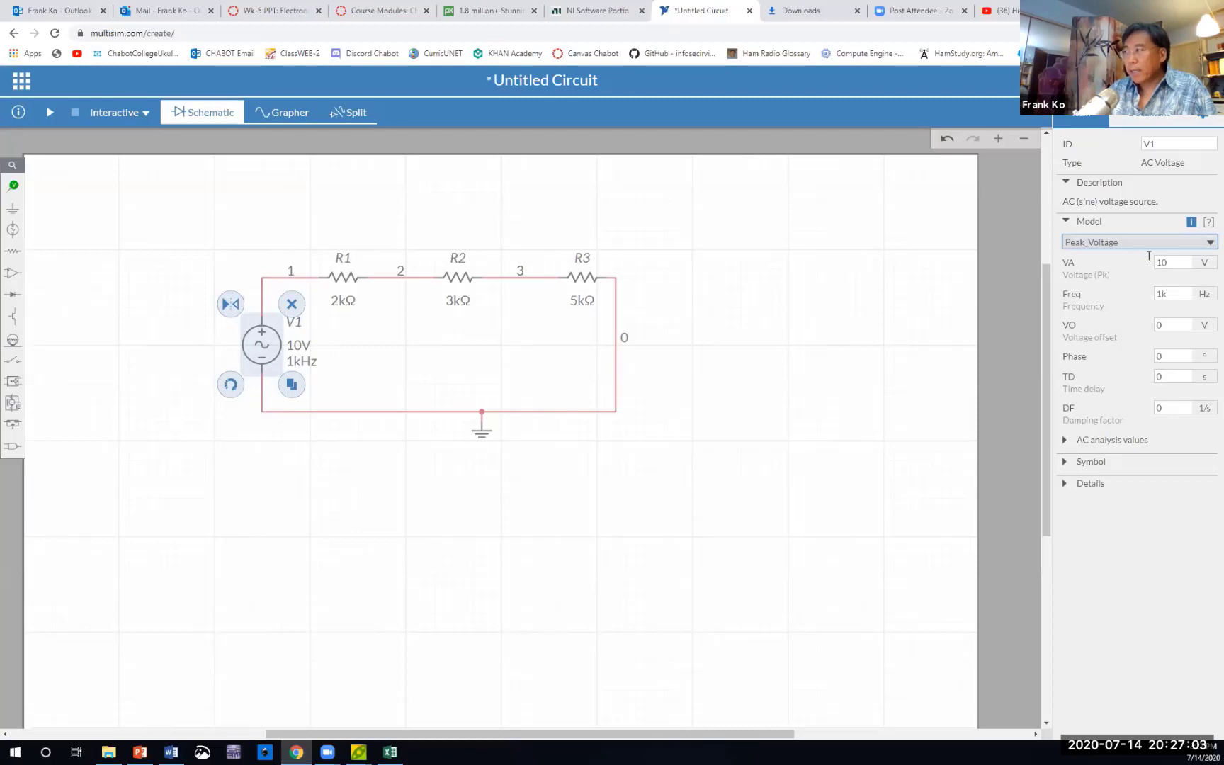
click(1177, 261)
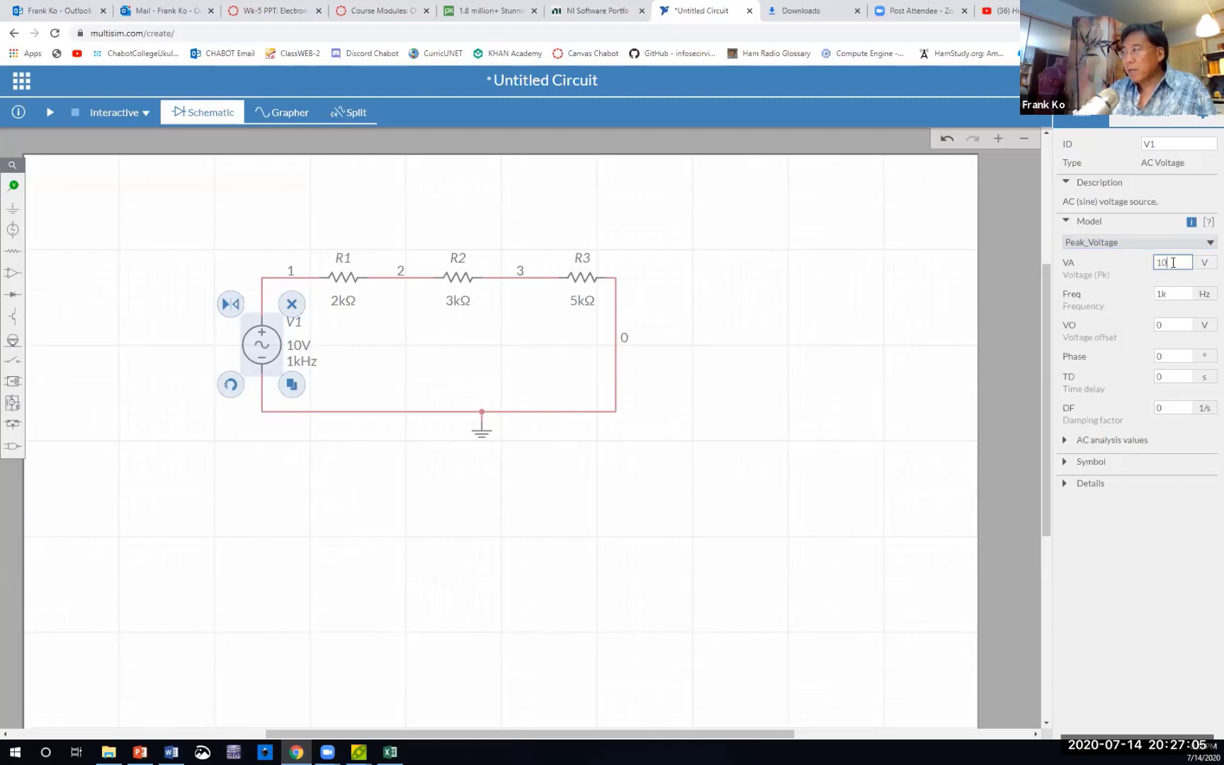
click(744, 328)
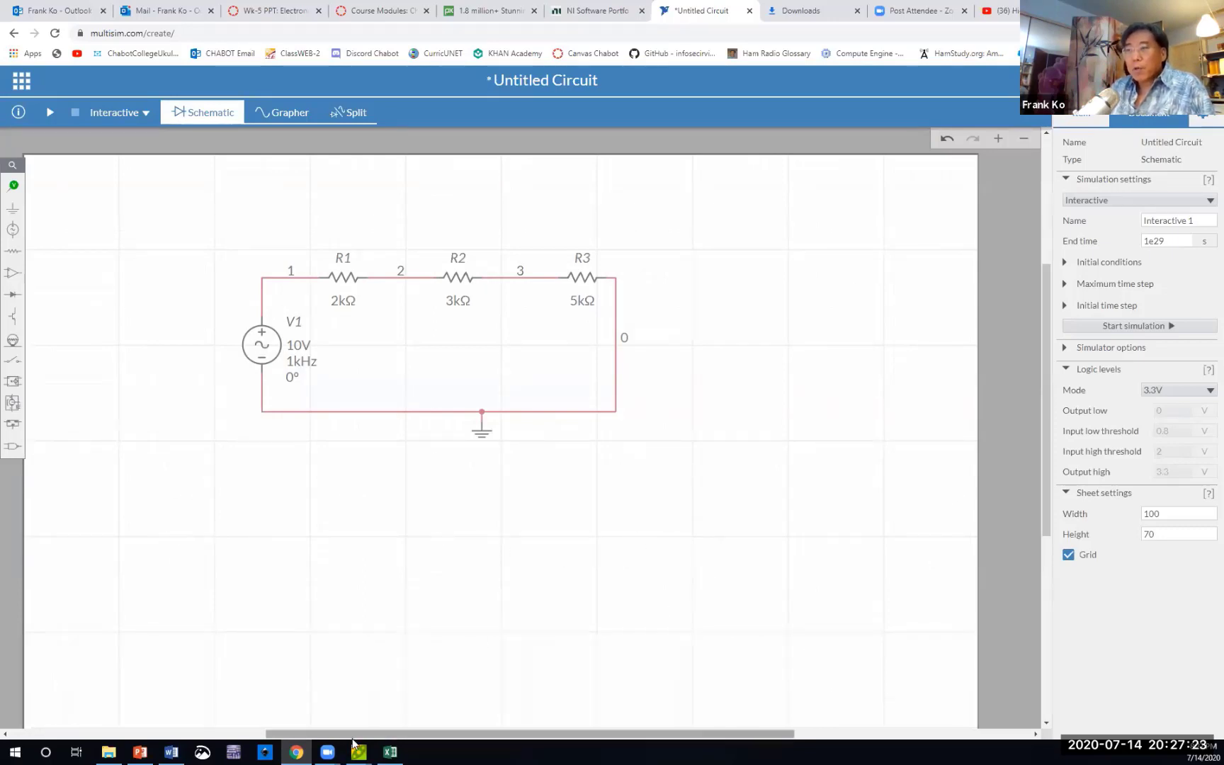
Look over the sheet and the Grapher view, and return to the schematic.
drag(358, 736, 467, 749)
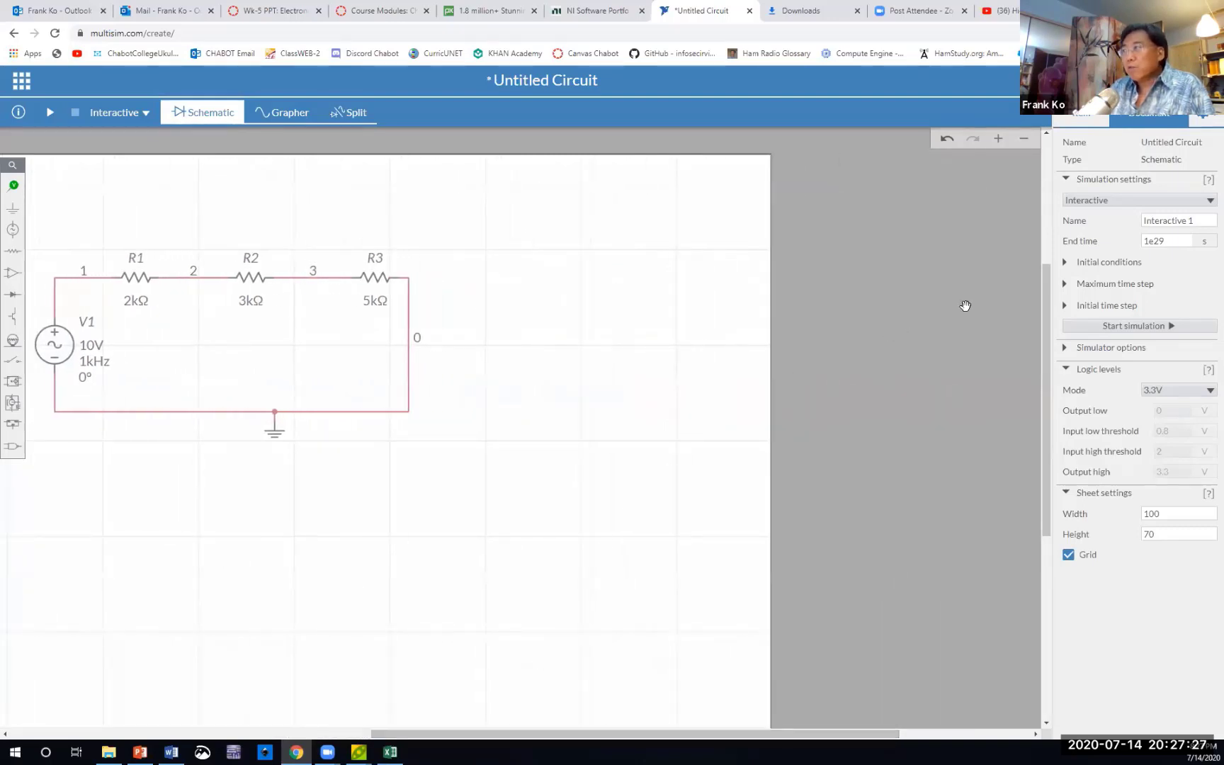
drag(1045, 302, 1045, 339)
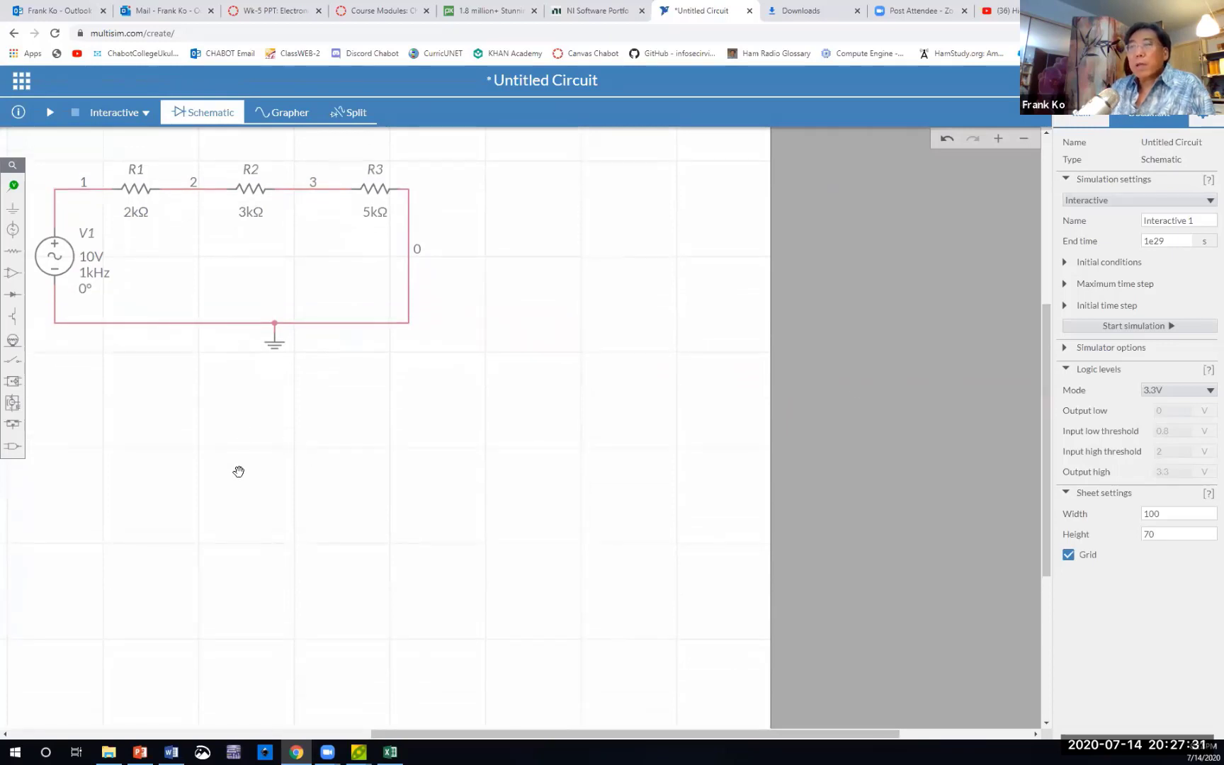
click(279, 115)
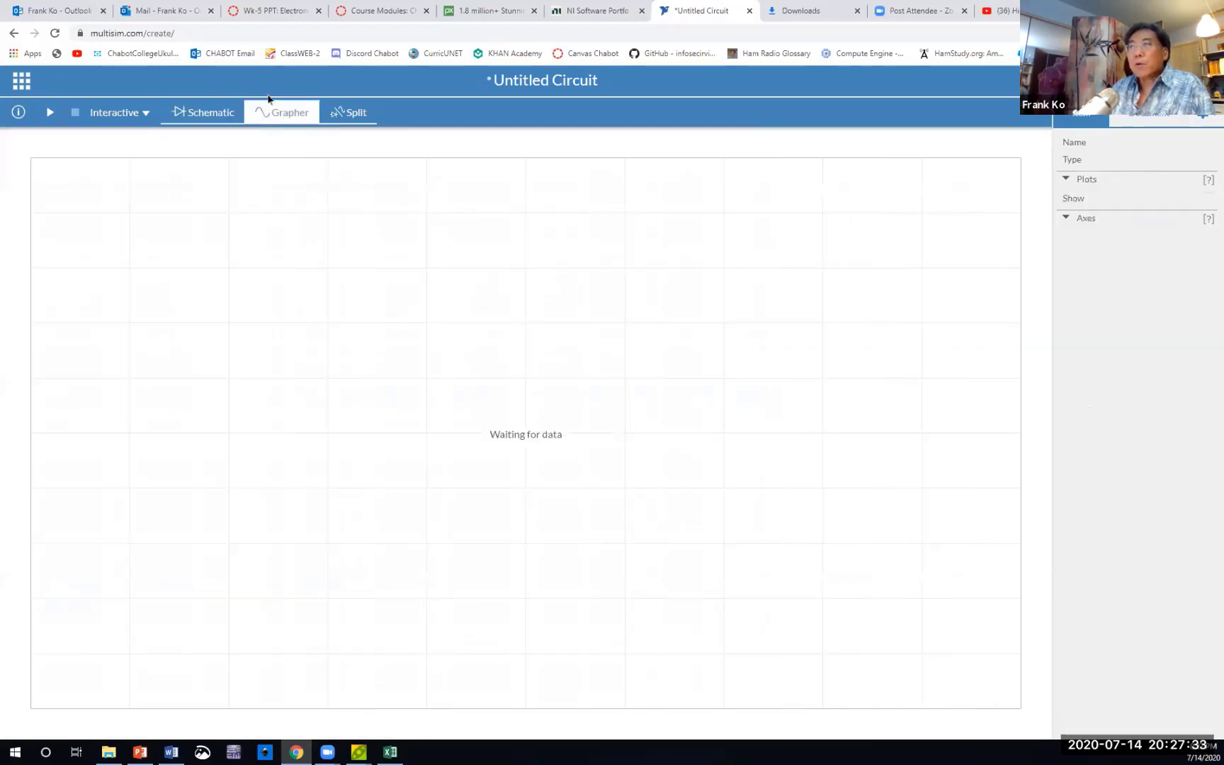
click(199, 113)
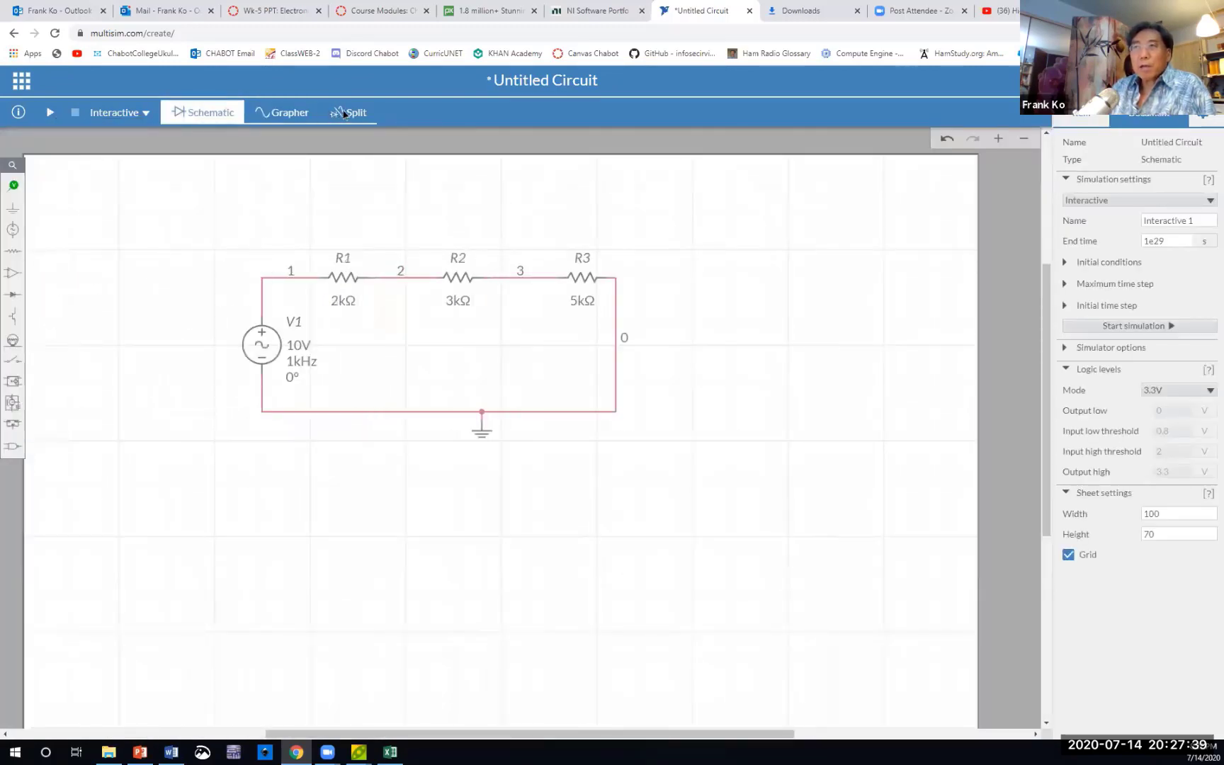
Show the schematic and grapher side by side in Split view and widen the grapher pane.
click(345, 112)
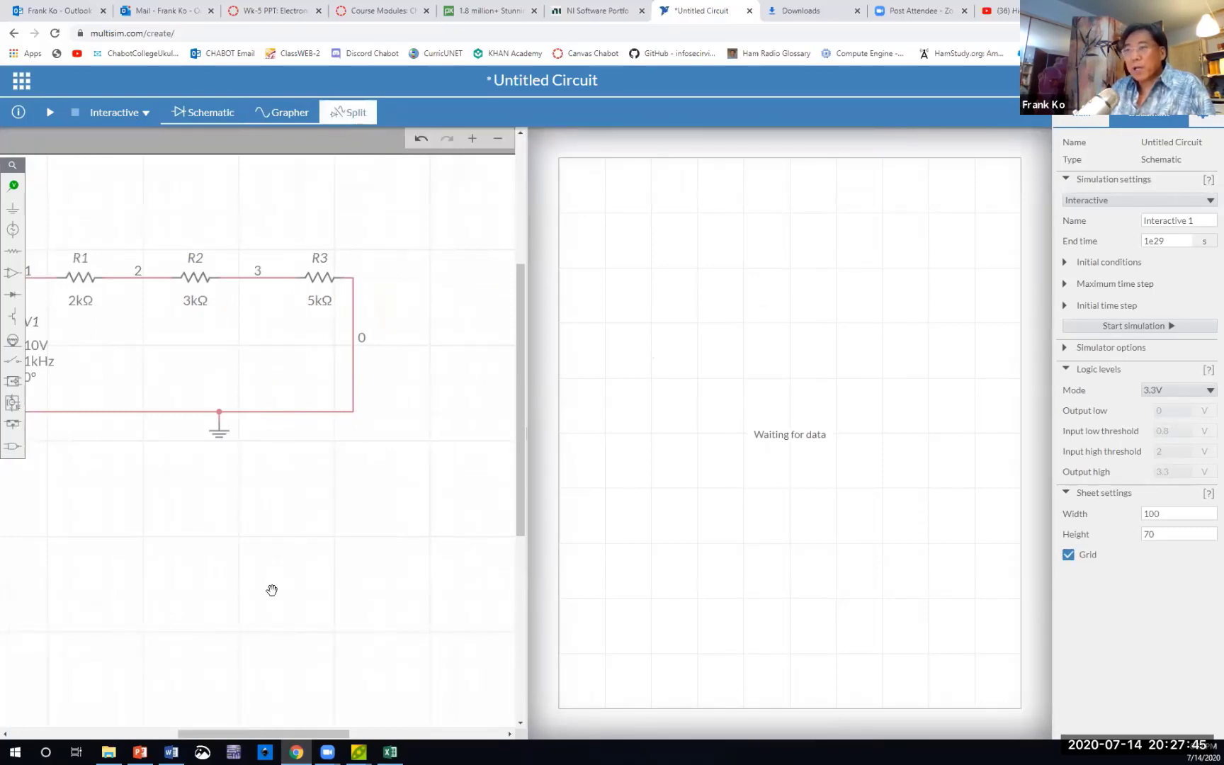
drag(247, 739, 228, 741)
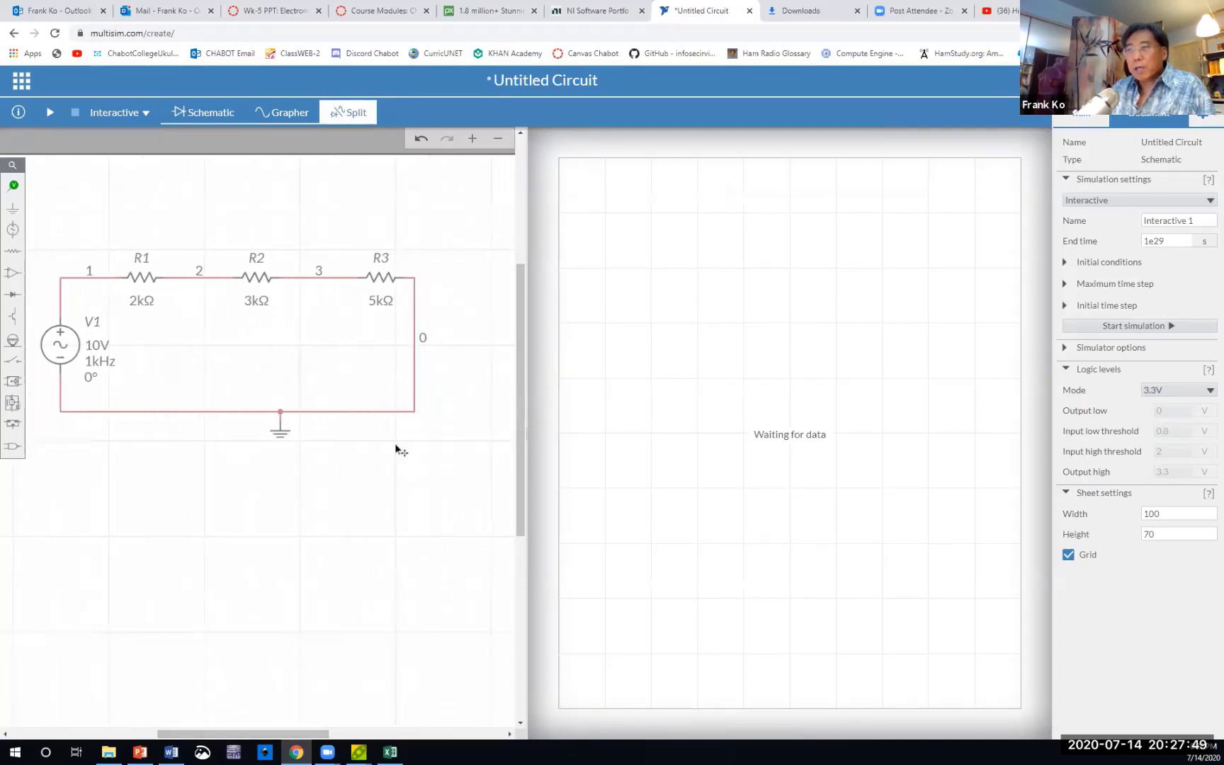
drag(524, 311, 440, 319)
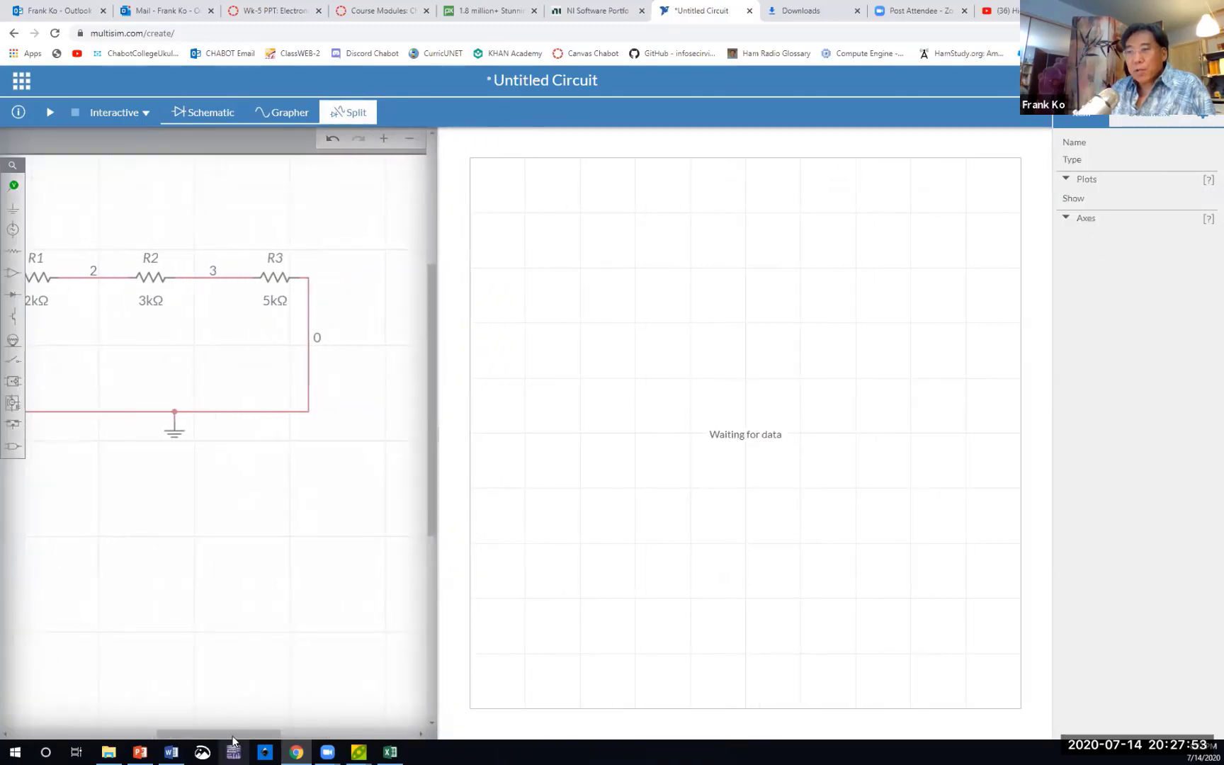
Run the interactive simulation of the circuit, set the grapher trigger to Normal, and stop the run.
drag(233, 735, 204, 734)
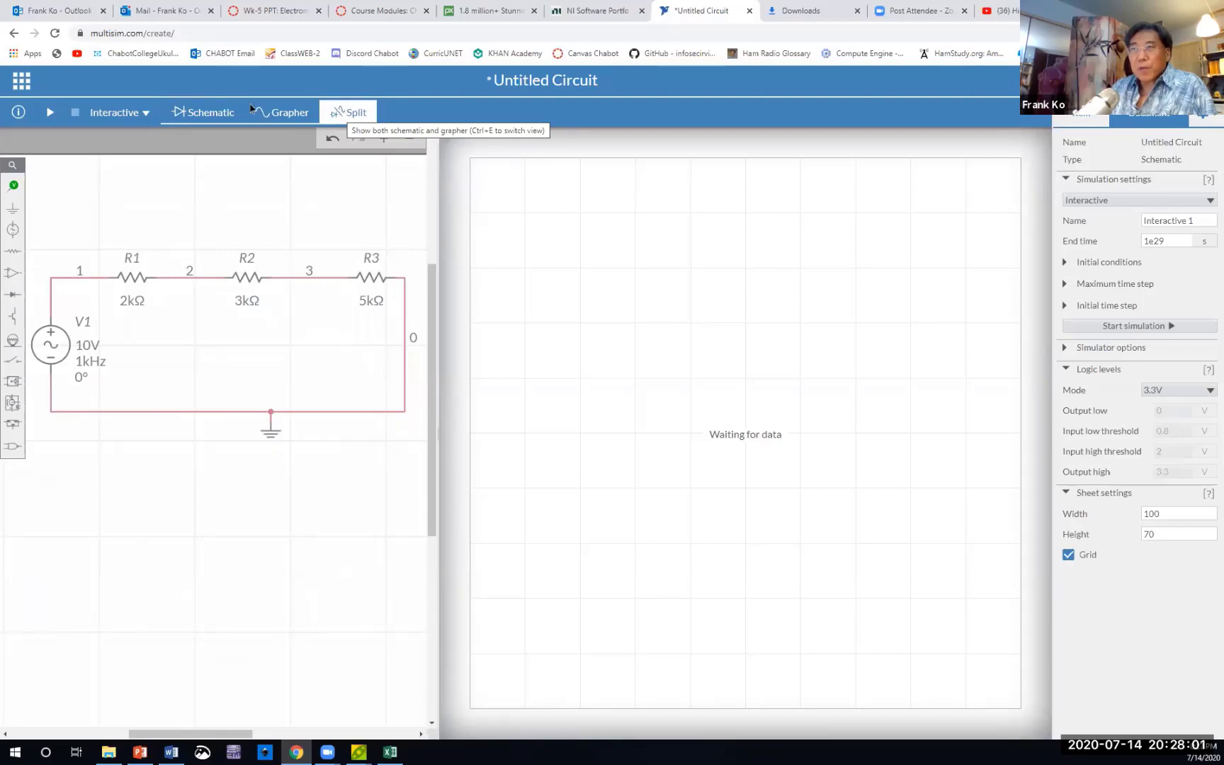
click(51, 114)
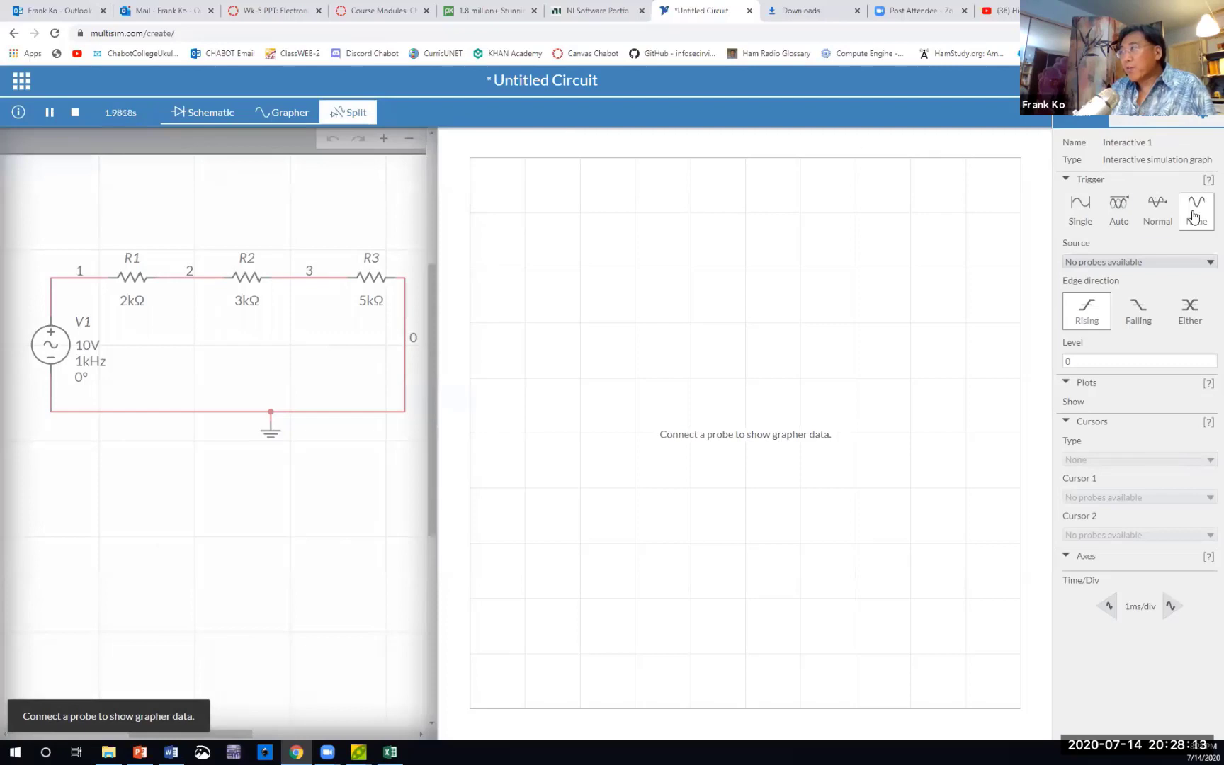
click(1157, 210)
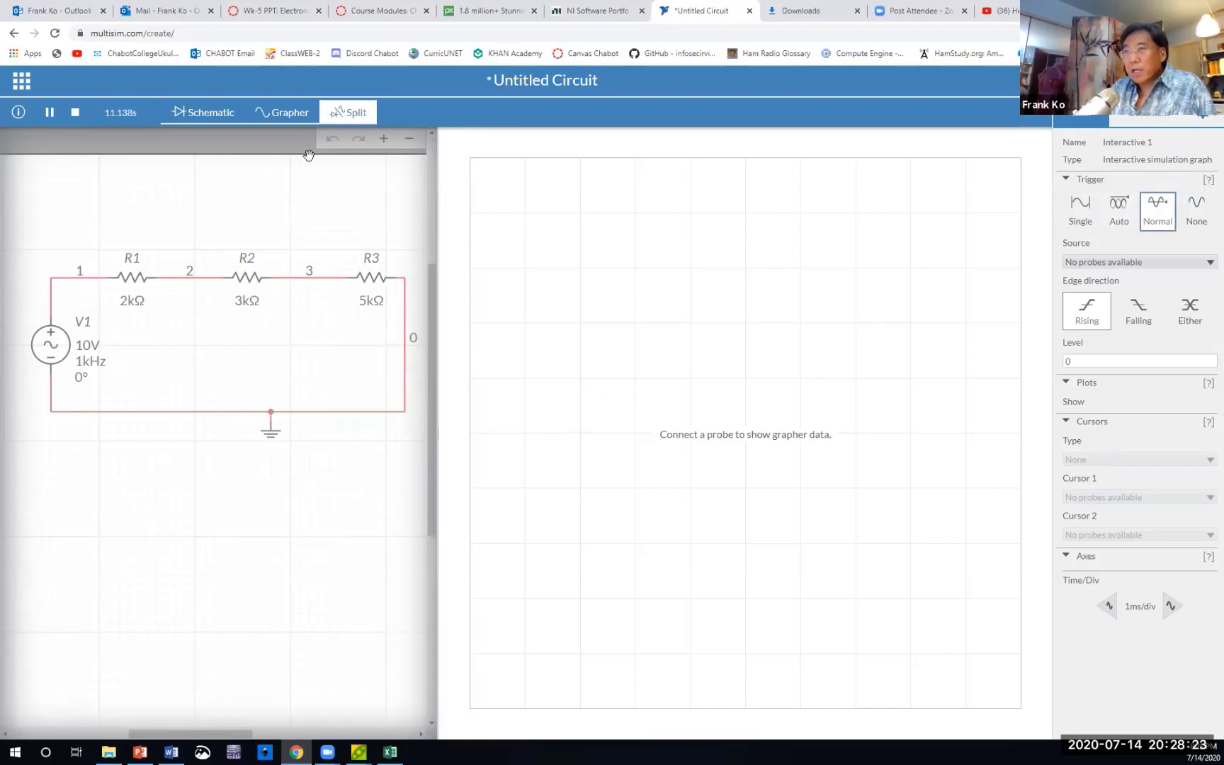
click(74, 114)
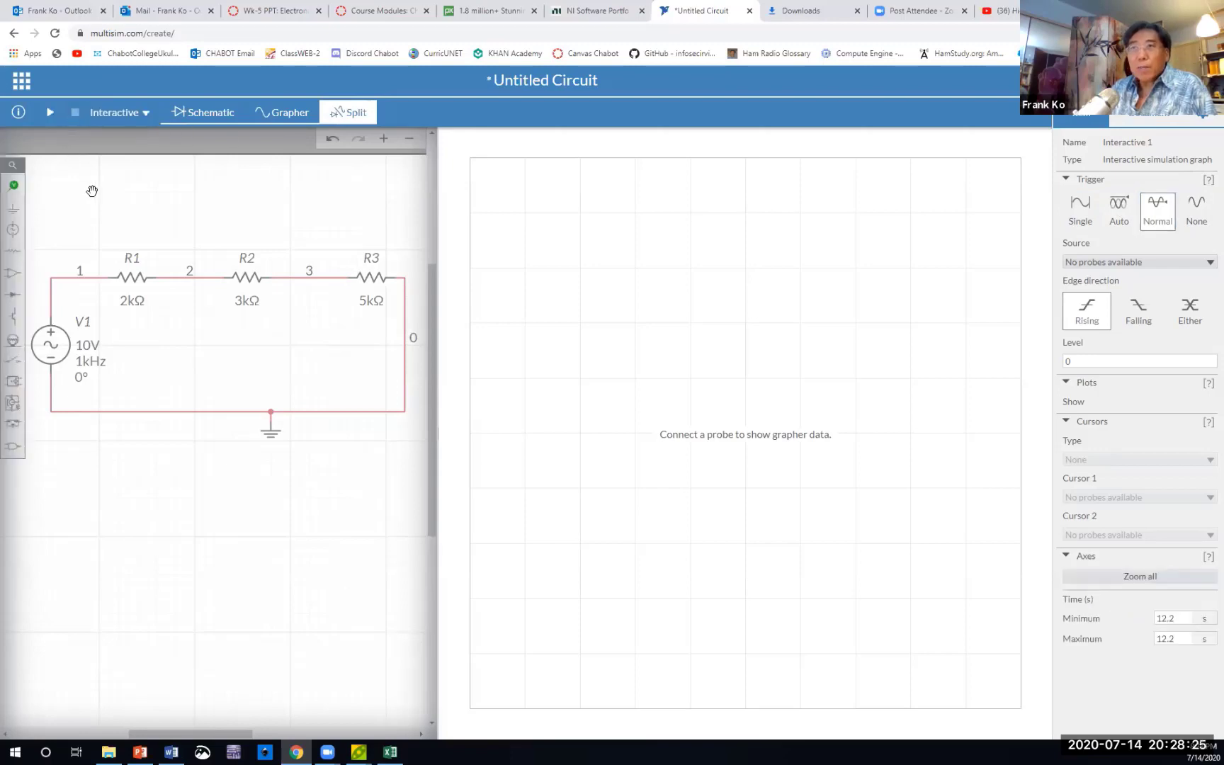
Attach a ground-referenced voltage probe to the node 1 wire between the source and R1.
click(15, 188)
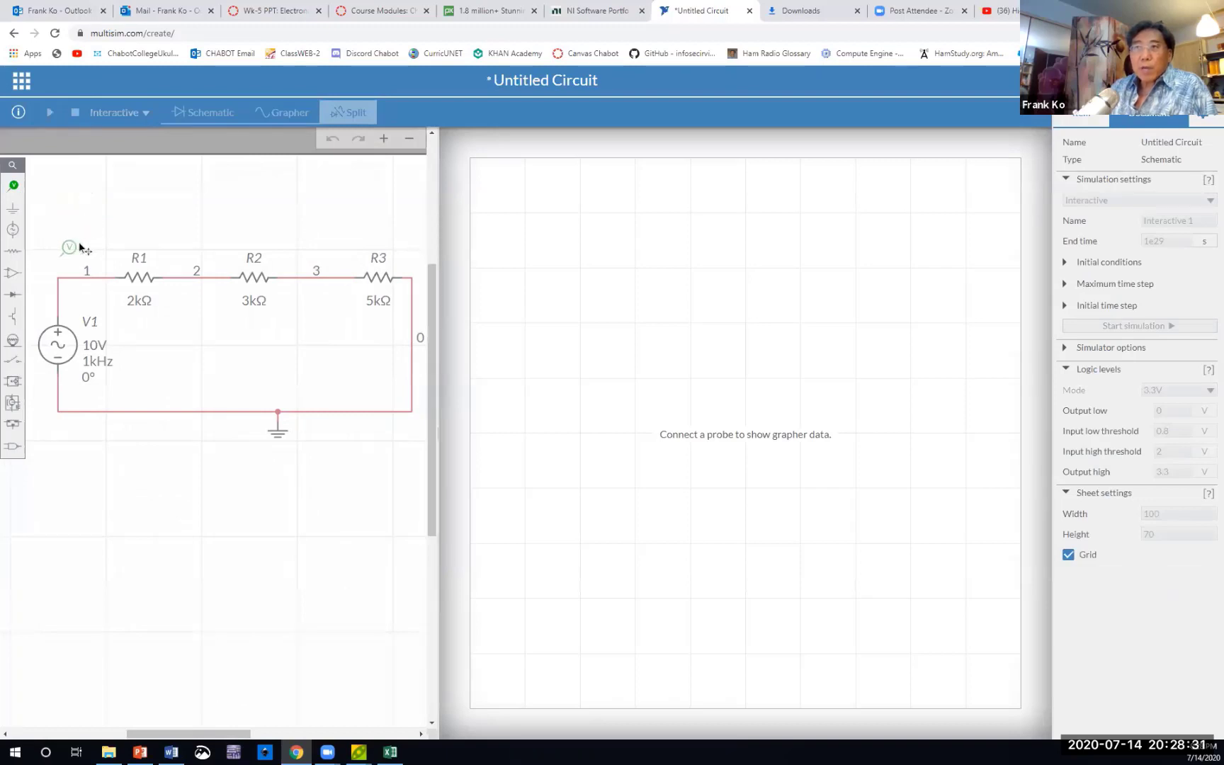
click(76, 263)
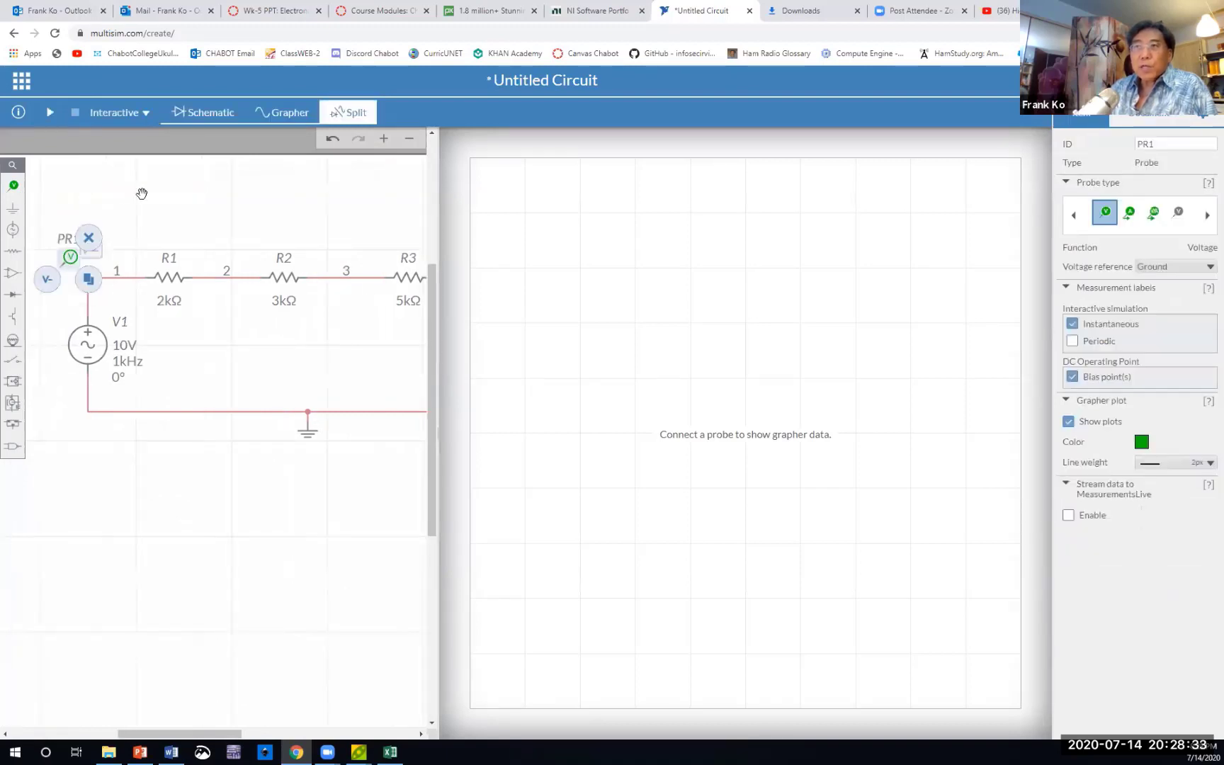
drag(69, 253, 98, 266)
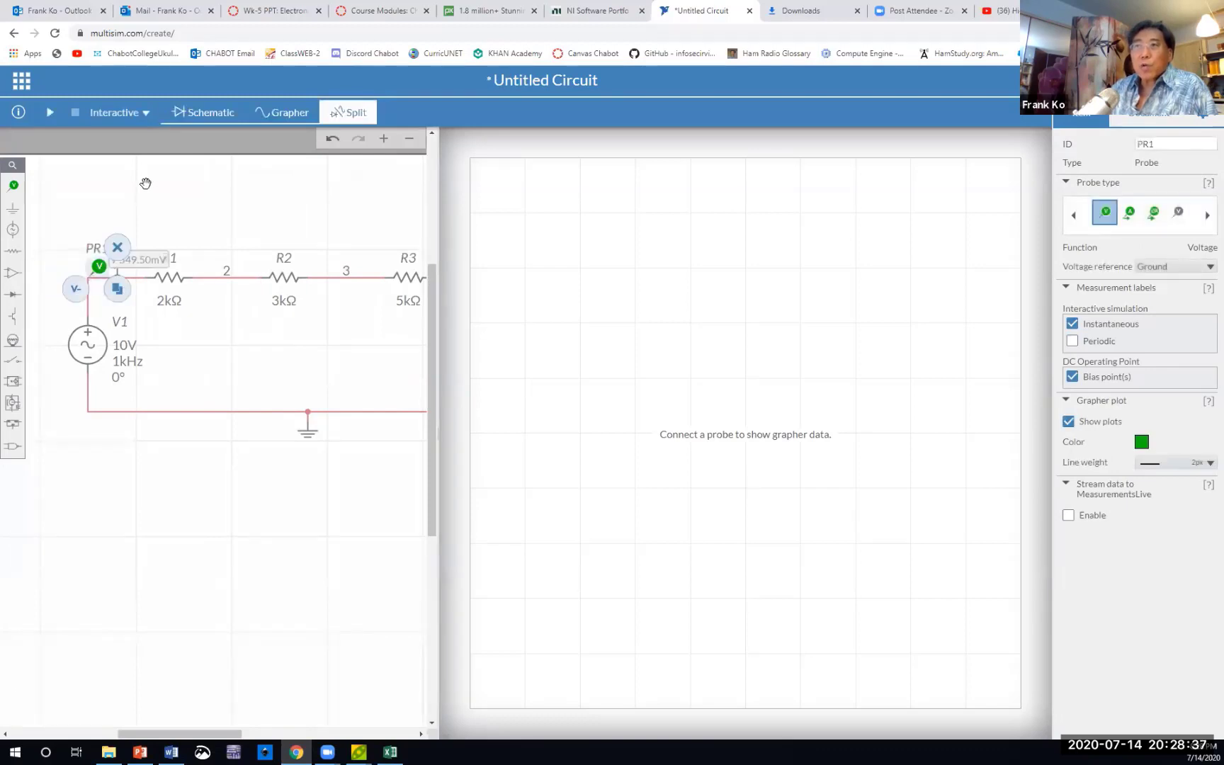
click(126, 200)
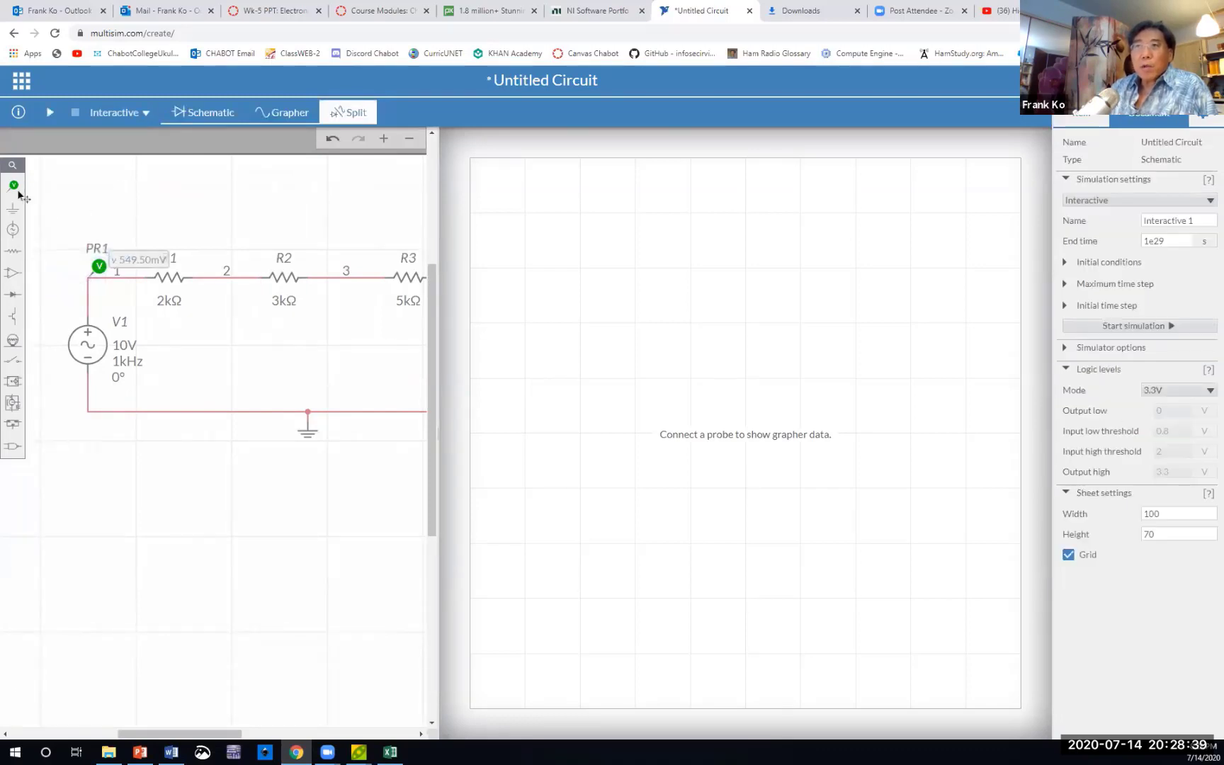
Attach voltage probes to the node 2 wire between R1 and R2 and the node 3 wire between R2 and R3.
drag(16, 187, 242, 267)
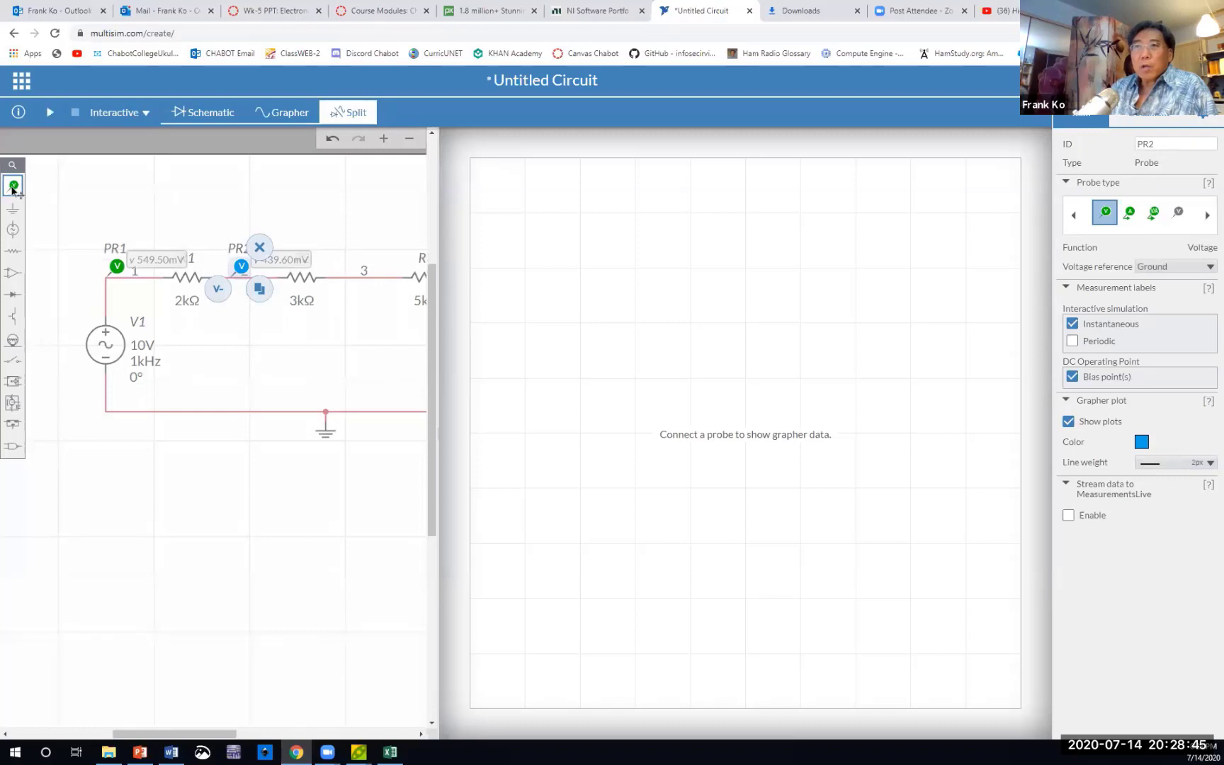
drag(14, 188, 392, 257)
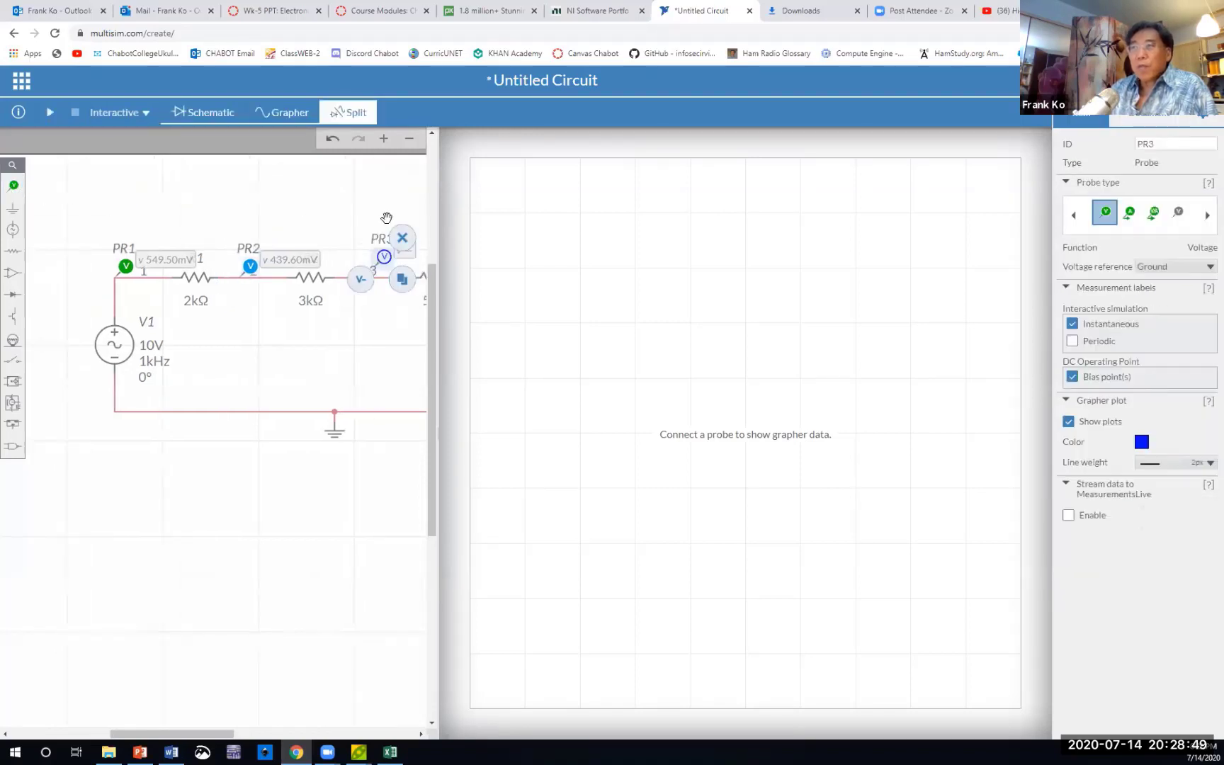
click(162, 457)
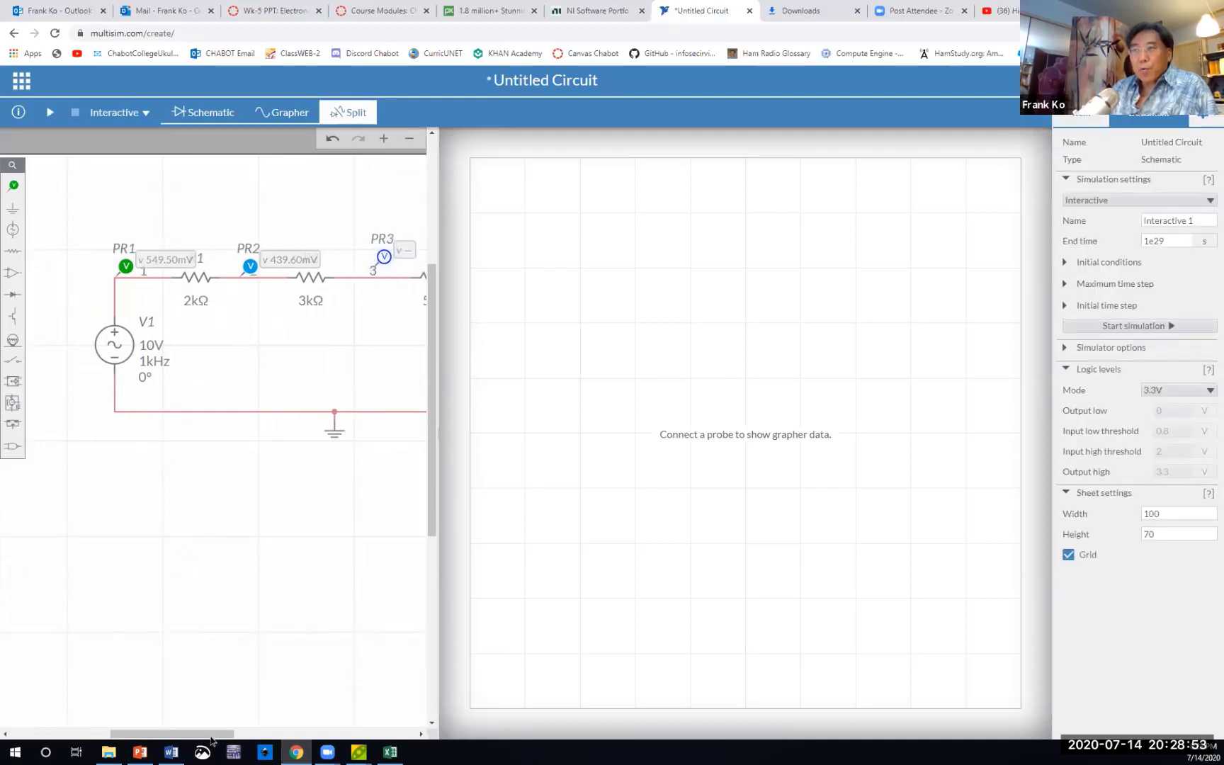
drag(211, 738, 229, 739)
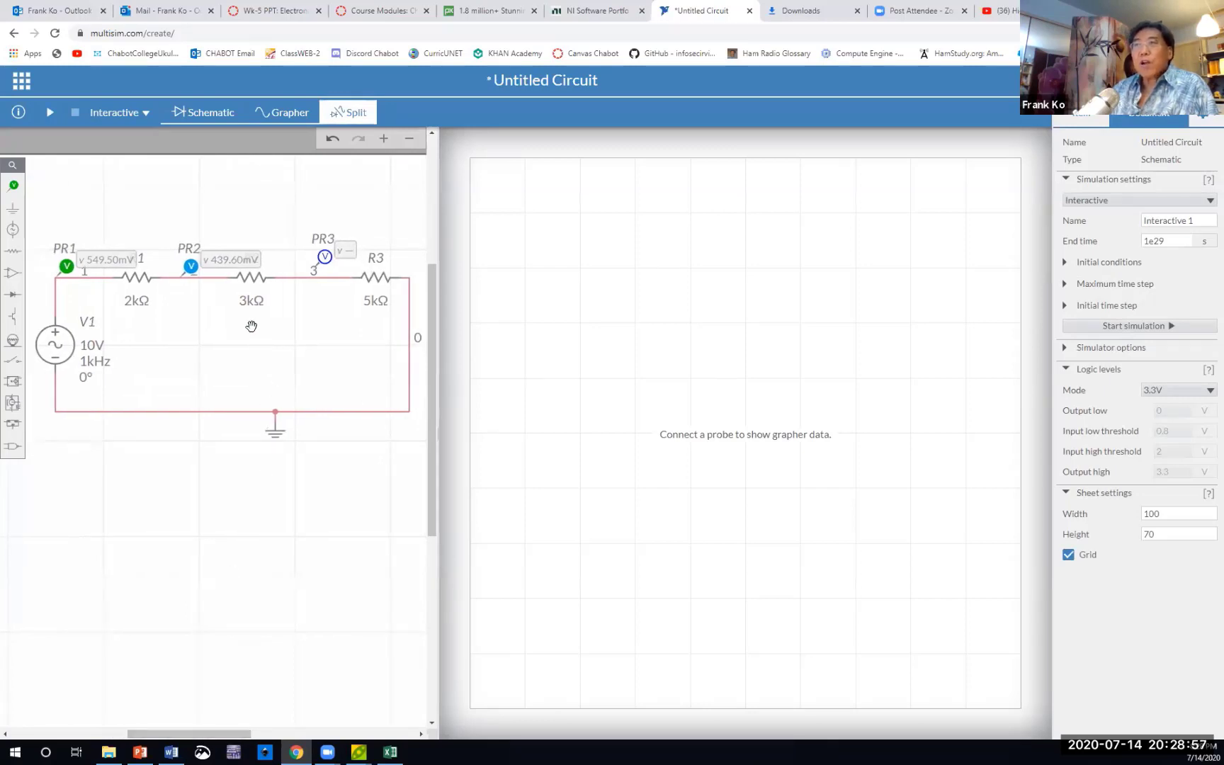
click(325, 259)
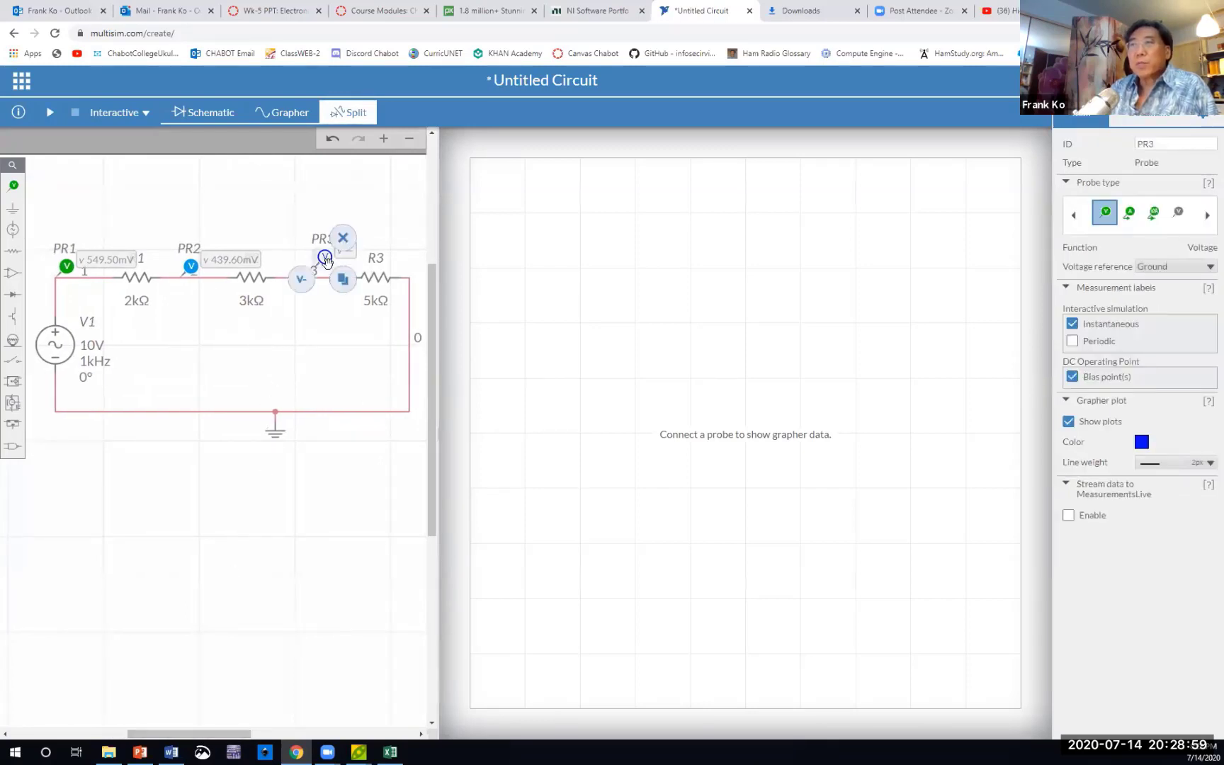
mouse_move(325, 258)
mouse_down()
mouse_move(333, 243)
mouse_move(309, 269)
mouse_up()
click(307, 206)
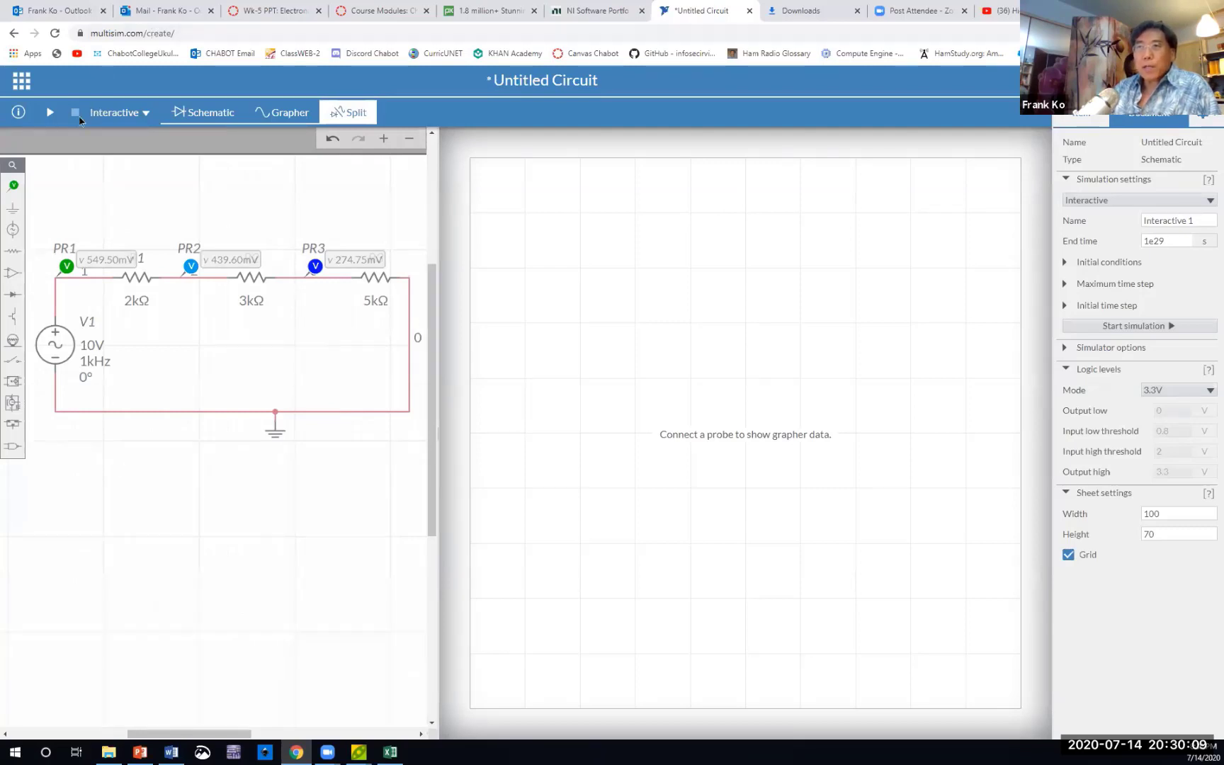
Run the interactive simulation and set the grapher time base to 200 µs/div.
click(50, 113)
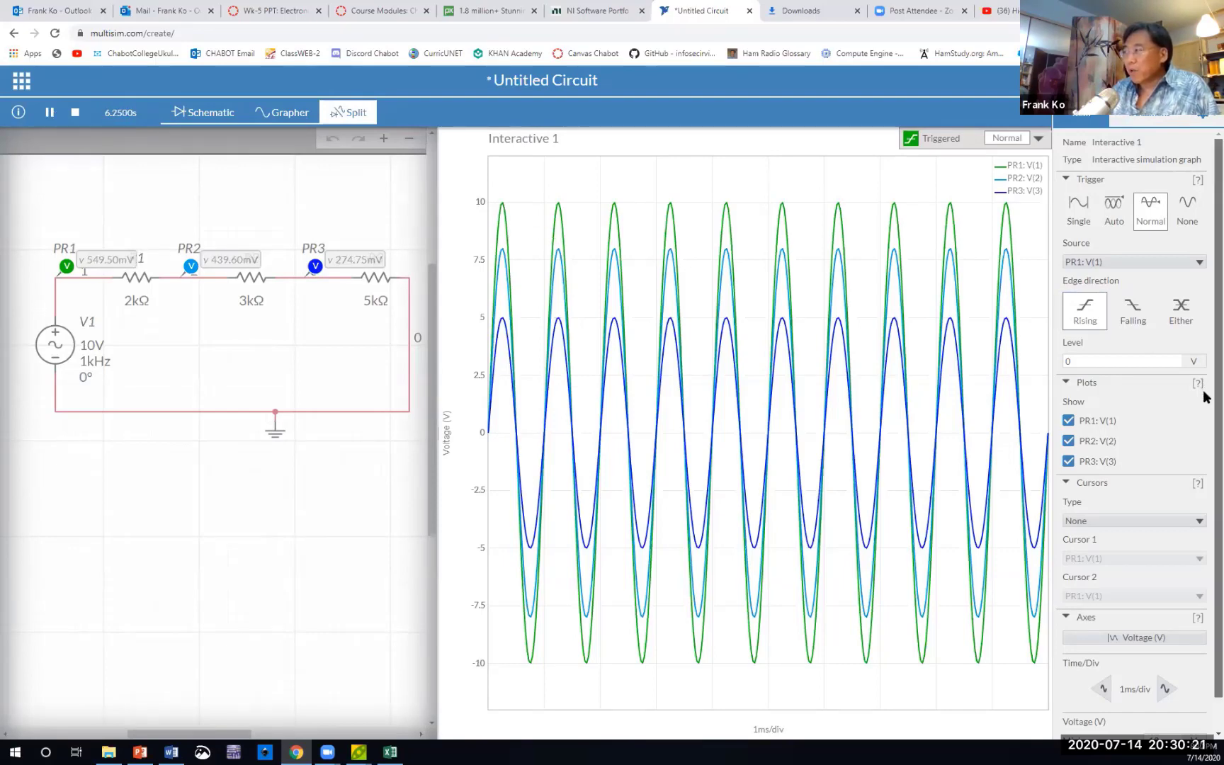
scroll(1204, 396, down, 1)
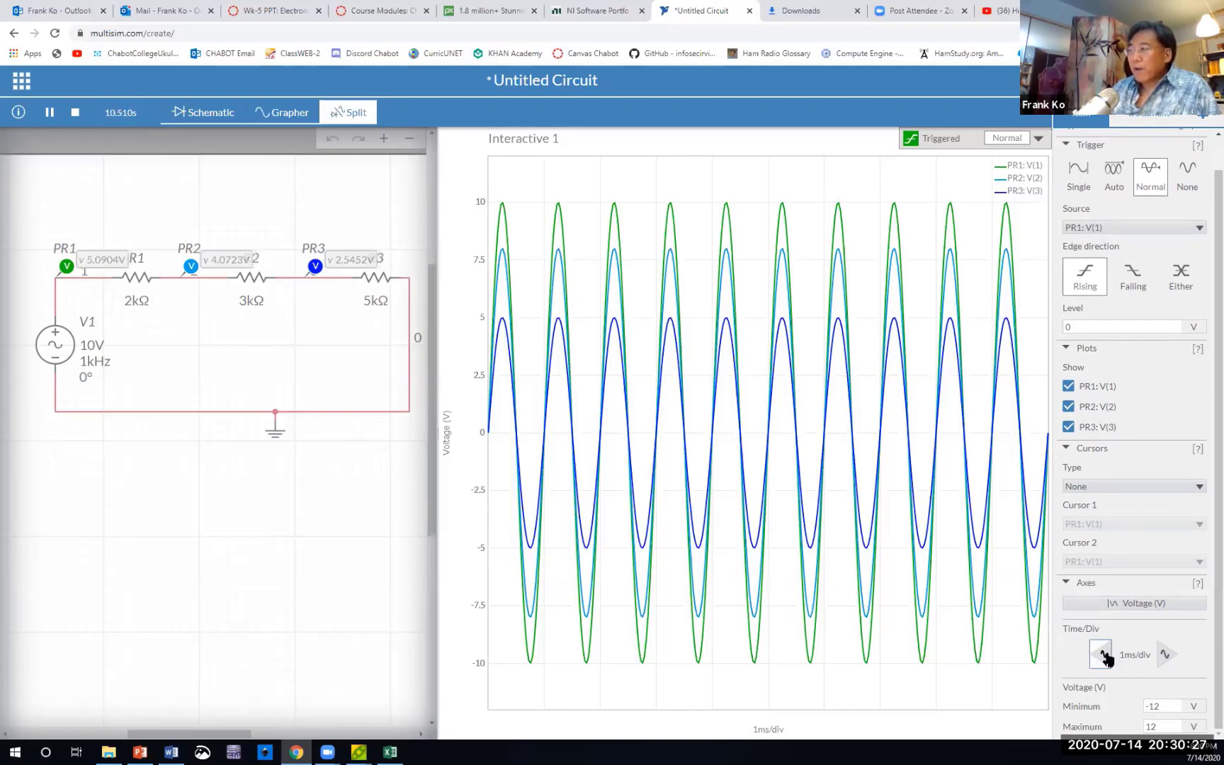
click(1168, 656)
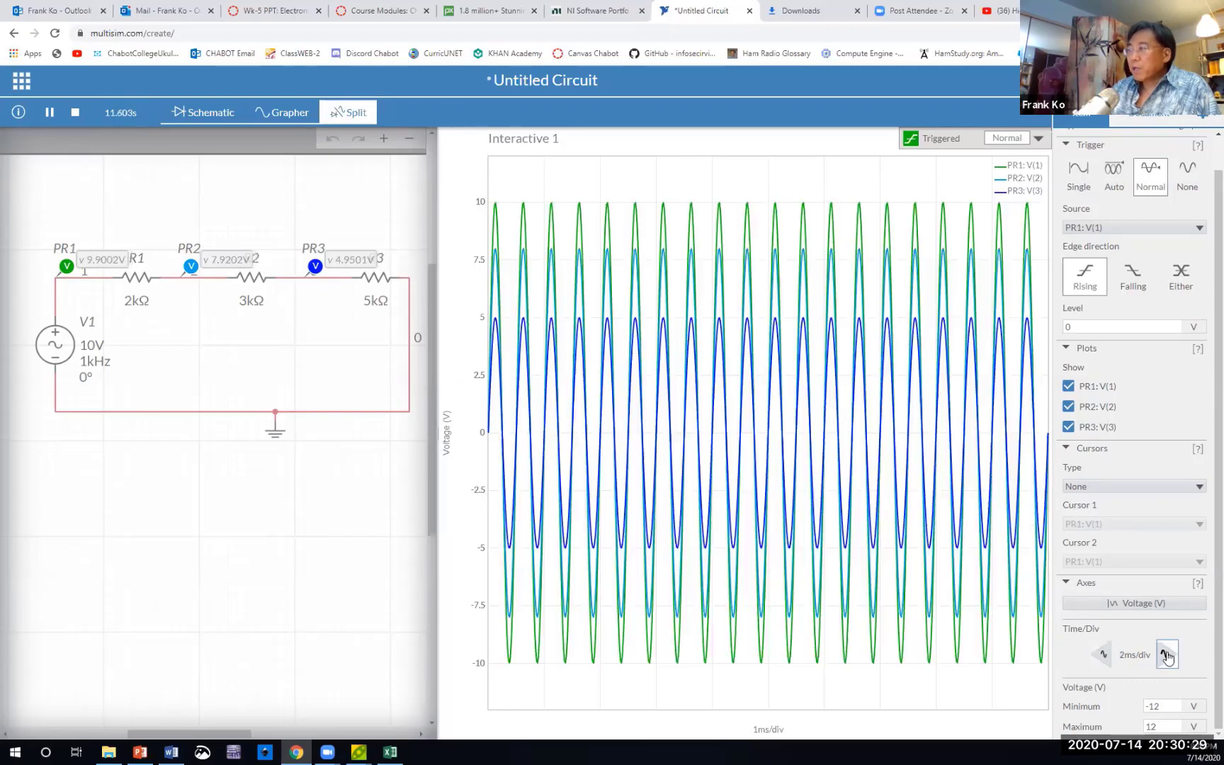
click(1168, 656)
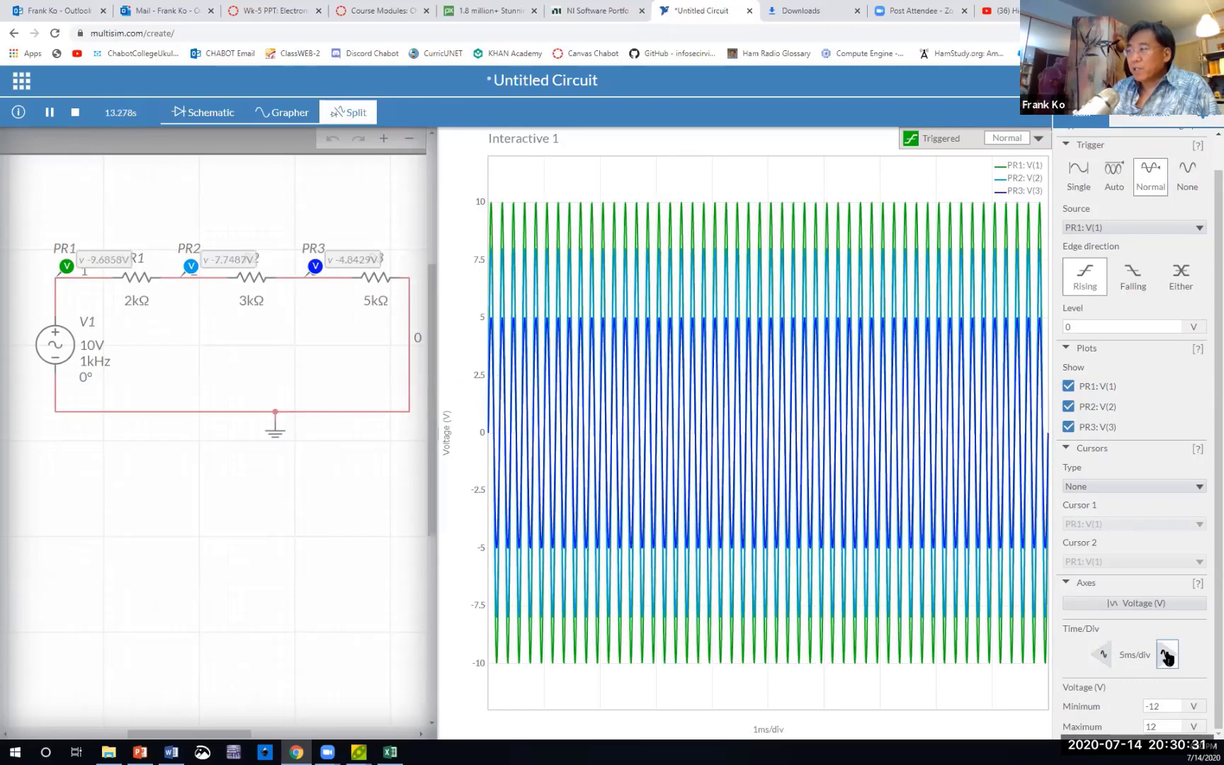
click(1102, 656)
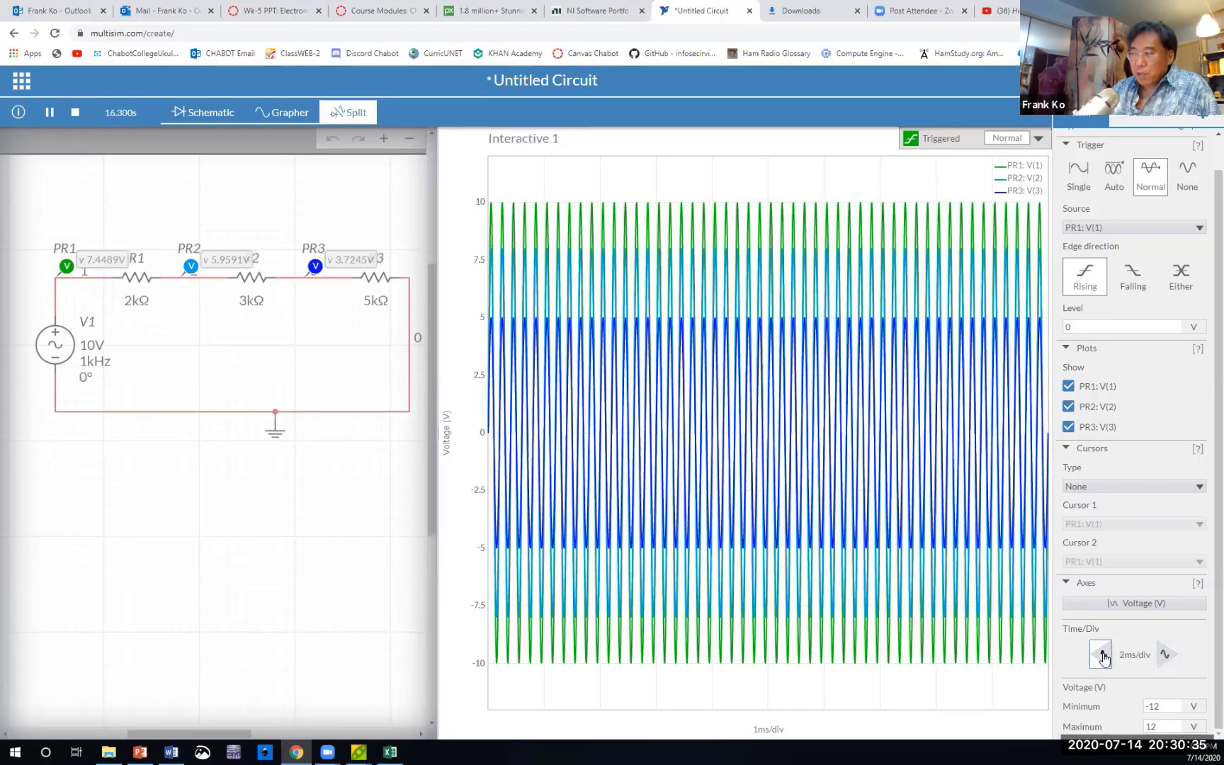
click(1102, 656)
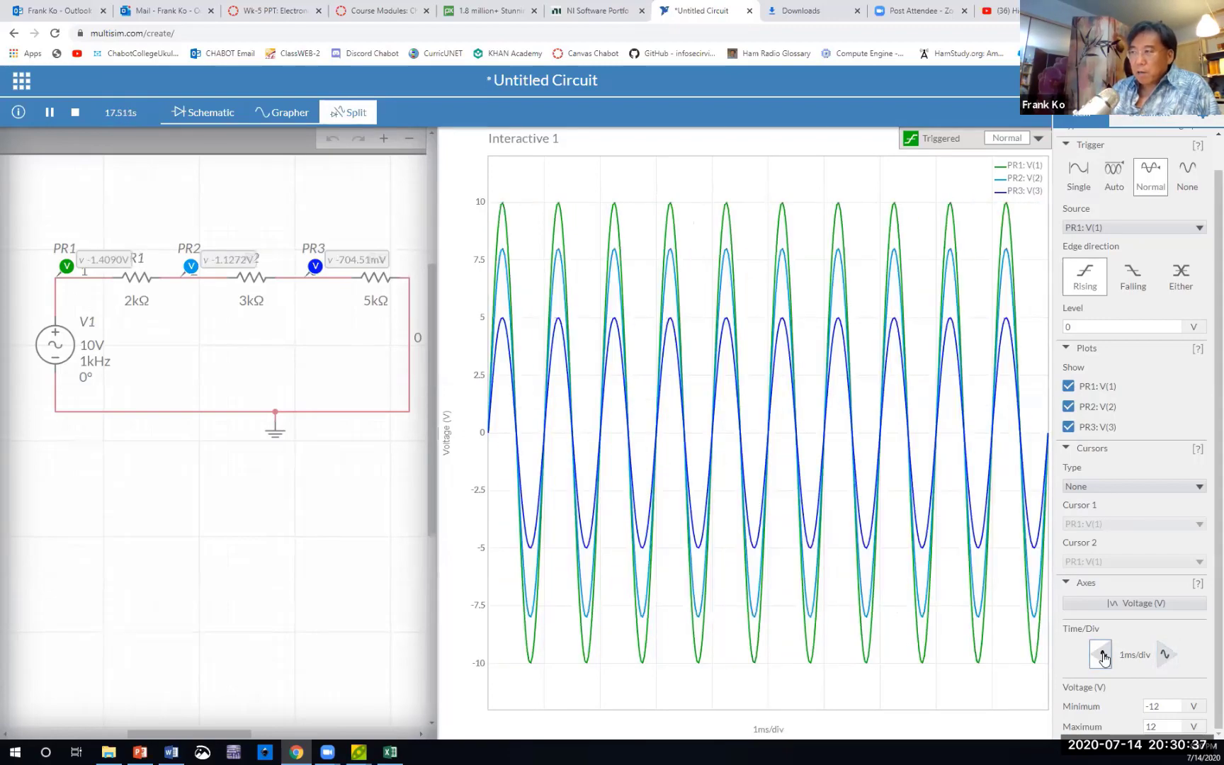
click(1102, 656)
click(1102, 656)
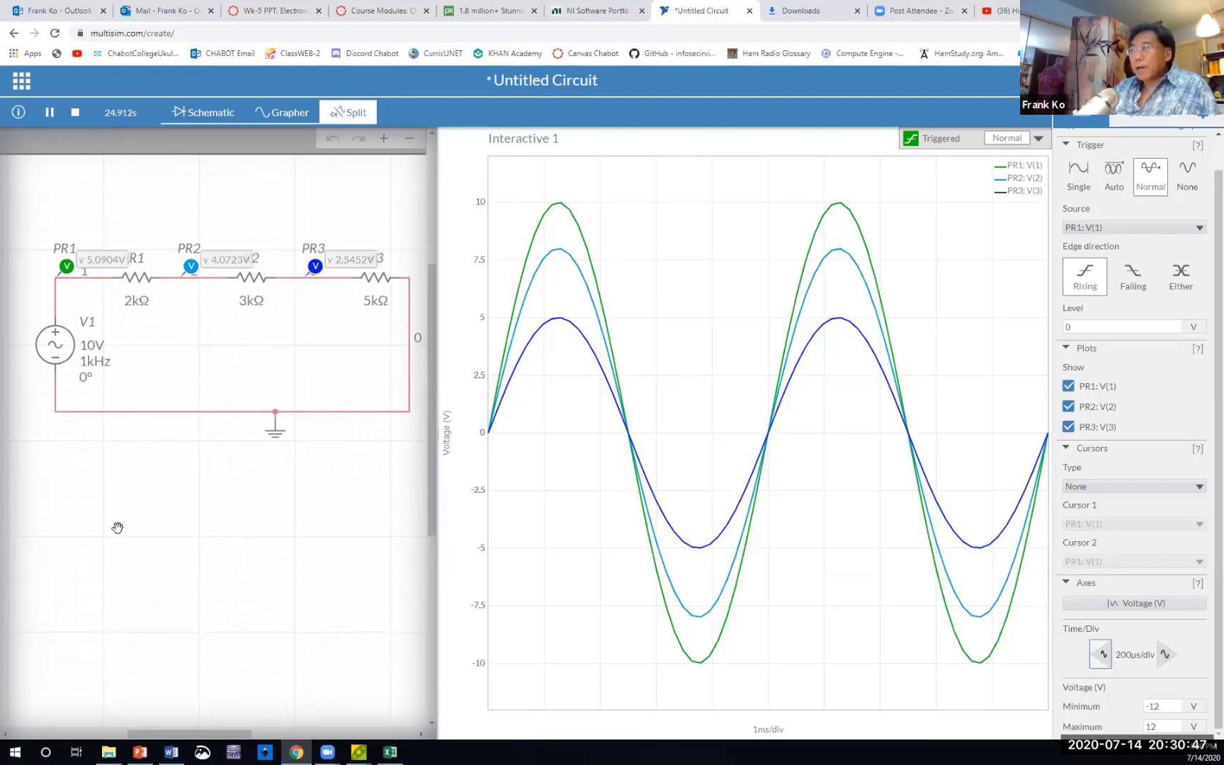
Stop the simulation and read the peak voltages of the PR1, PR2 and PR3 waveforms in the grapher.
click(76, 113)
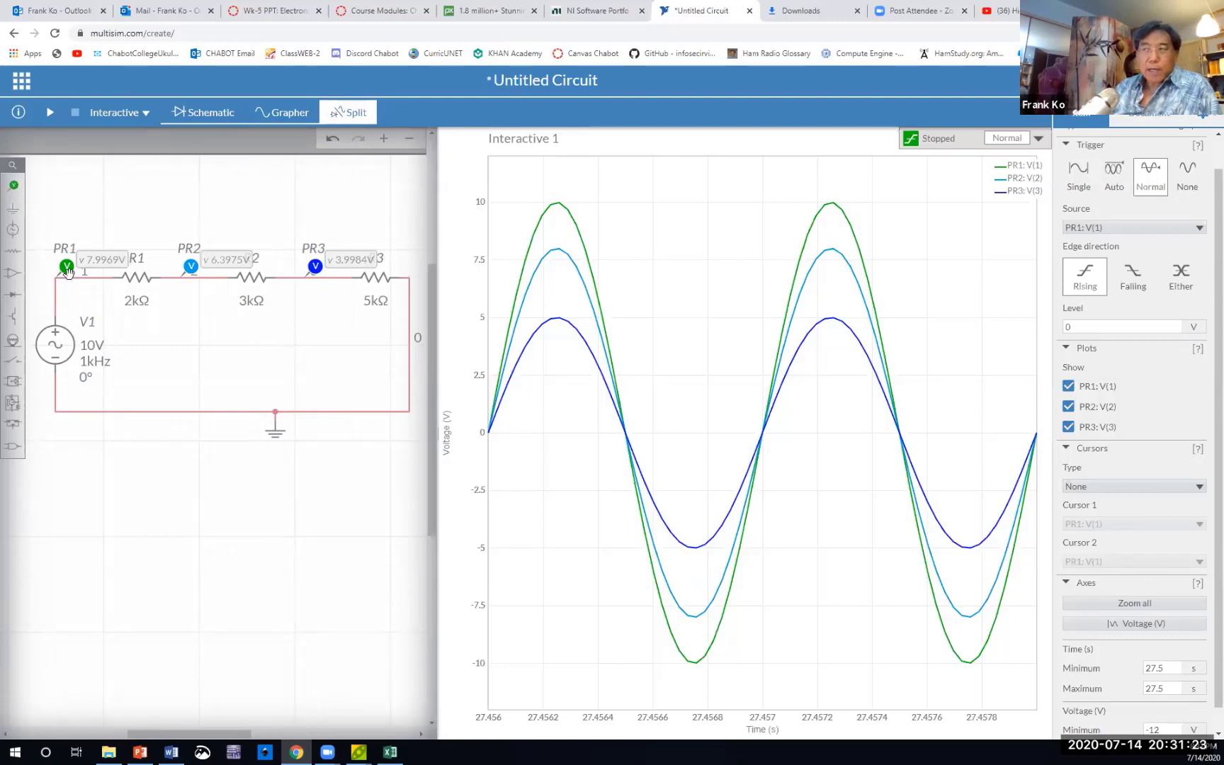
mouse_move(556, 204)
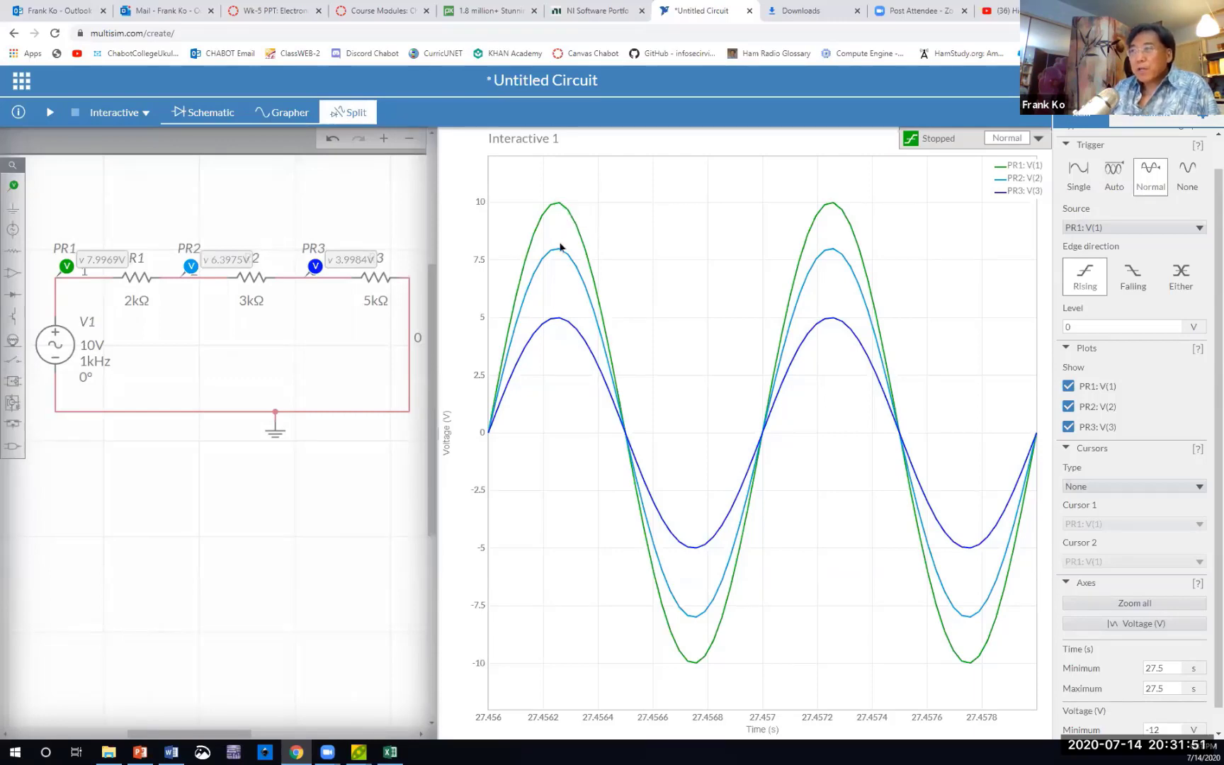
mouse_move(559, 247)
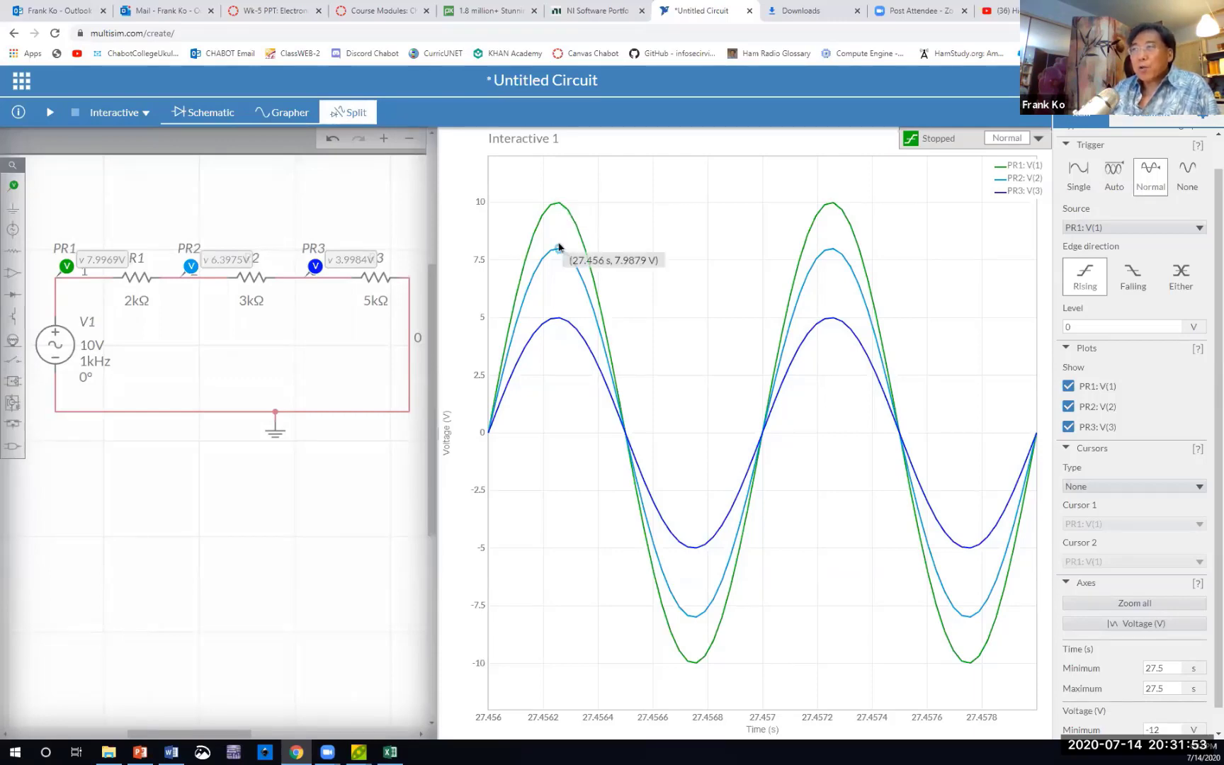
mouse_move(559, 319)
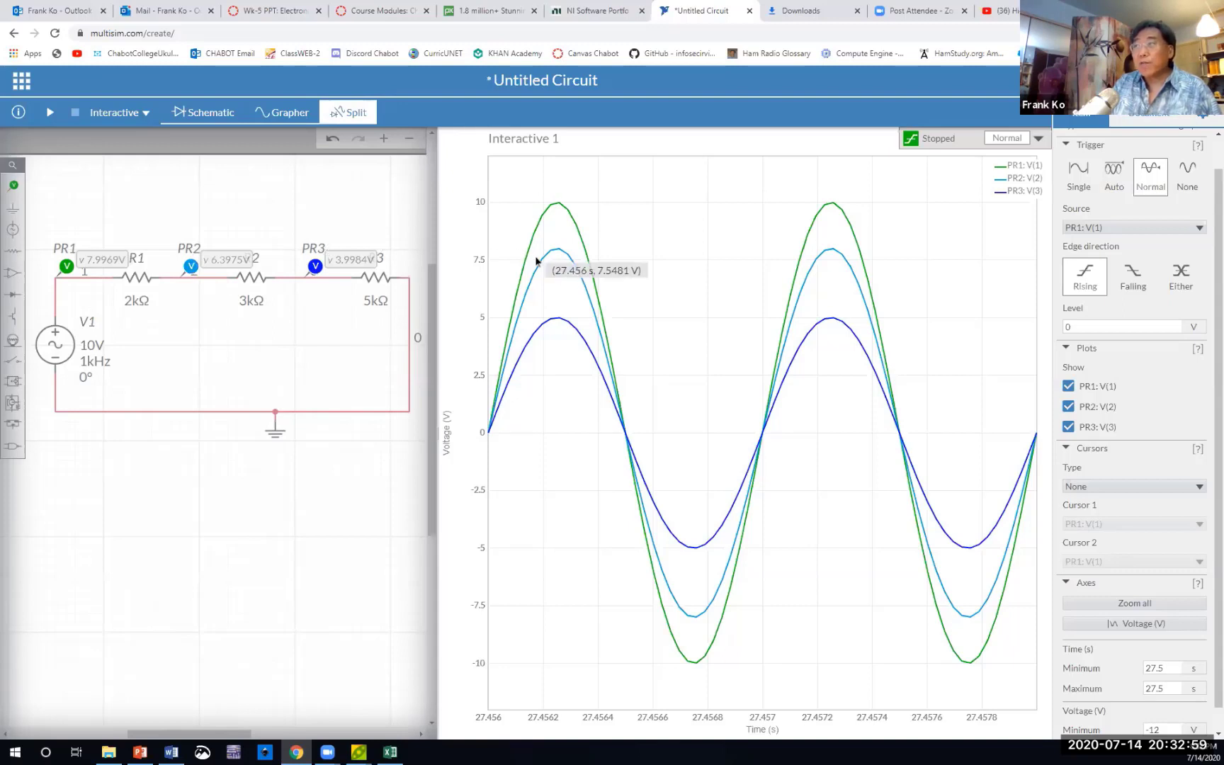
mouse_move(557, 255)
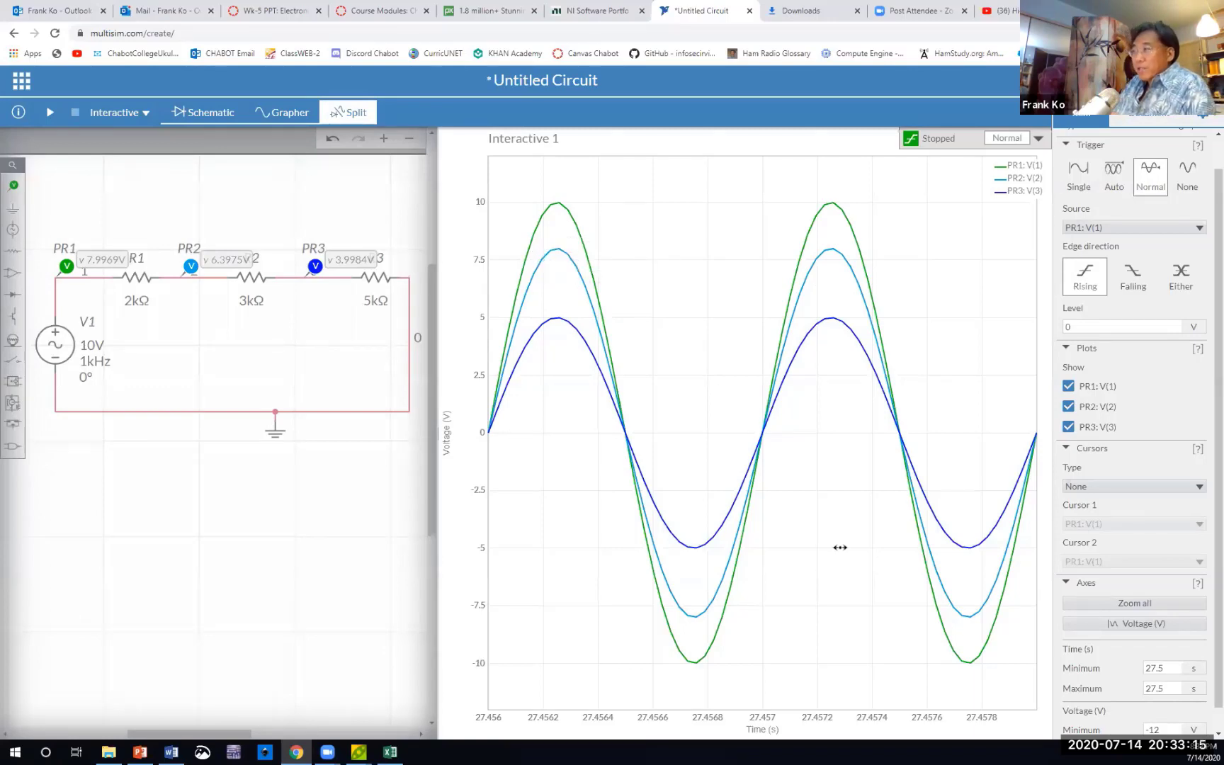
Turn on Y Axis cursors in the grapher and place cursor 1 on the PR1 waveform's peak at about 10 V.
click(1200, 488)
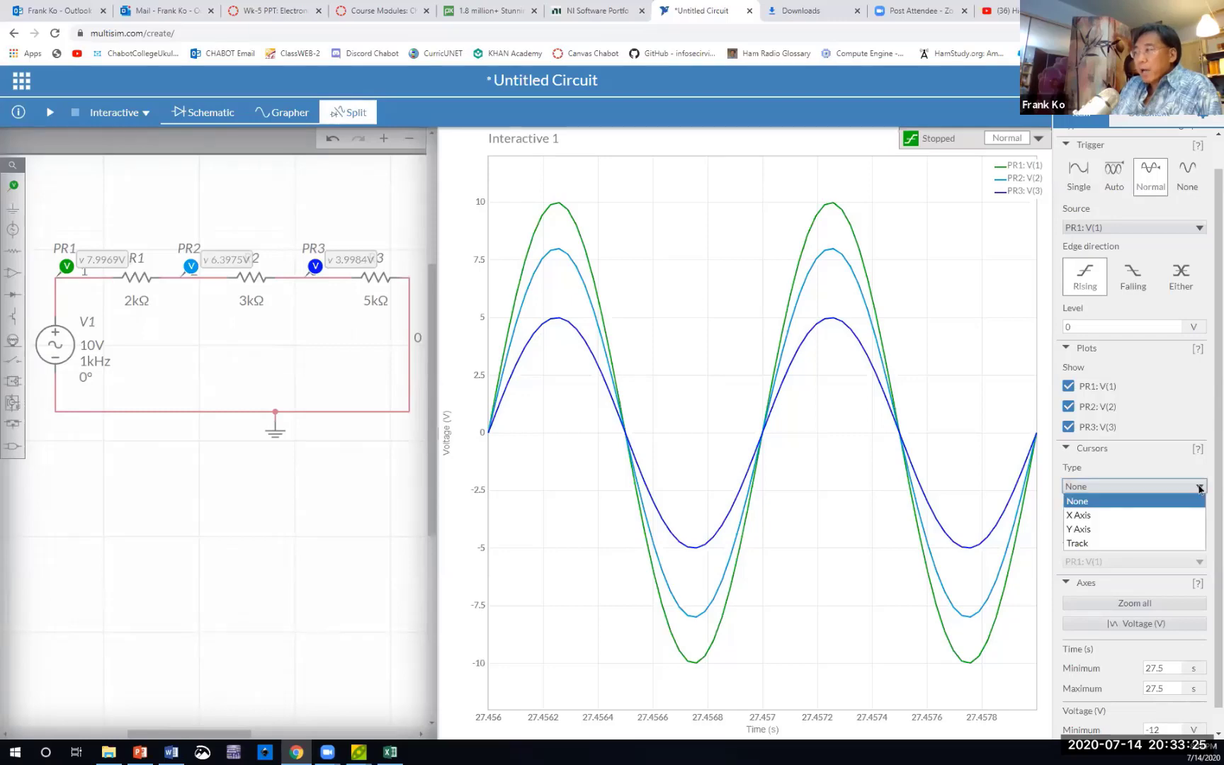
click(1172, 530)
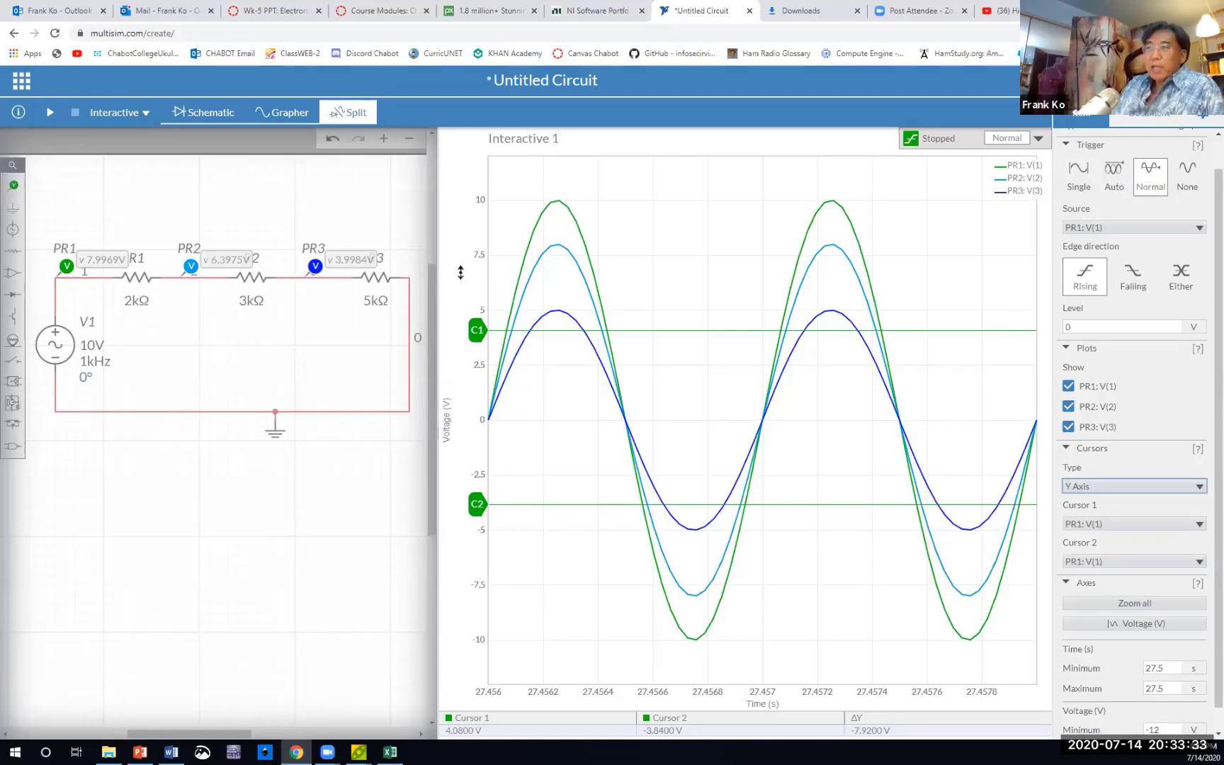
drag(478, 330, 456, 201)
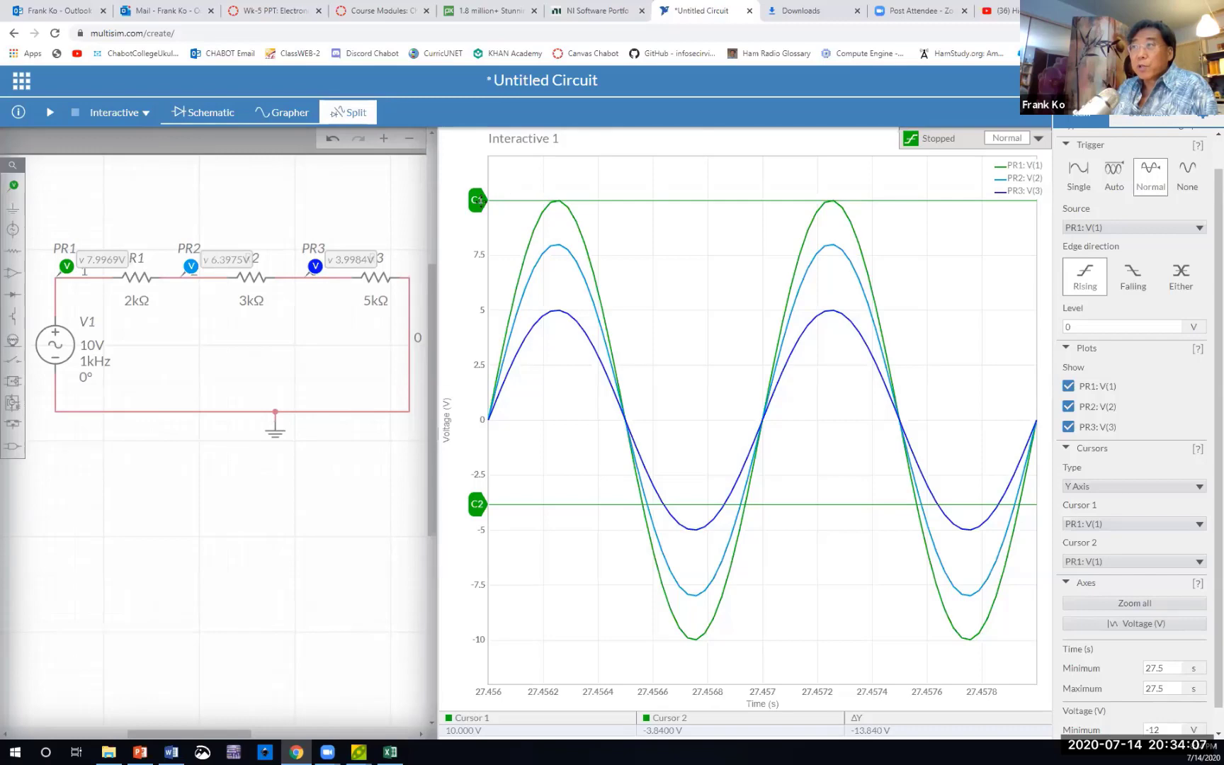
mouse_move(479, 201)
mouse_down()
mouse_move(478, 172)
mouse_move(480, 200)
mouse_up()
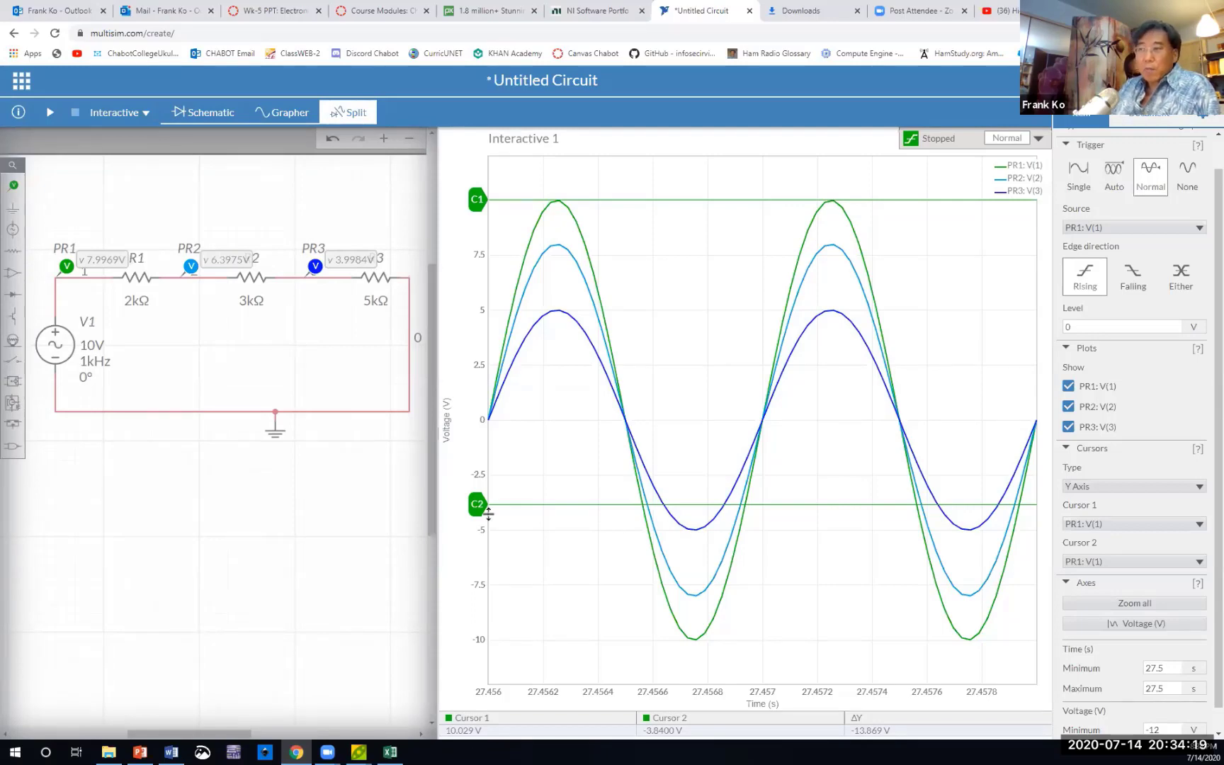
Measure the PR2 and PR3 peaks with cursor 2, and park cursors 1 and 2 above the waveforms at about 11.6 V and 11.1 V.
drag(484, 505, 477, 483)
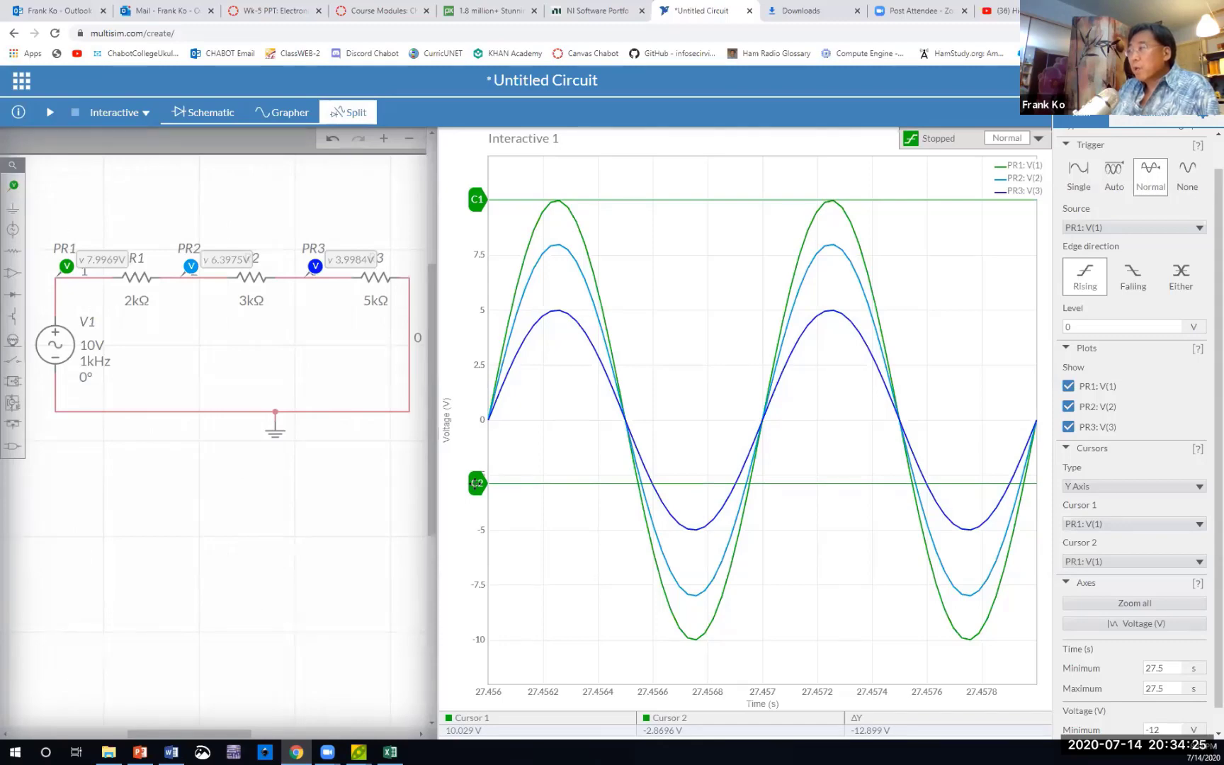
drag(476, 484, 449, 244)
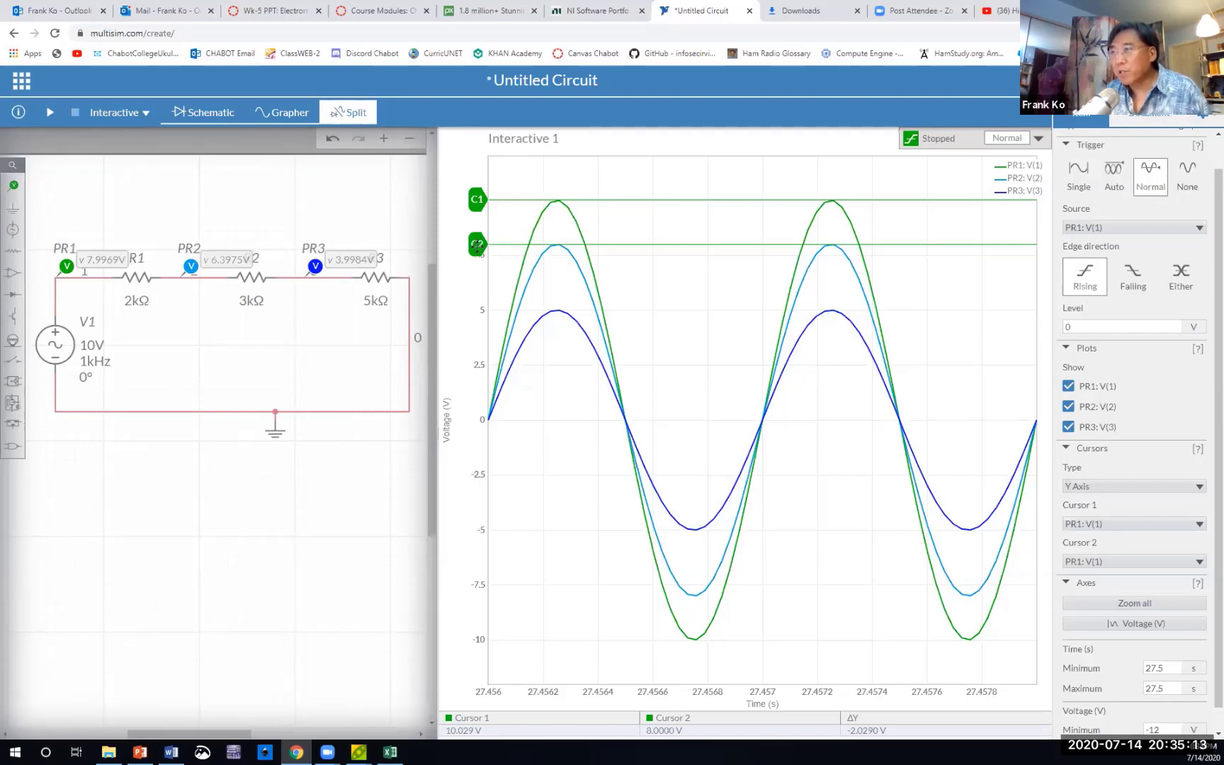
drag(476, 246, 475, 309)
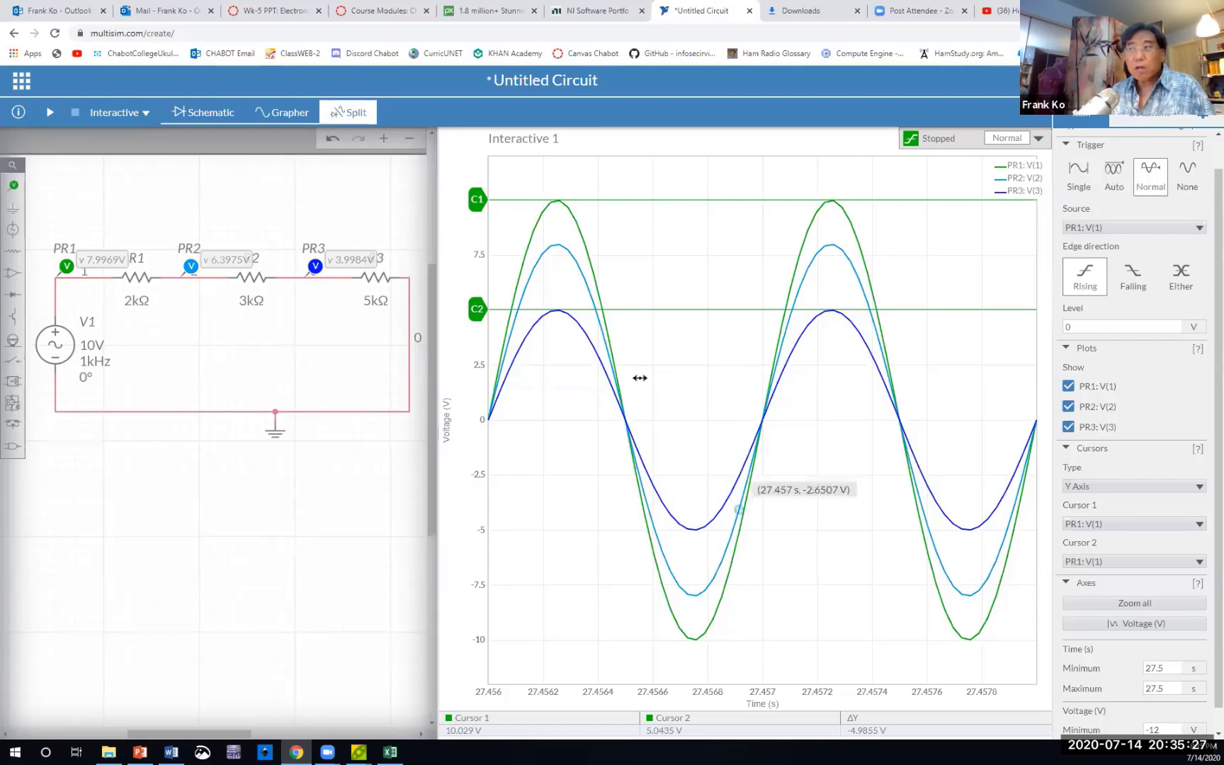
drag(478, 200, 479, 166)
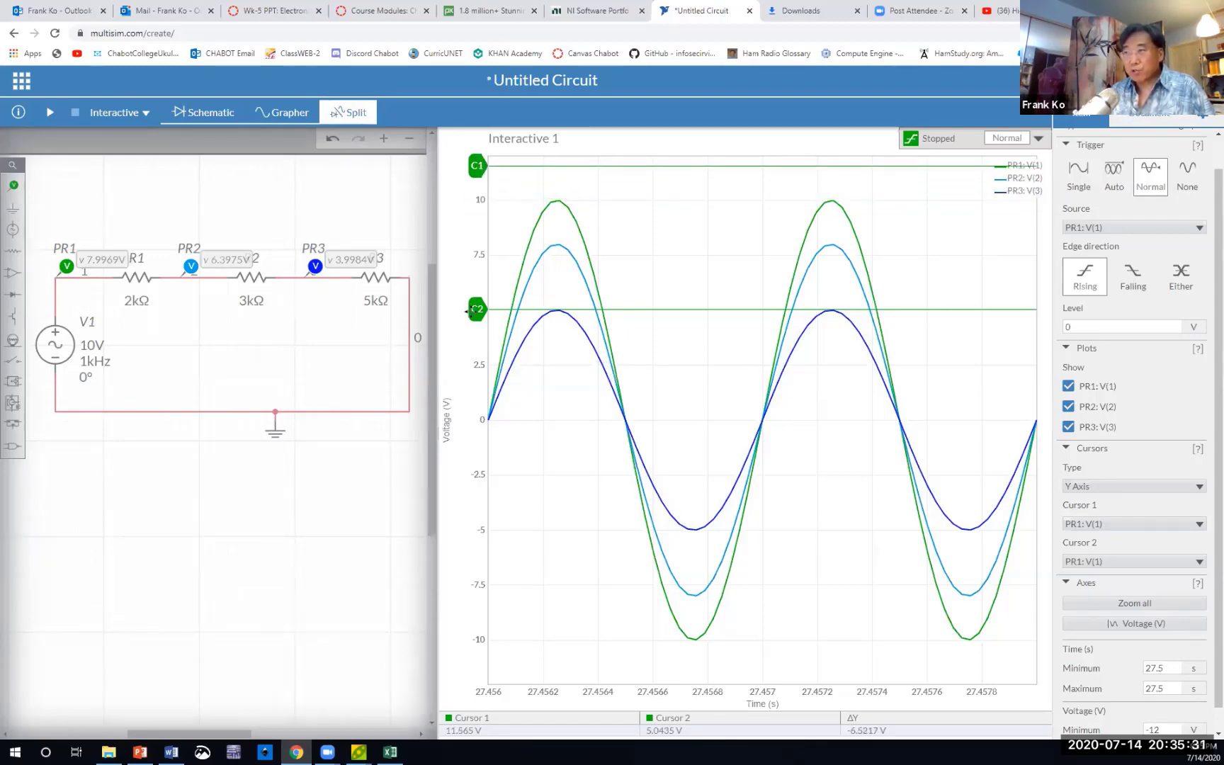
drag(467, 312, 465, 176)
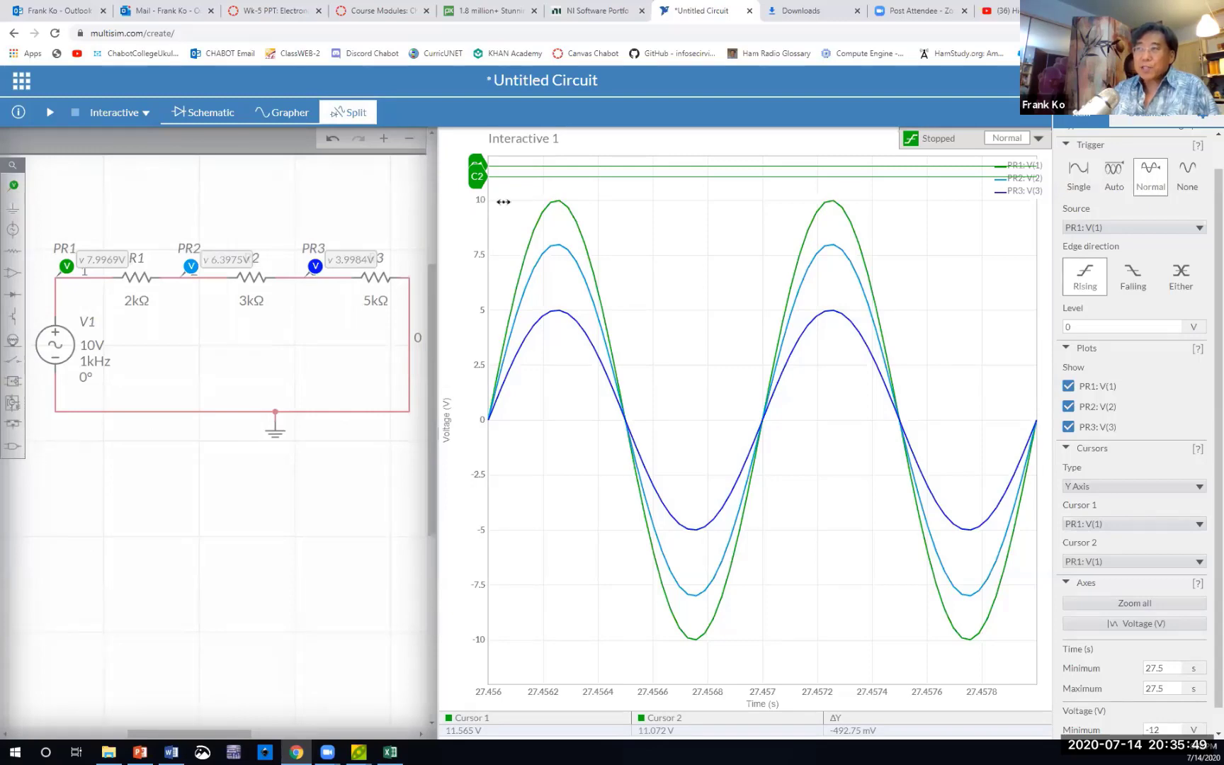
Measure the PR2 waveform's peak by placing cursor 2 on it at 8 V, and examine the troughs and zero crossings.
mouse_move(560, 203)
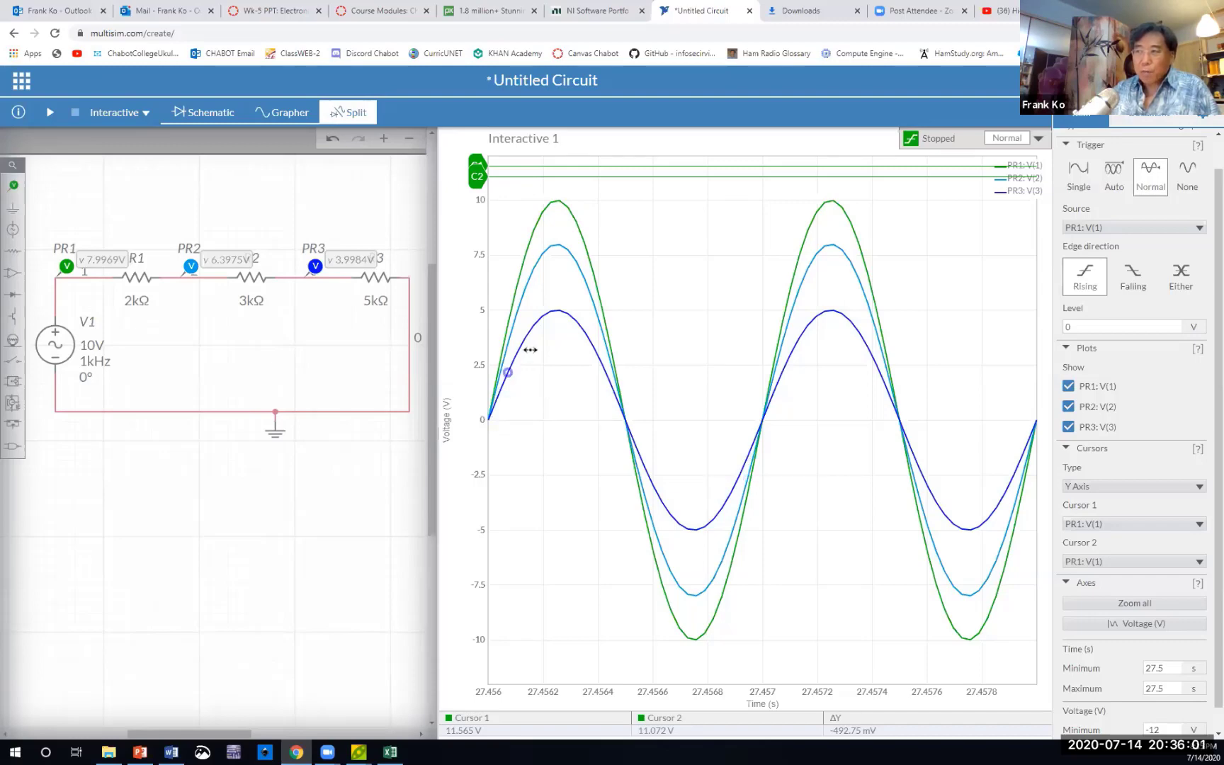
mouse_move(557, 315)
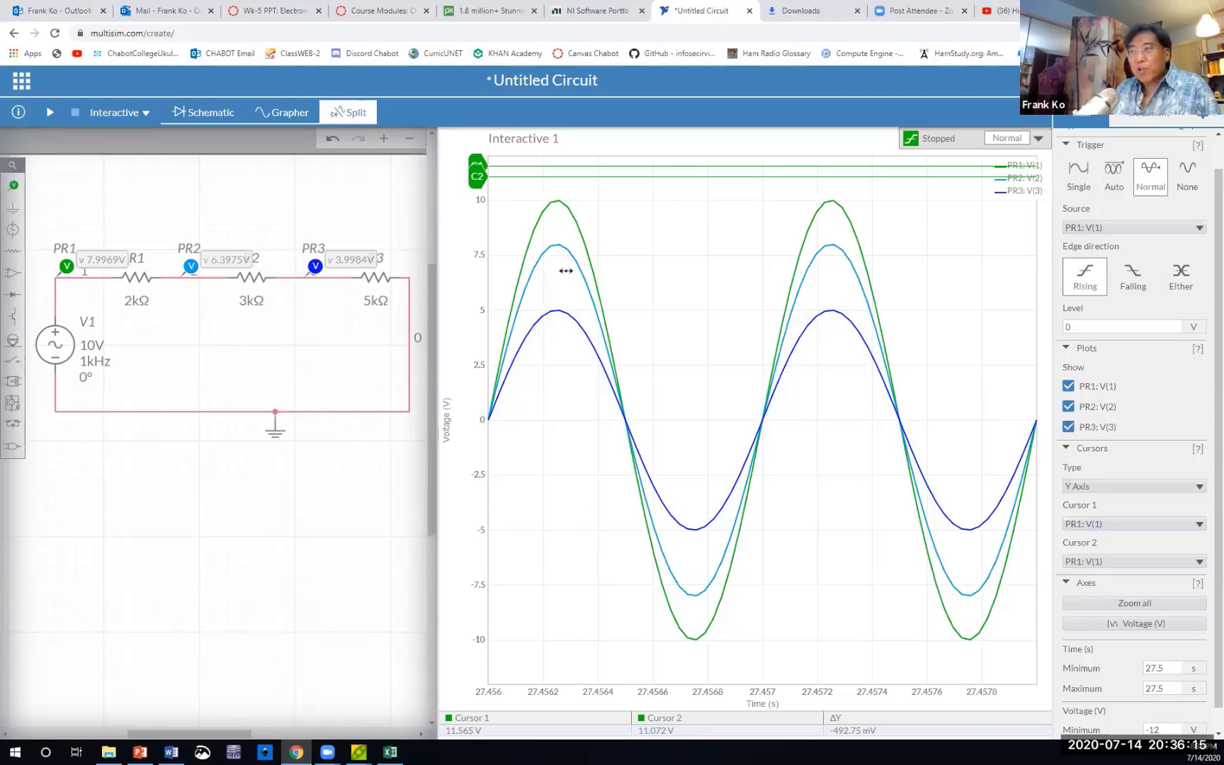
mouse_move(478, 182)
mouse_down()
mouse_move(456, 253)
mouse_move(452, 199)
mouse_move(450, 236)
mouse_move(474, 244)
mouse_up()
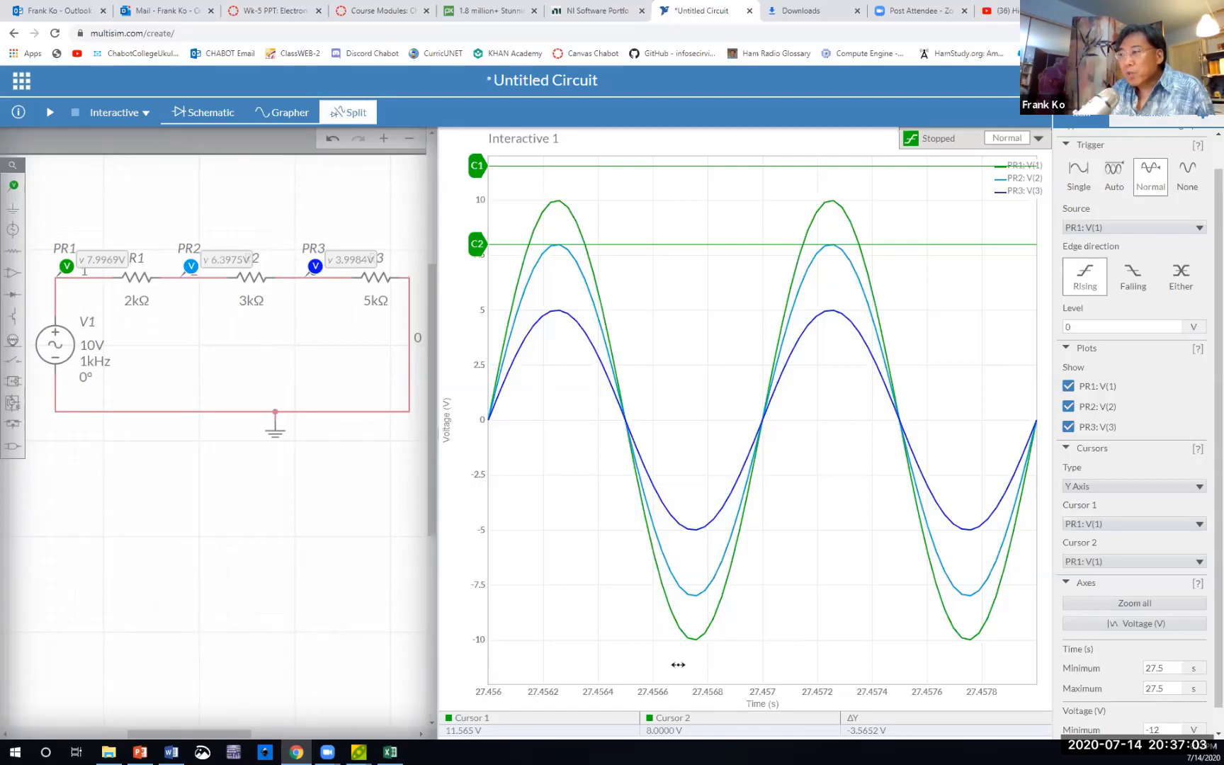
drag(659, 664, 755, 575)
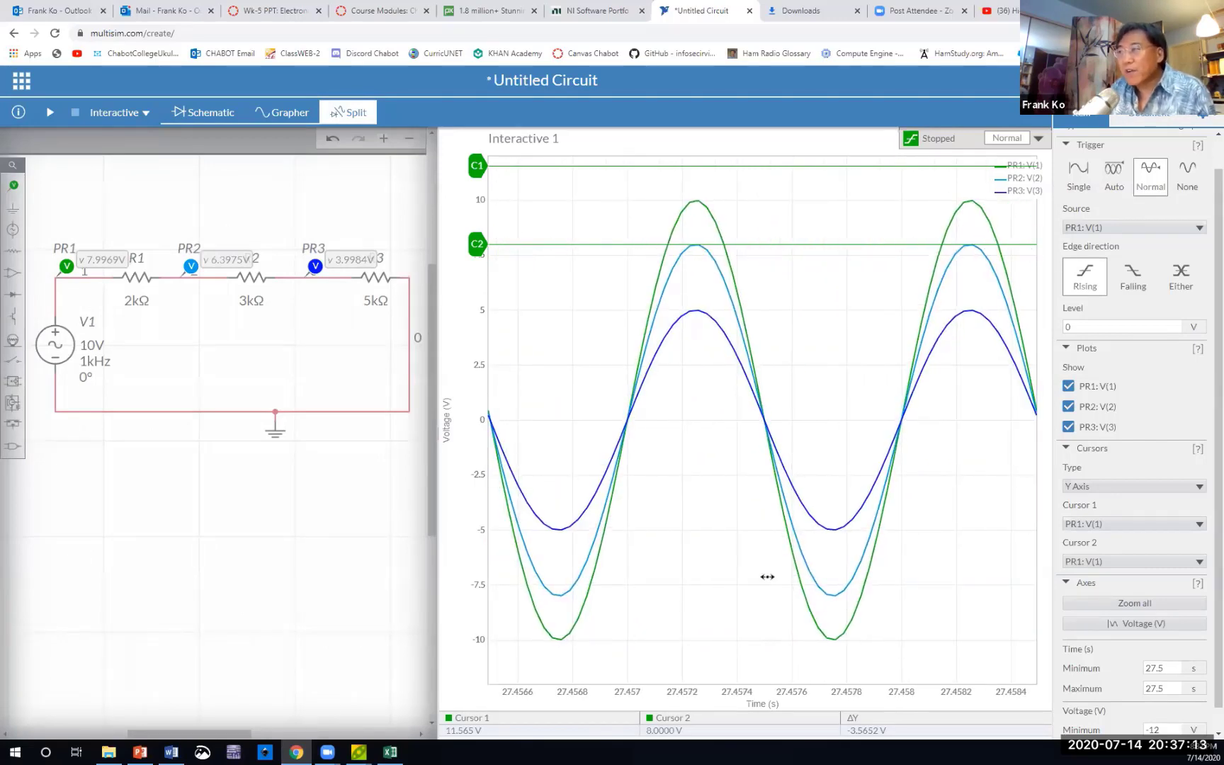
mouse_move(628, 424)
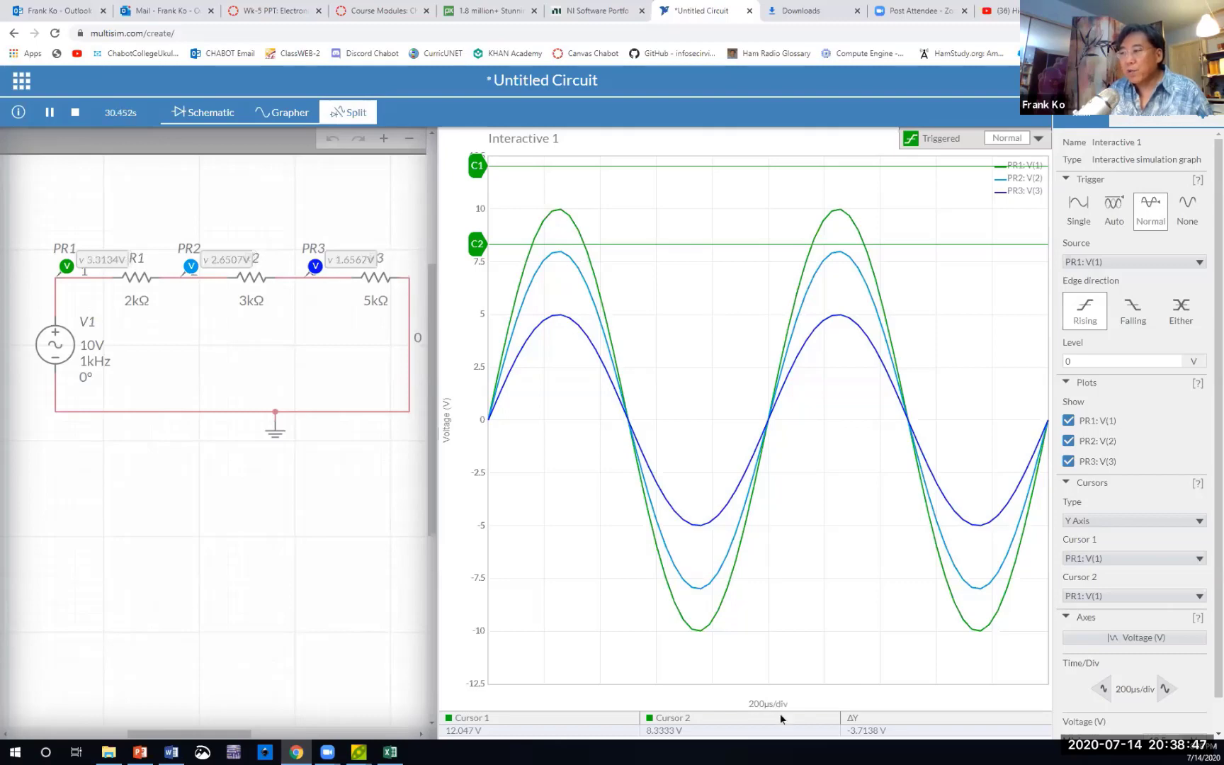
Pause and resume the interactive simulation, and examine where the three waveforms cross zero.
click(50, 114)
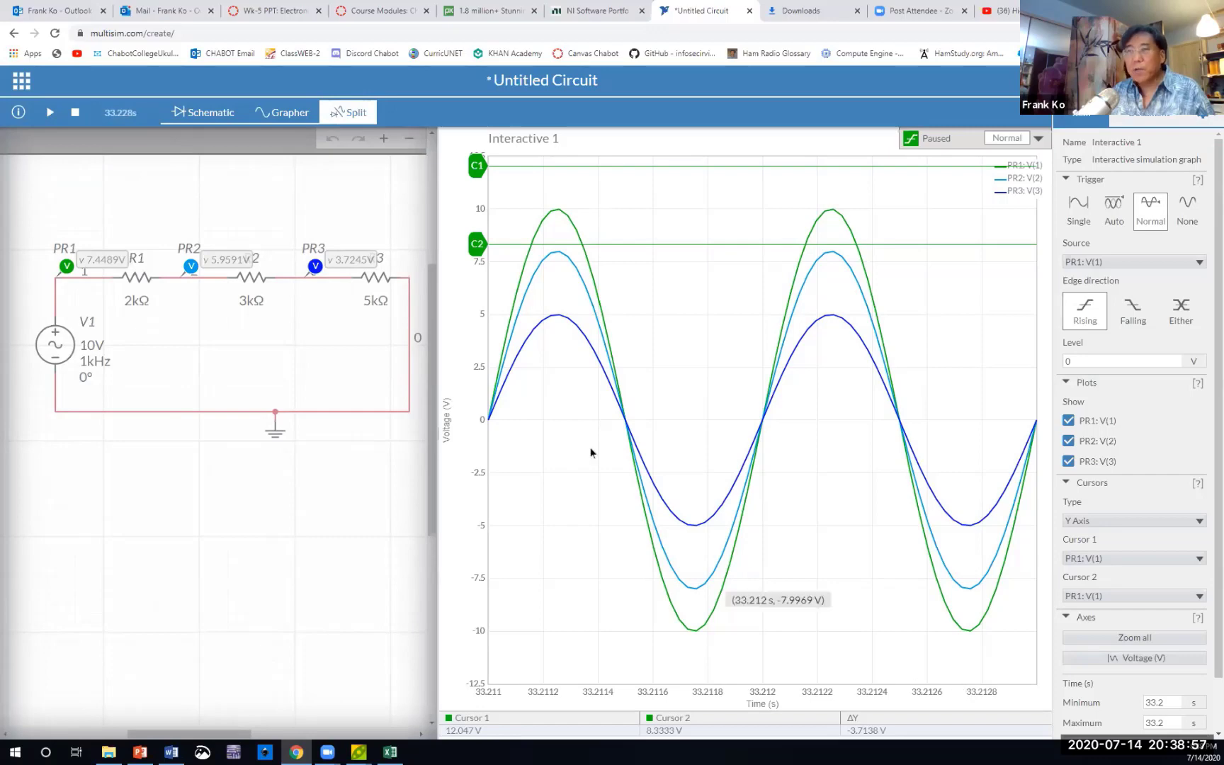
click(51, 112)
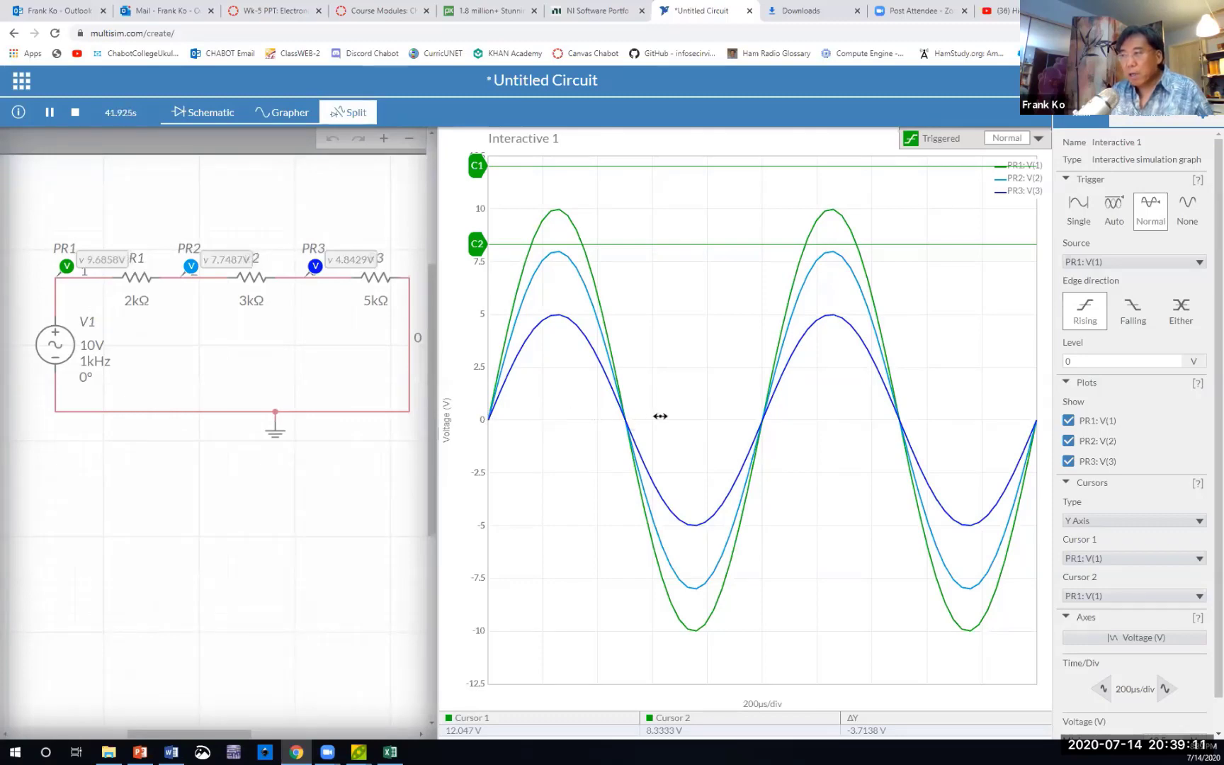
mouse_move(761, 424)
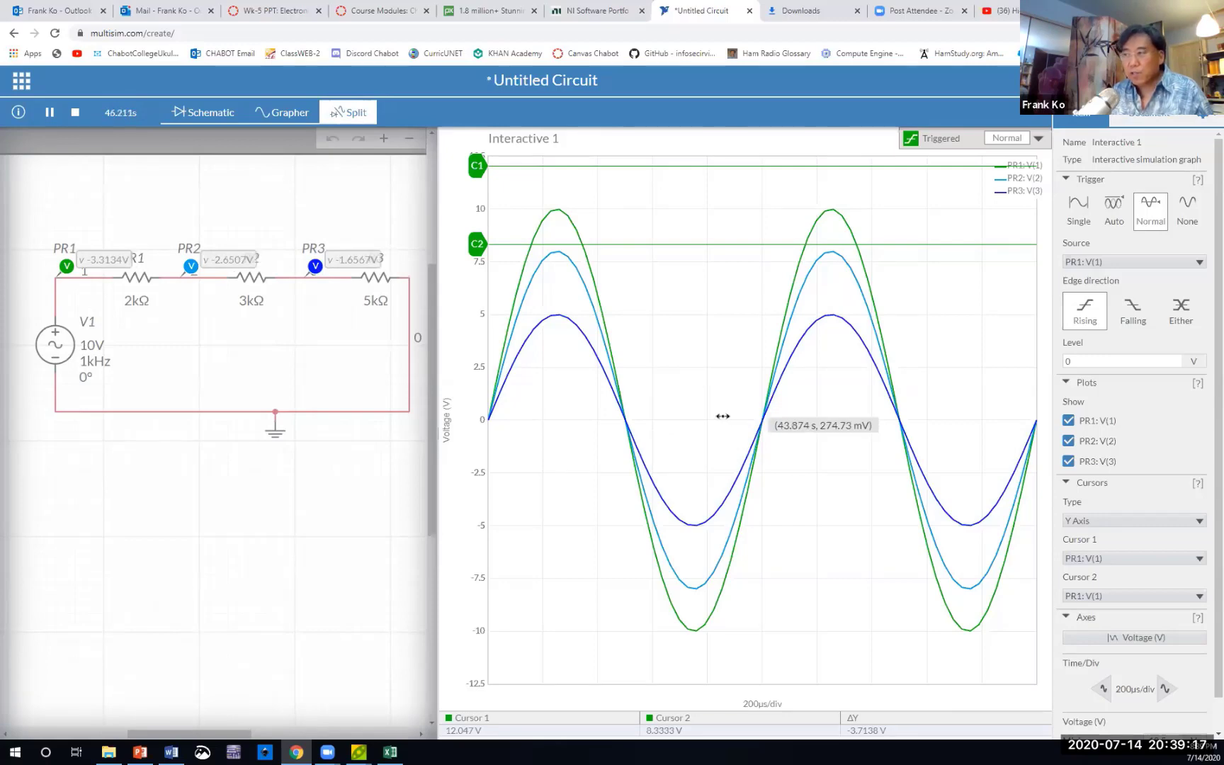
mouse_move(489, 422)
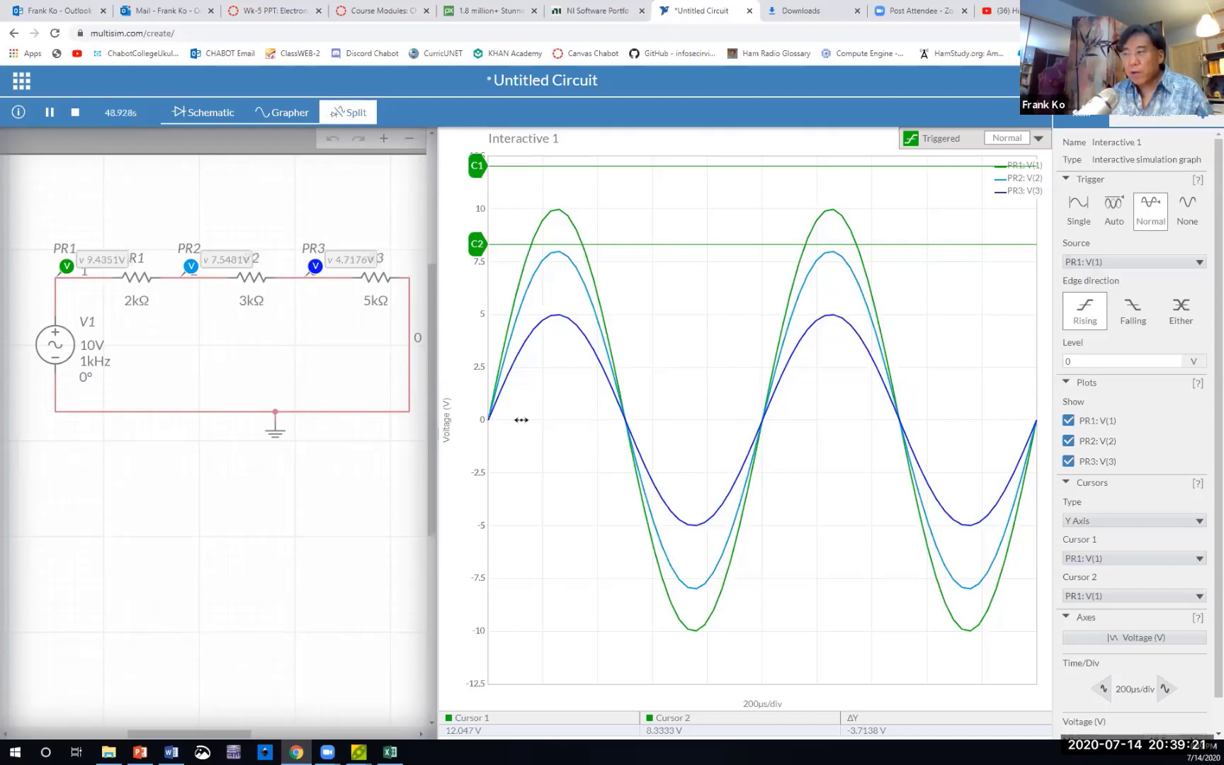
mouse_move(762, 422)
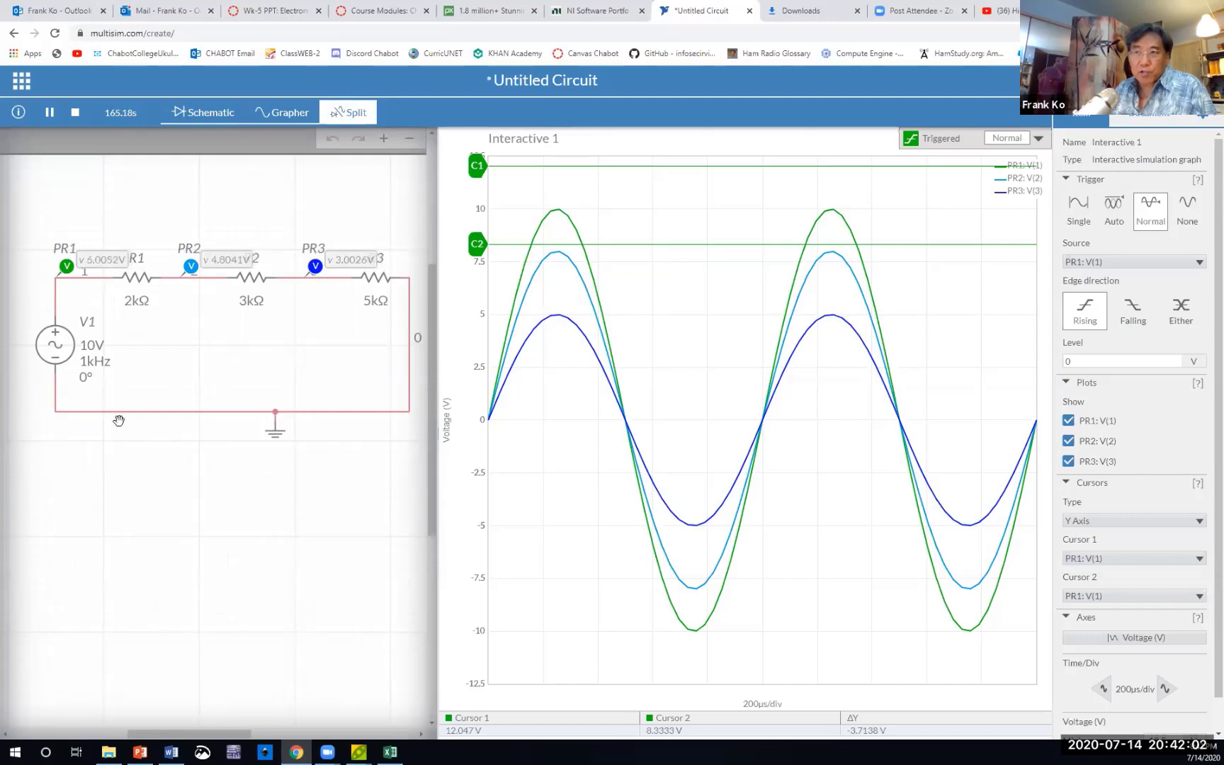
Stop and restart the interactive simulation, and show the grapher's cursor settings.
click(75, 112)
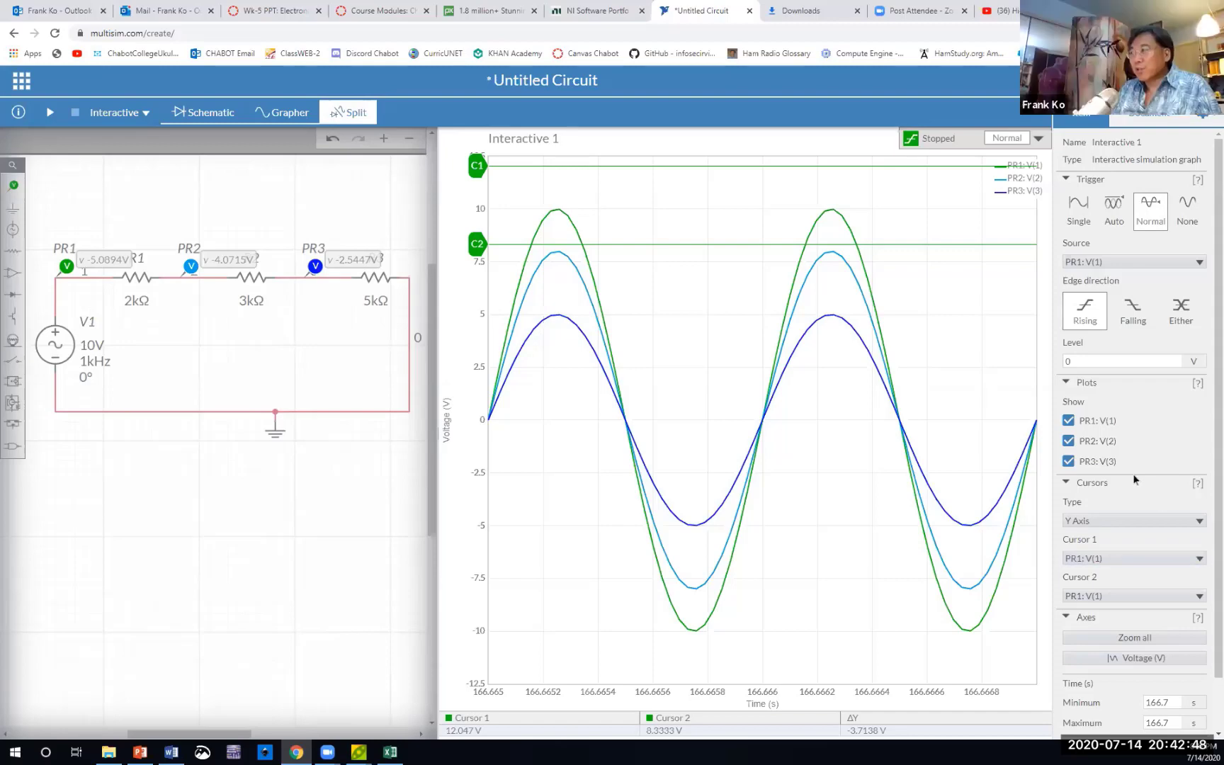
click(1066, 483)
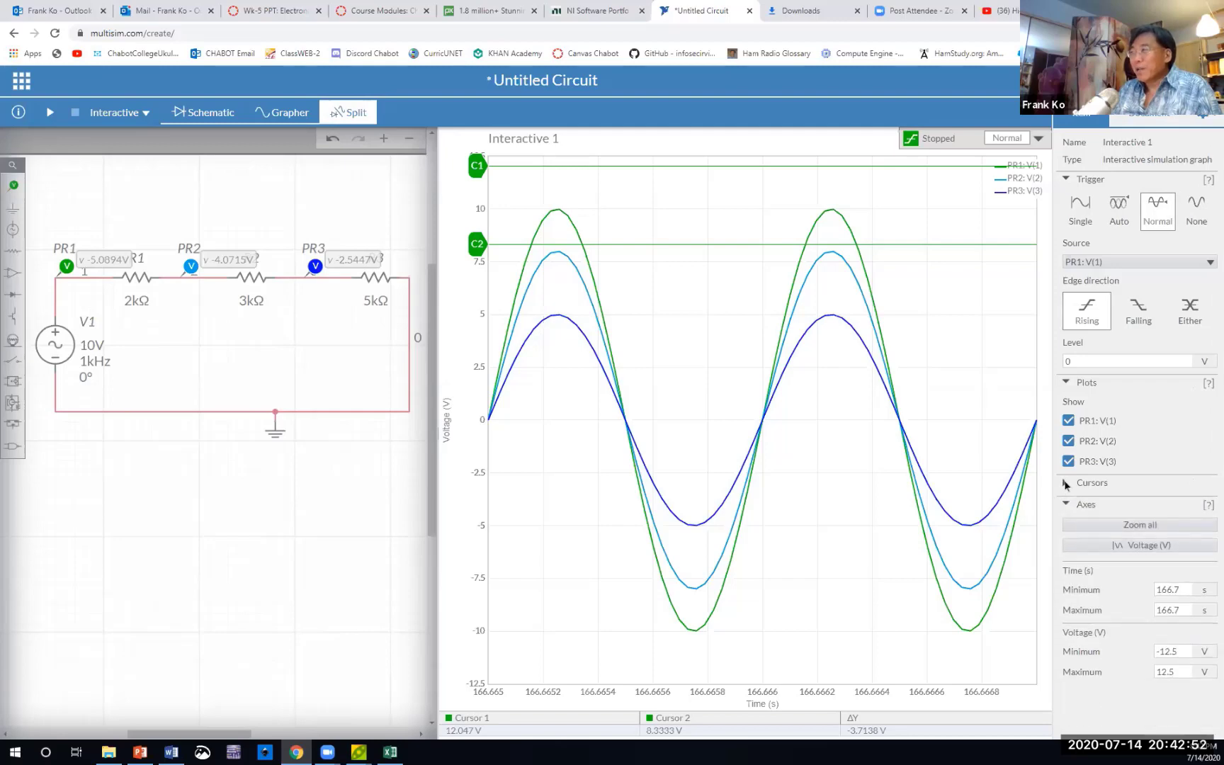
click(1066, 483)
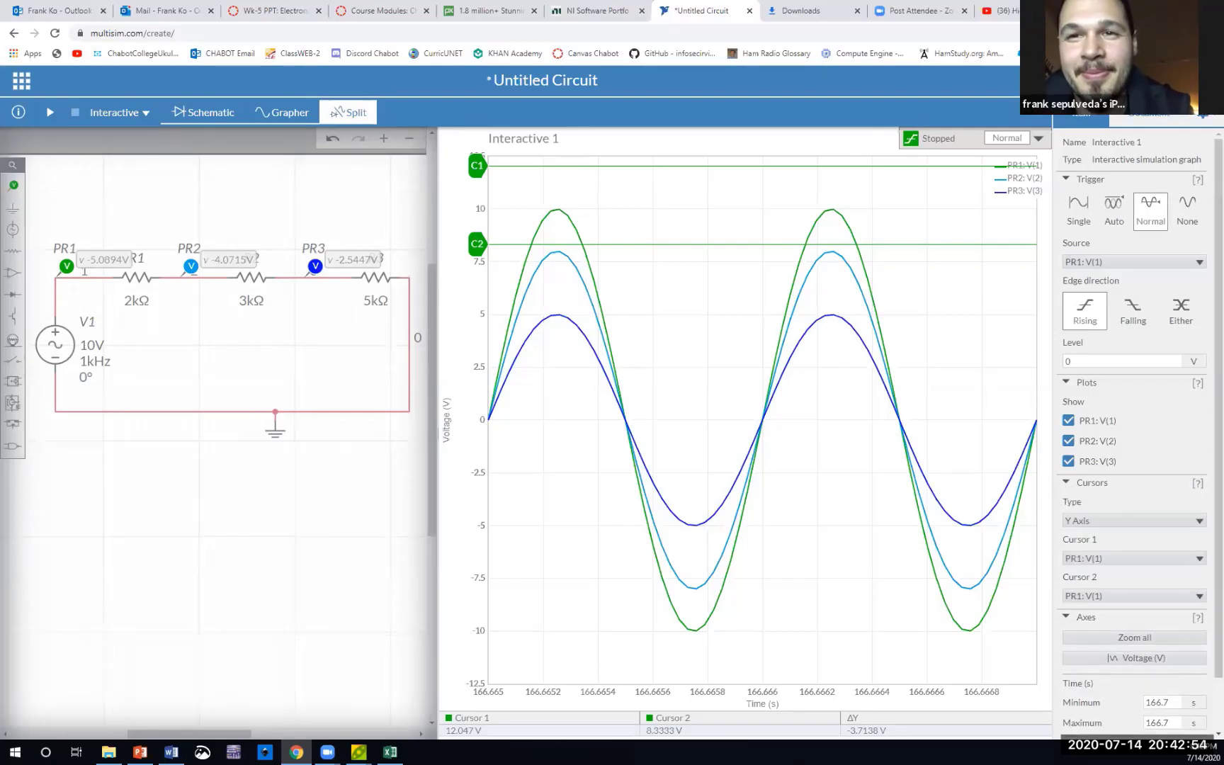
click(50, 114)
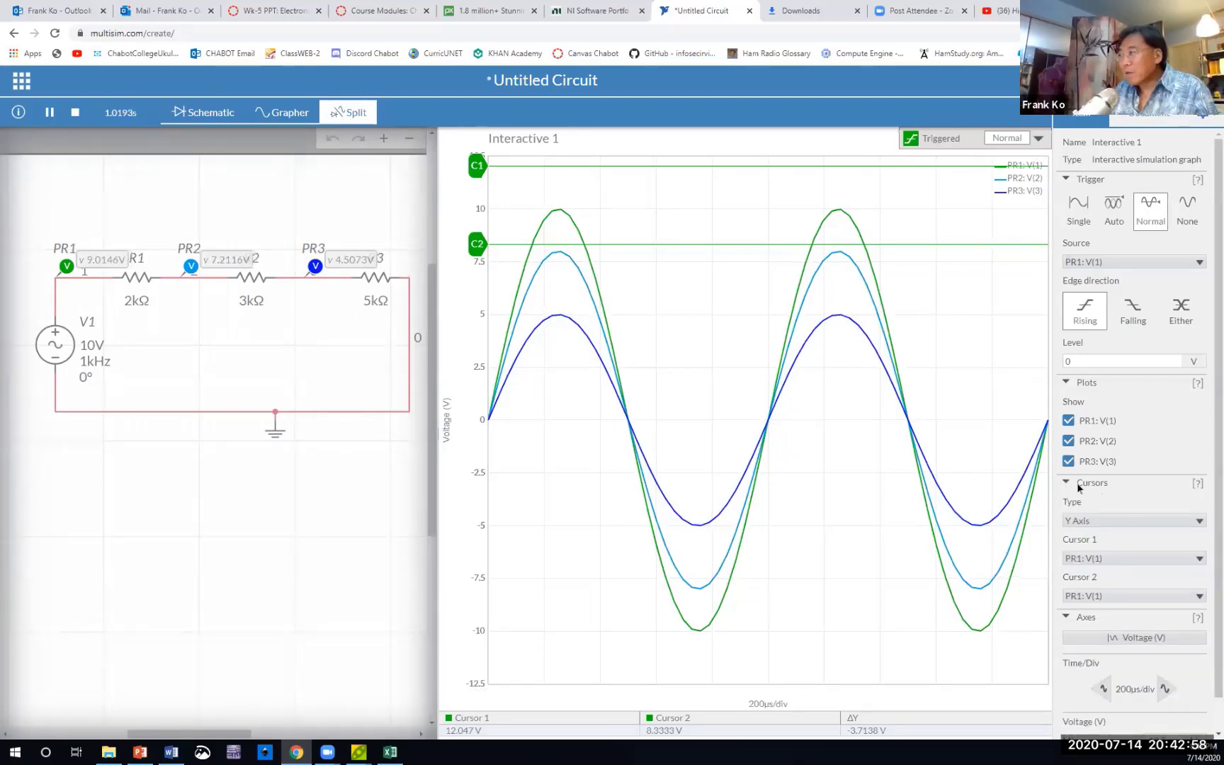
click(1068, 483)
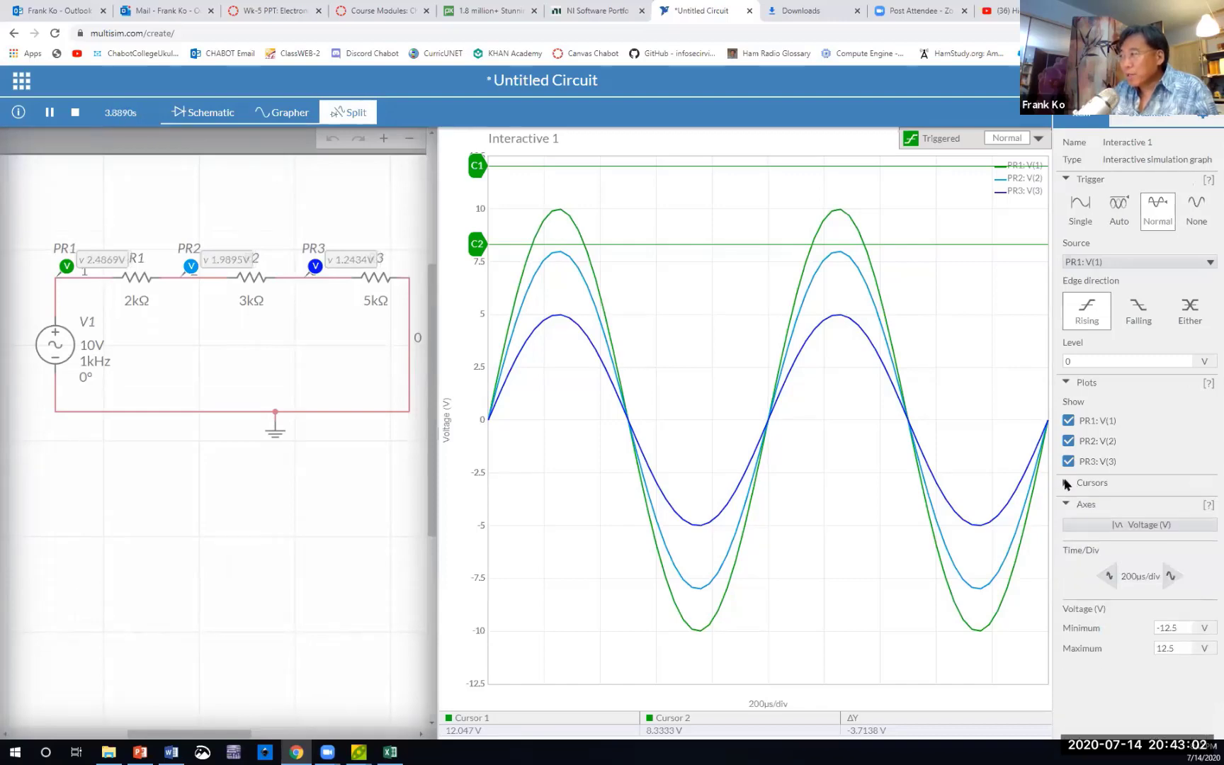
click(1068, 484)
click(1068, 484)
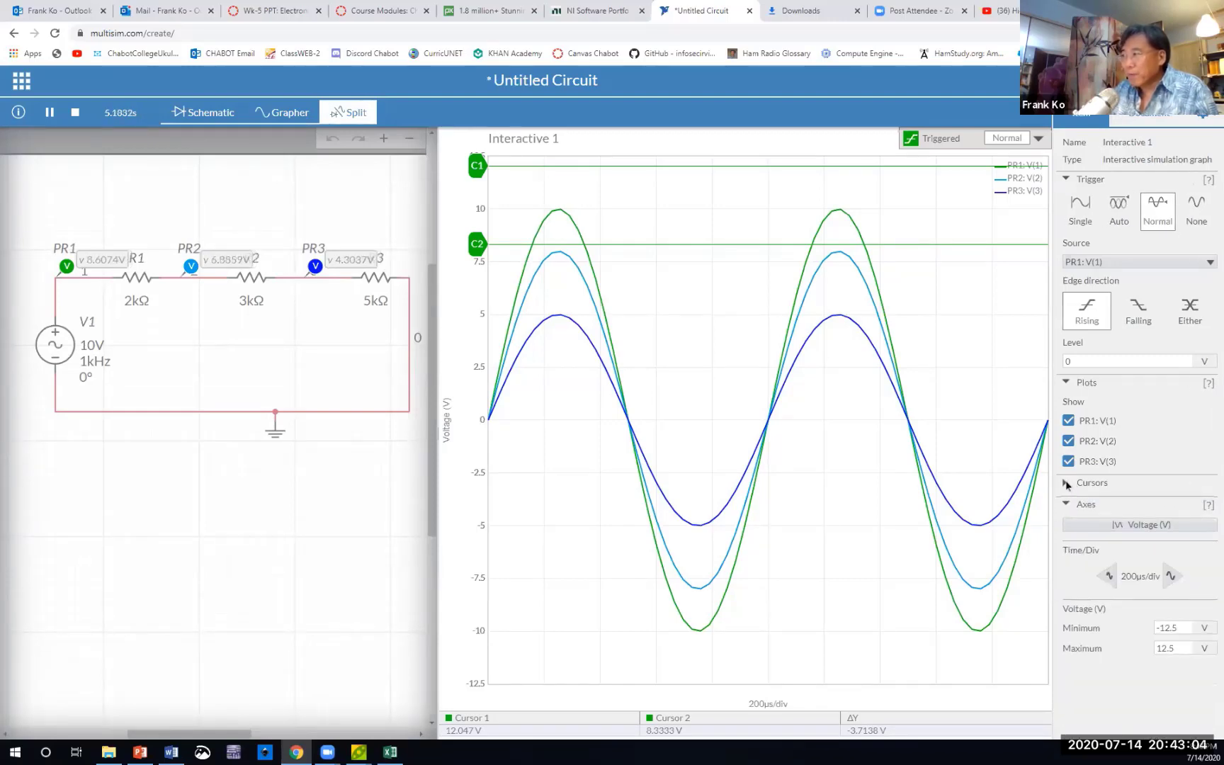
click(1067, 484)
click(1067, 483)
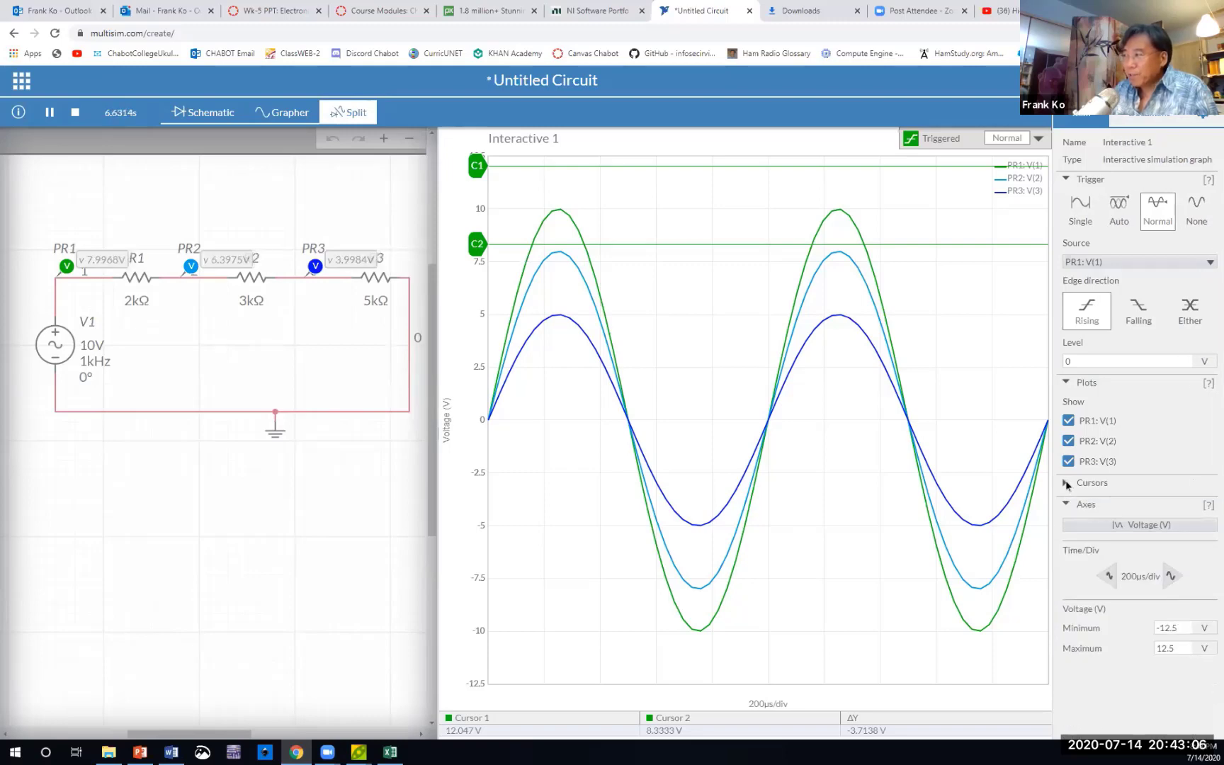
click(1068, 484)
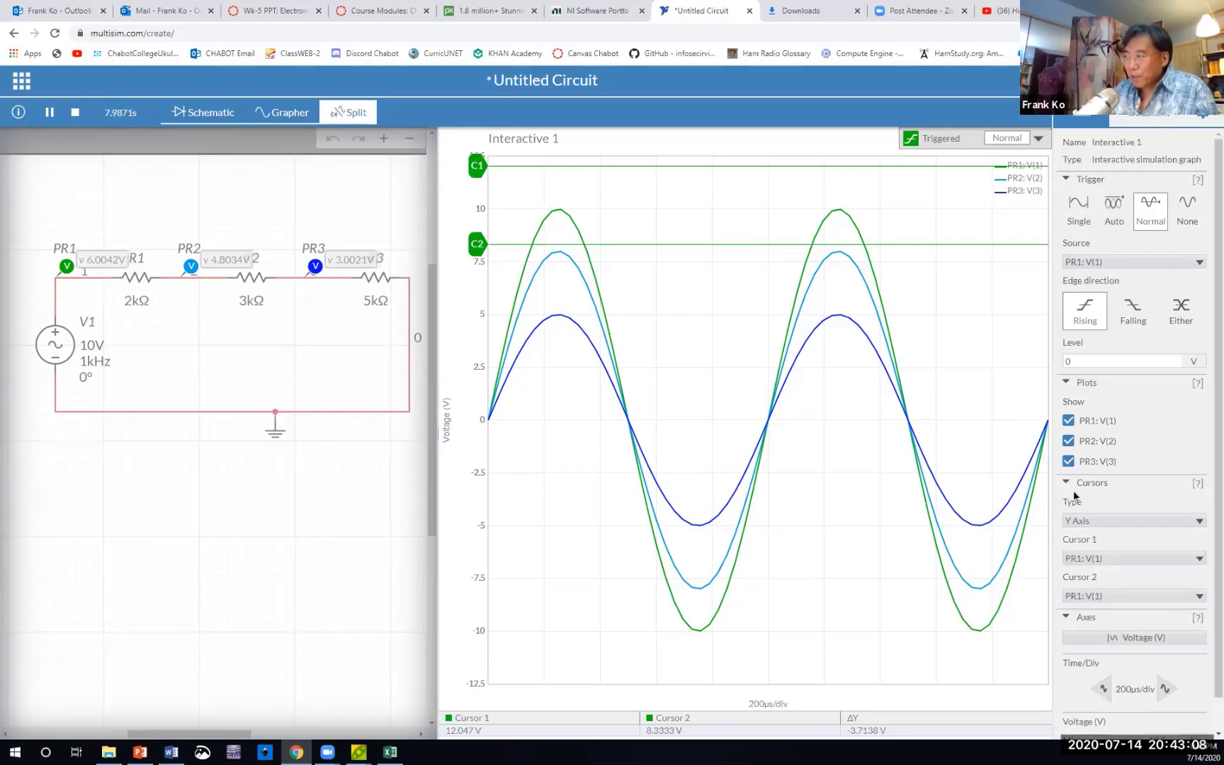
Try the X Axis and Track cursor types in the grapher, and return to Y Axis cursors.
click(1196, 523)
click(1196, 524)
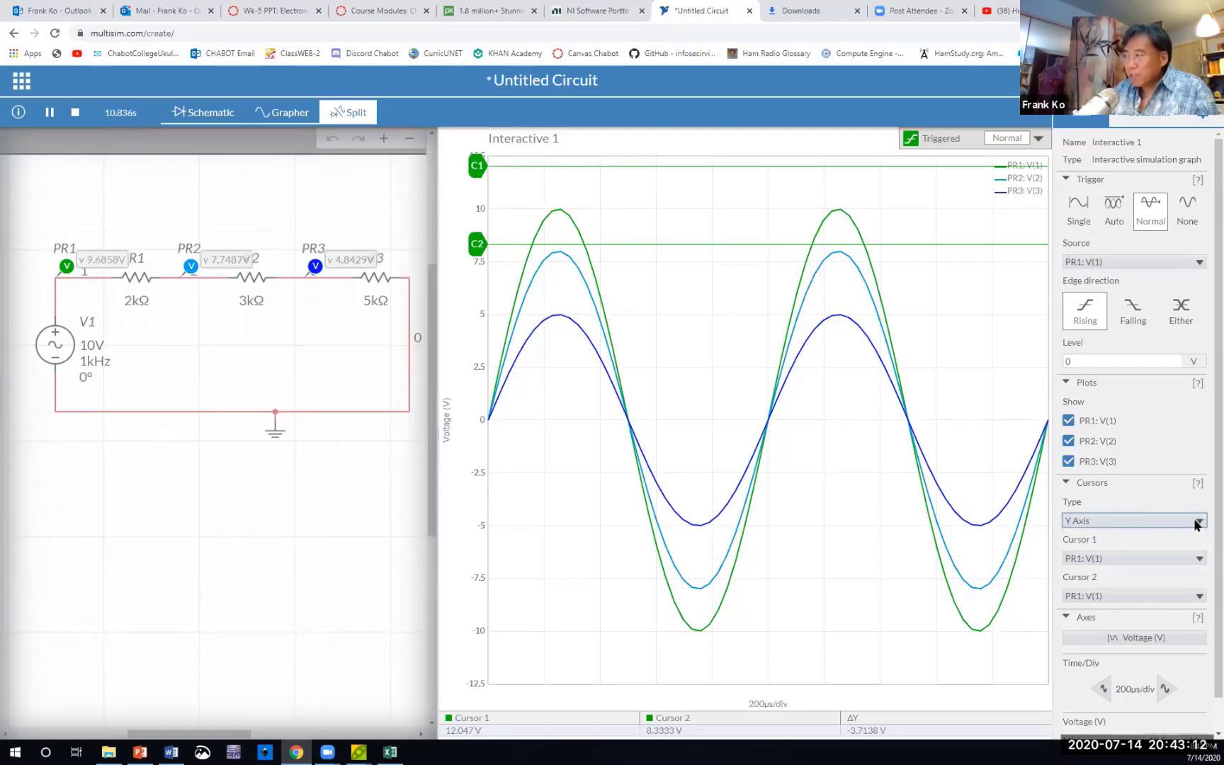
click(1196, 524)
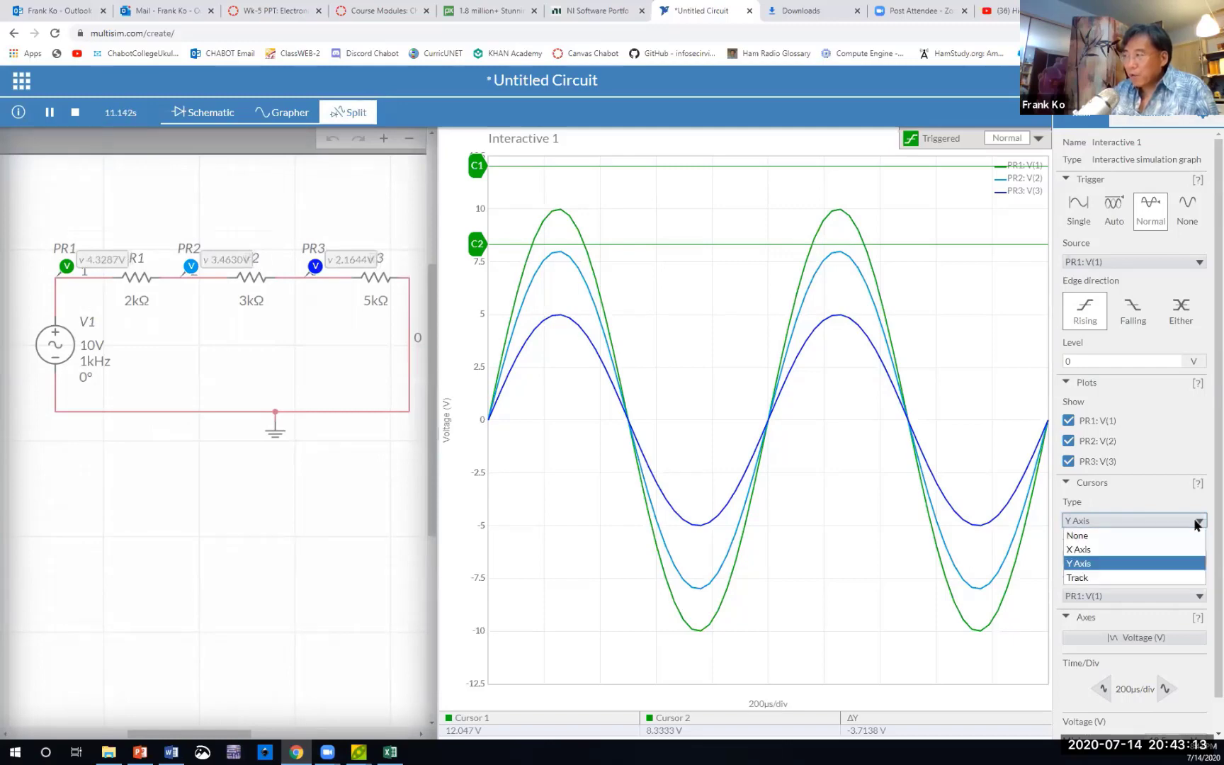
click(1195, 555)
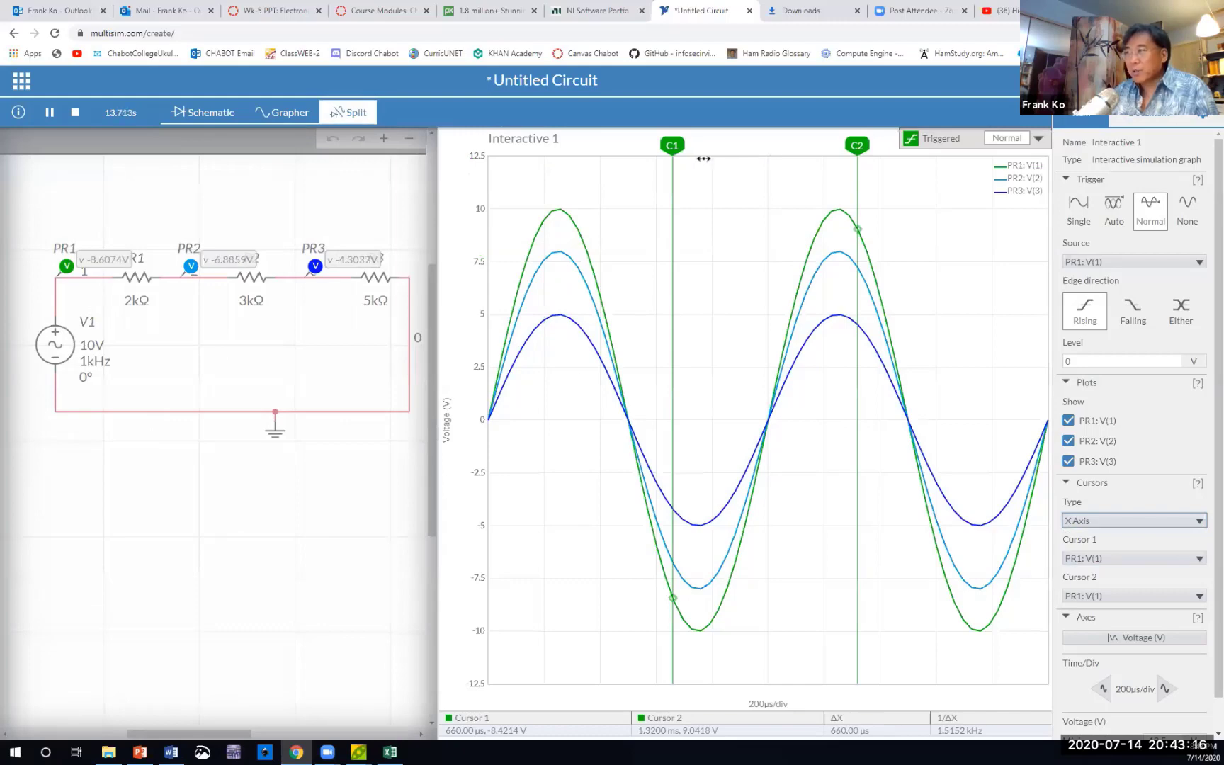
click(1201, 523)
click(1181, 558)
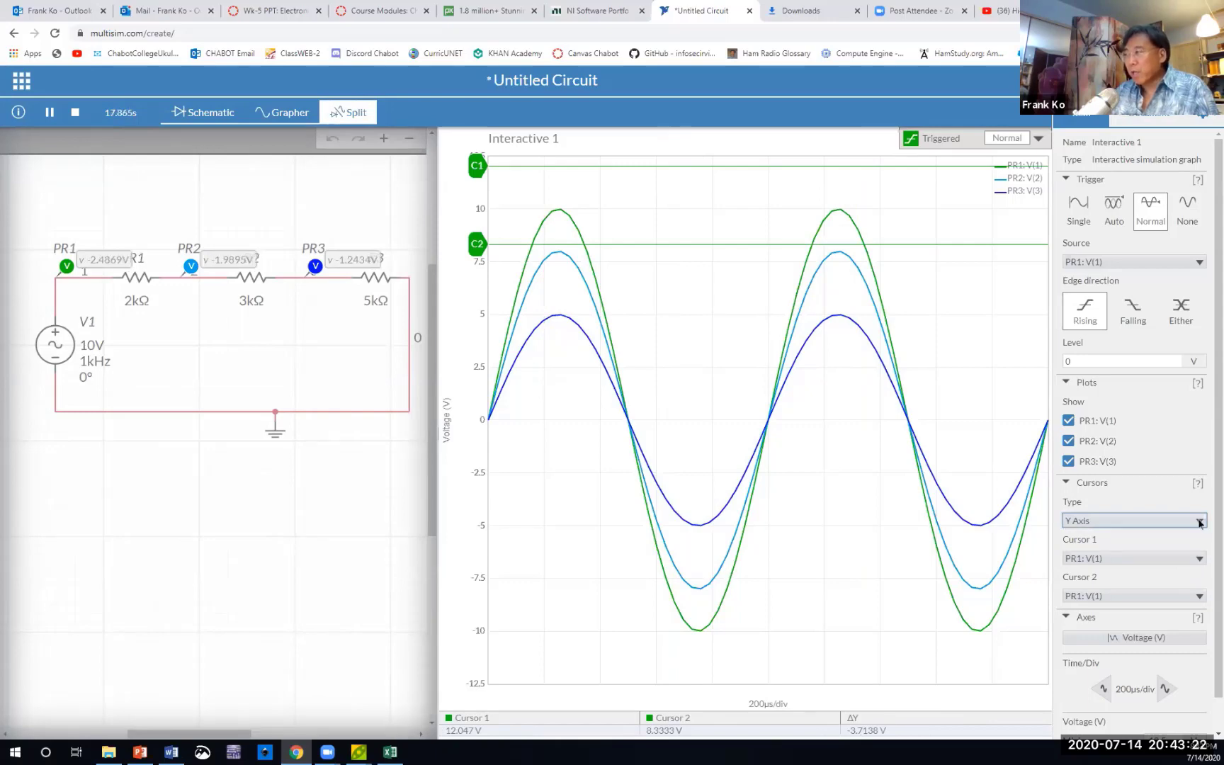
click(1201, 523)
click(1150, 574)
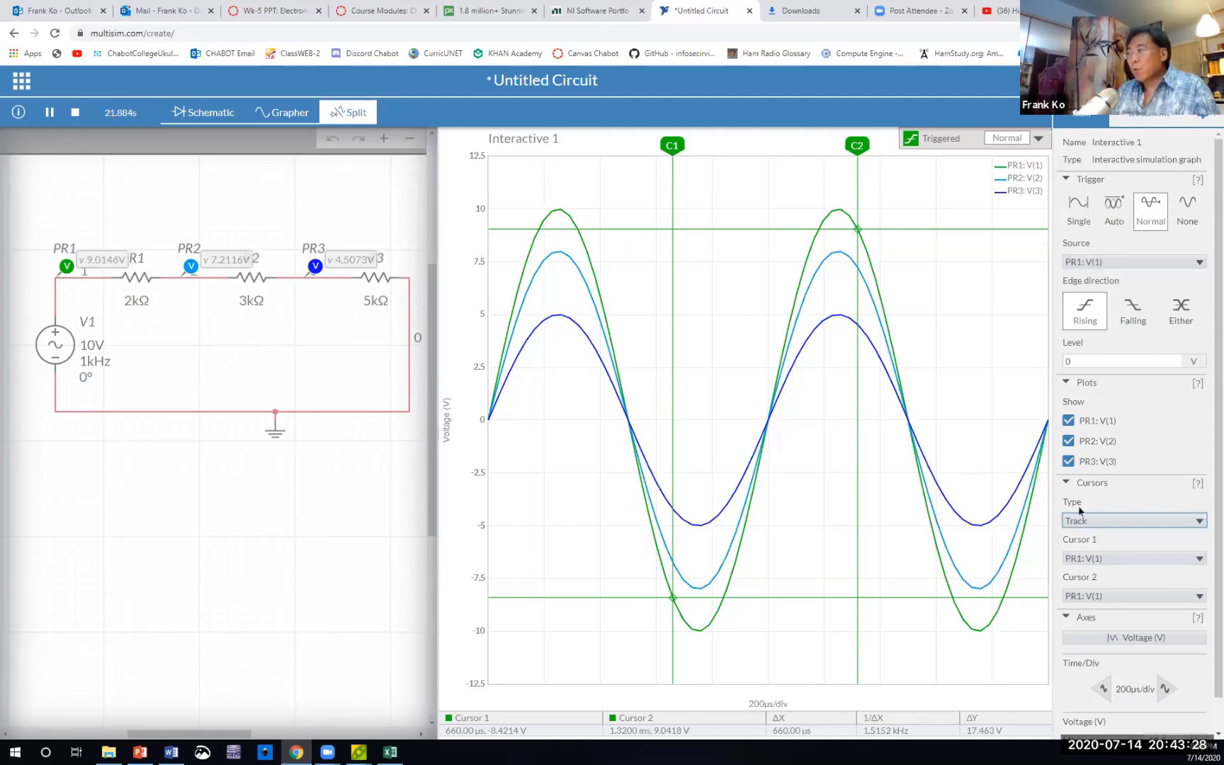
click(1199, 523)
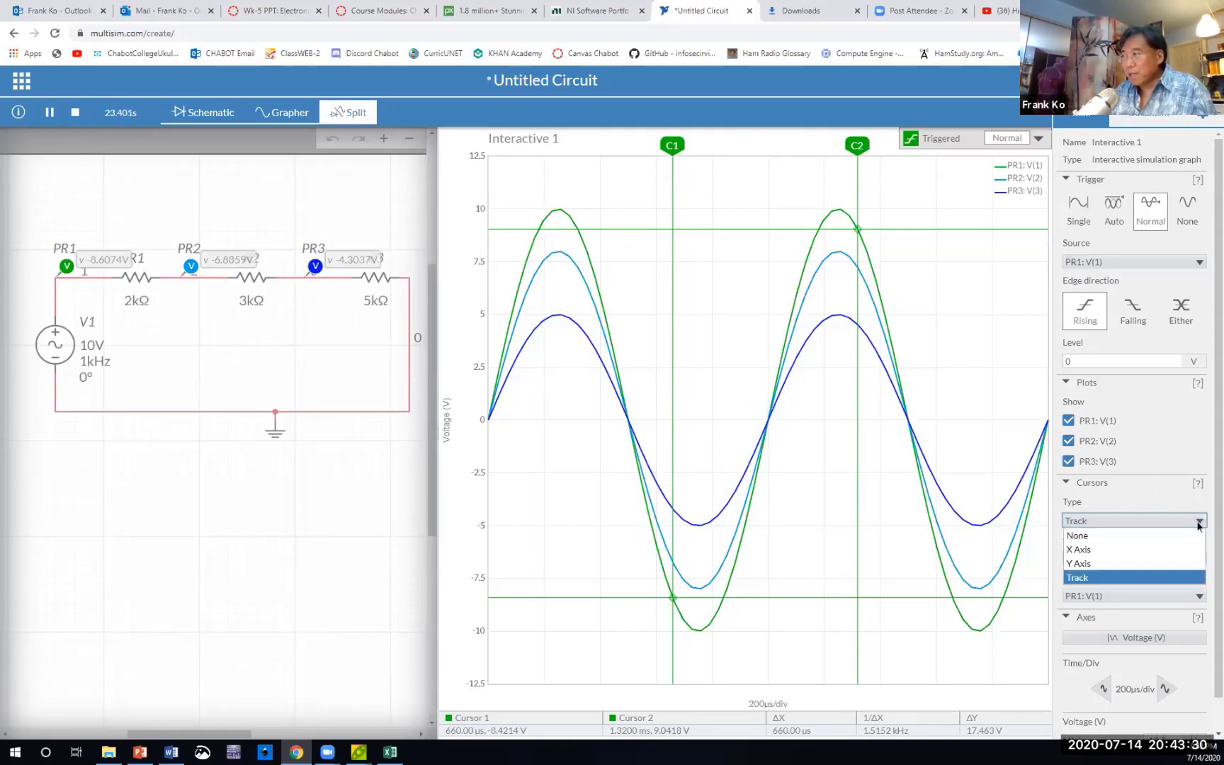
click(1152, 564)
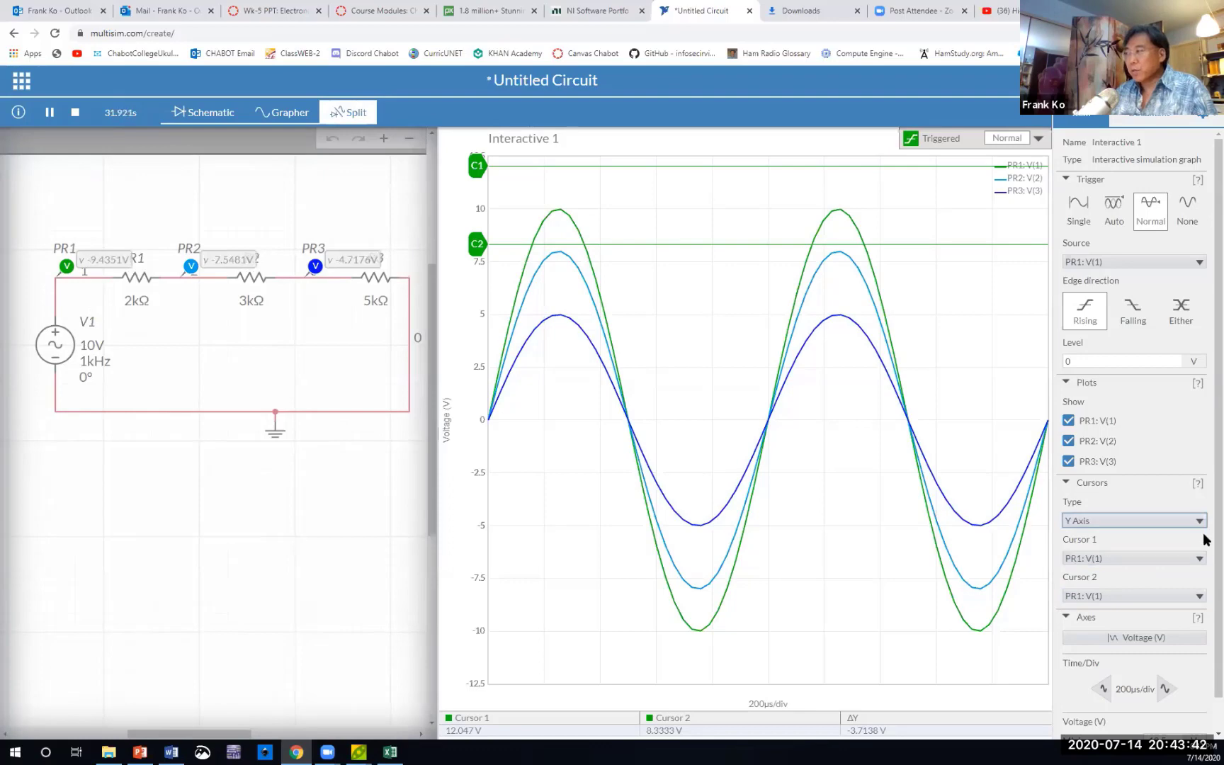
Assign cursor 1 to PR1: V(1) and place cursor 2 on the PR2 waveform's trough at about -8 V.
click(1201, 559)
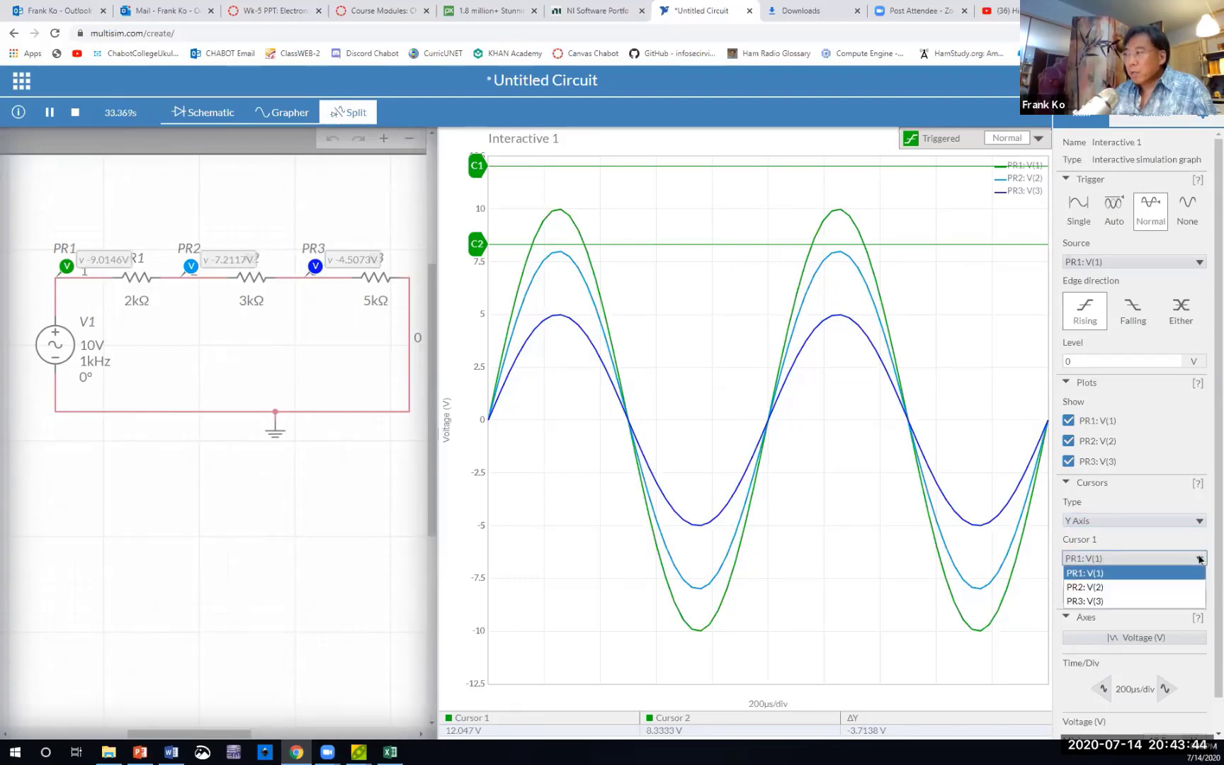
click(1202, 572)
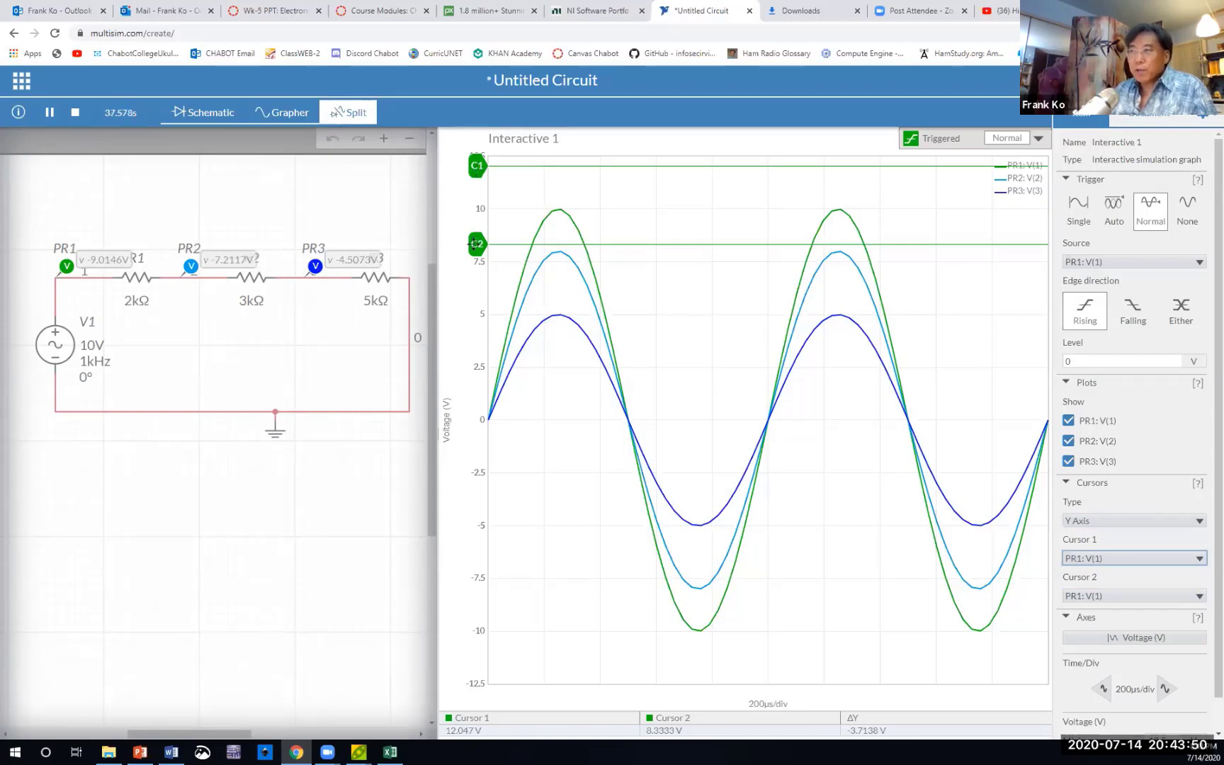
drag(473, 243, 468, 589)
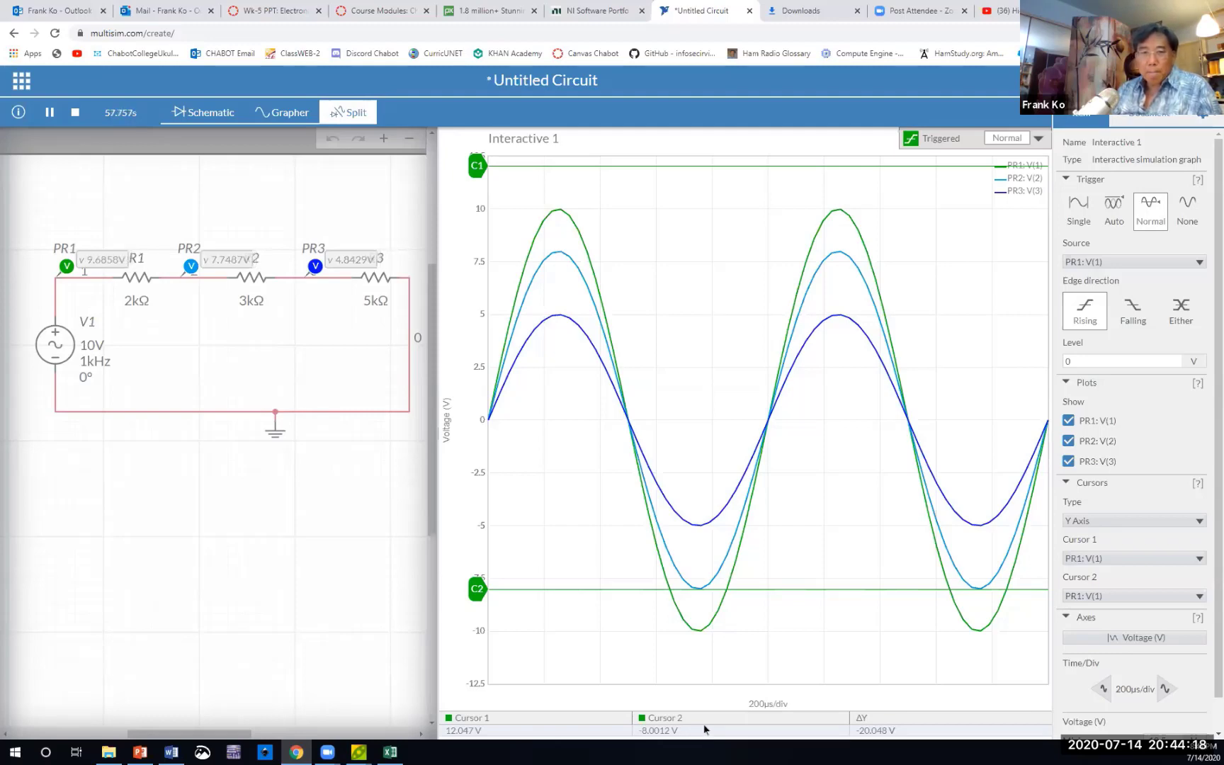
click(265, 617)
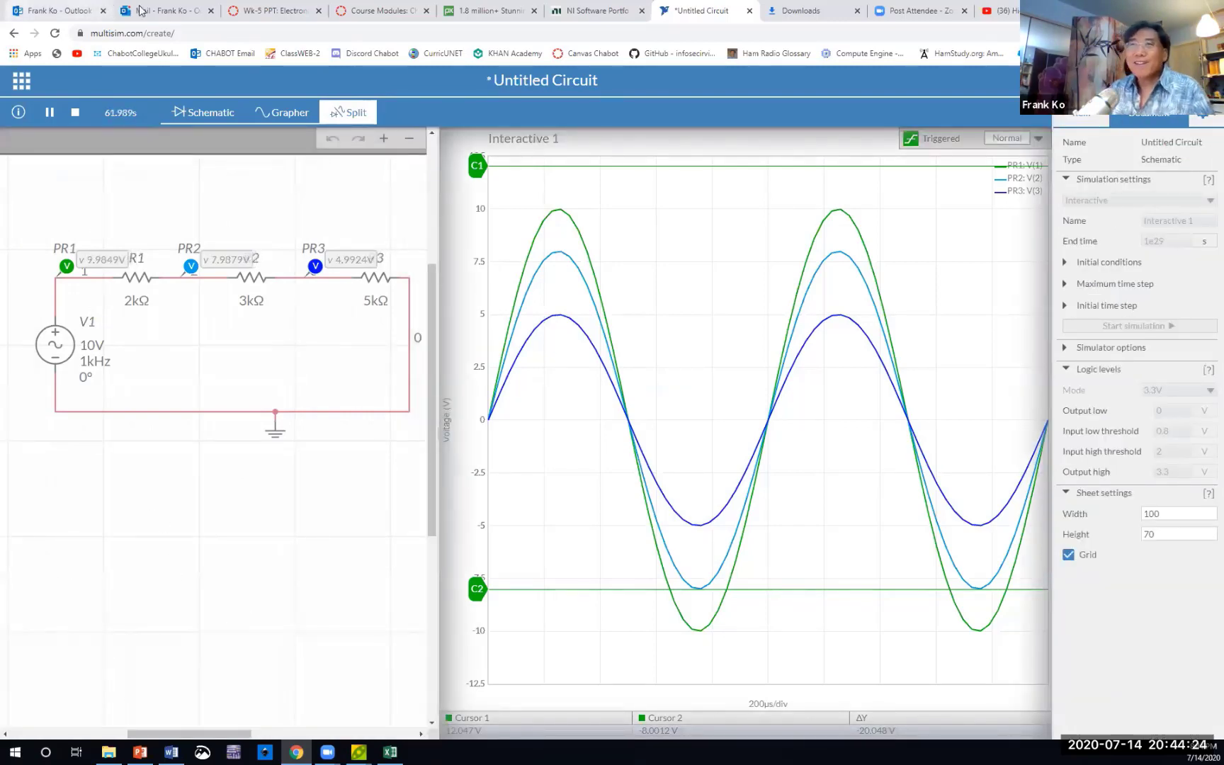
Stop the running interactive simulation of the three-resistor circuit.
click(21, 82)
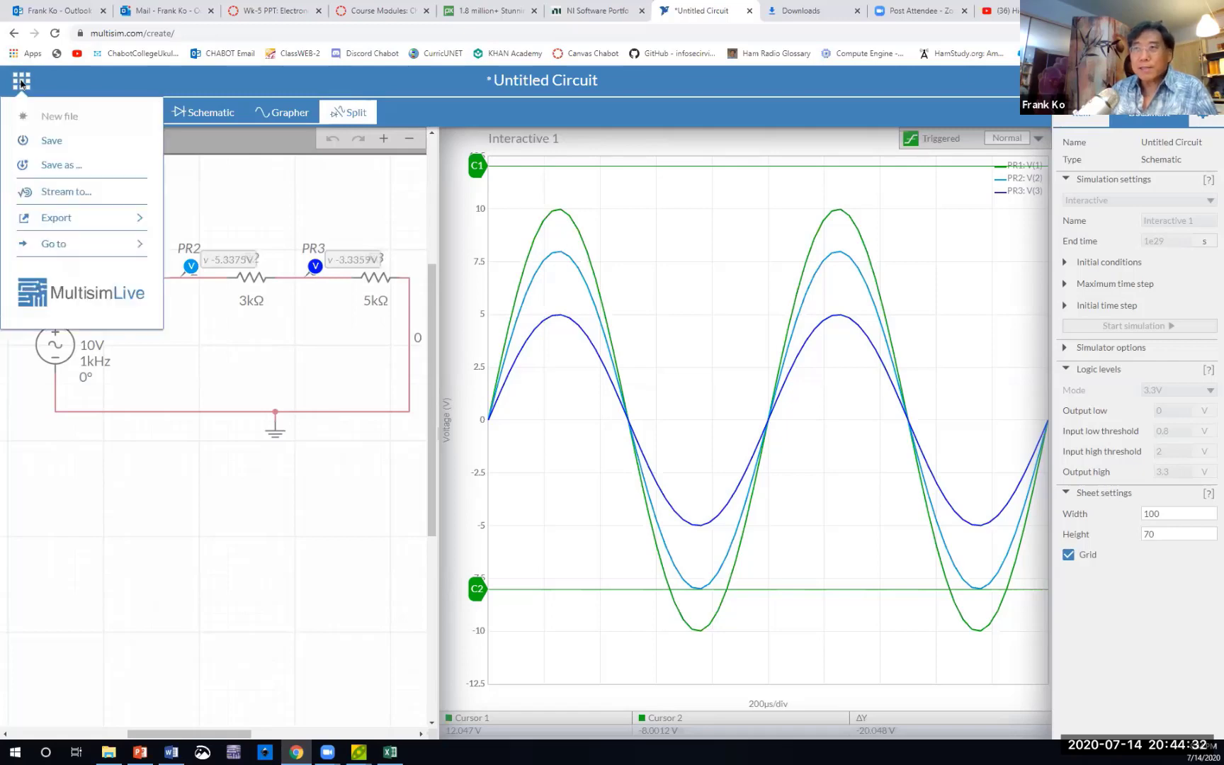
click(91, 88)
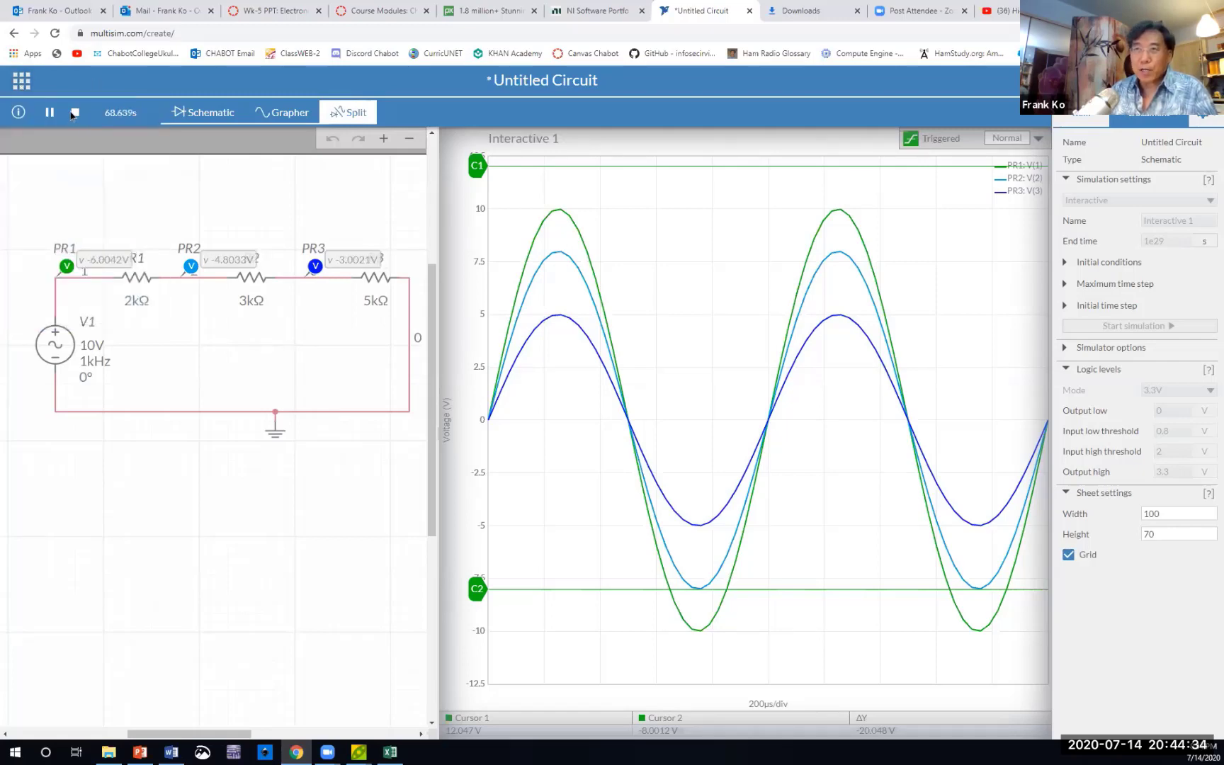
click(74, 113)
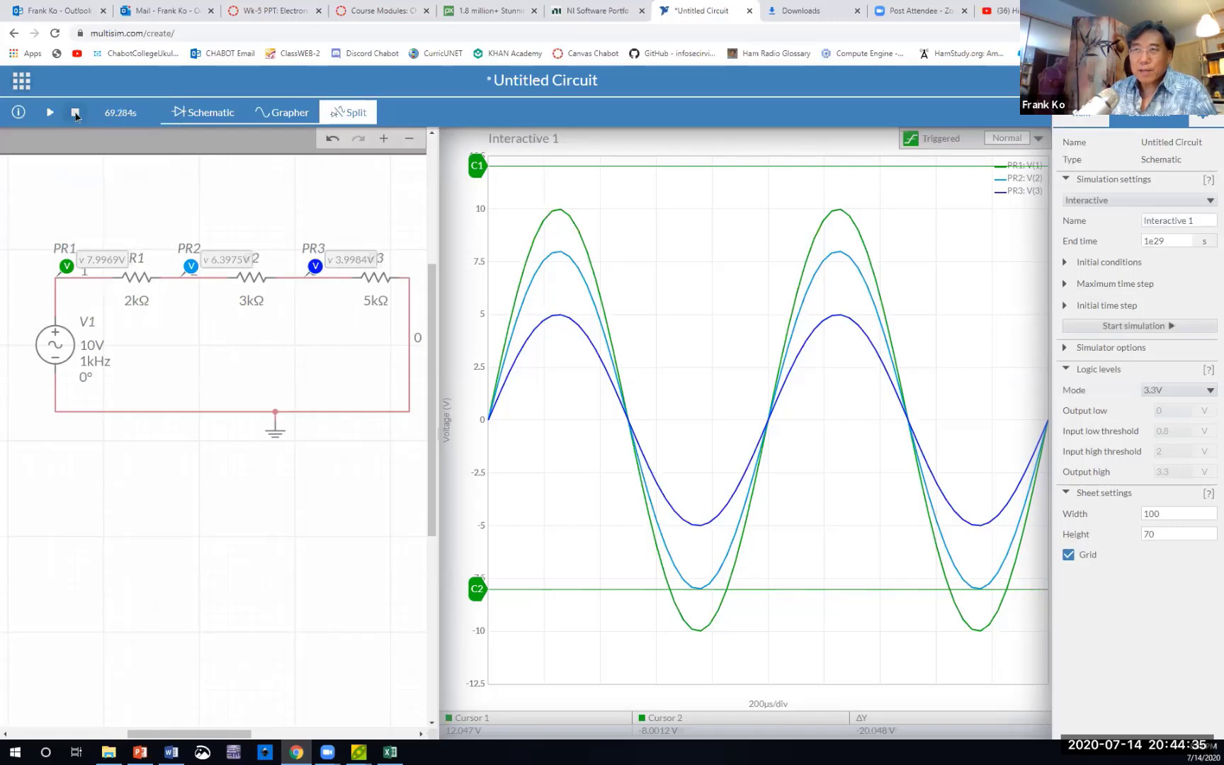
Save the untitled circuit as a new circuit named "AC 3R IMASAMPLE".
click(22, 82)
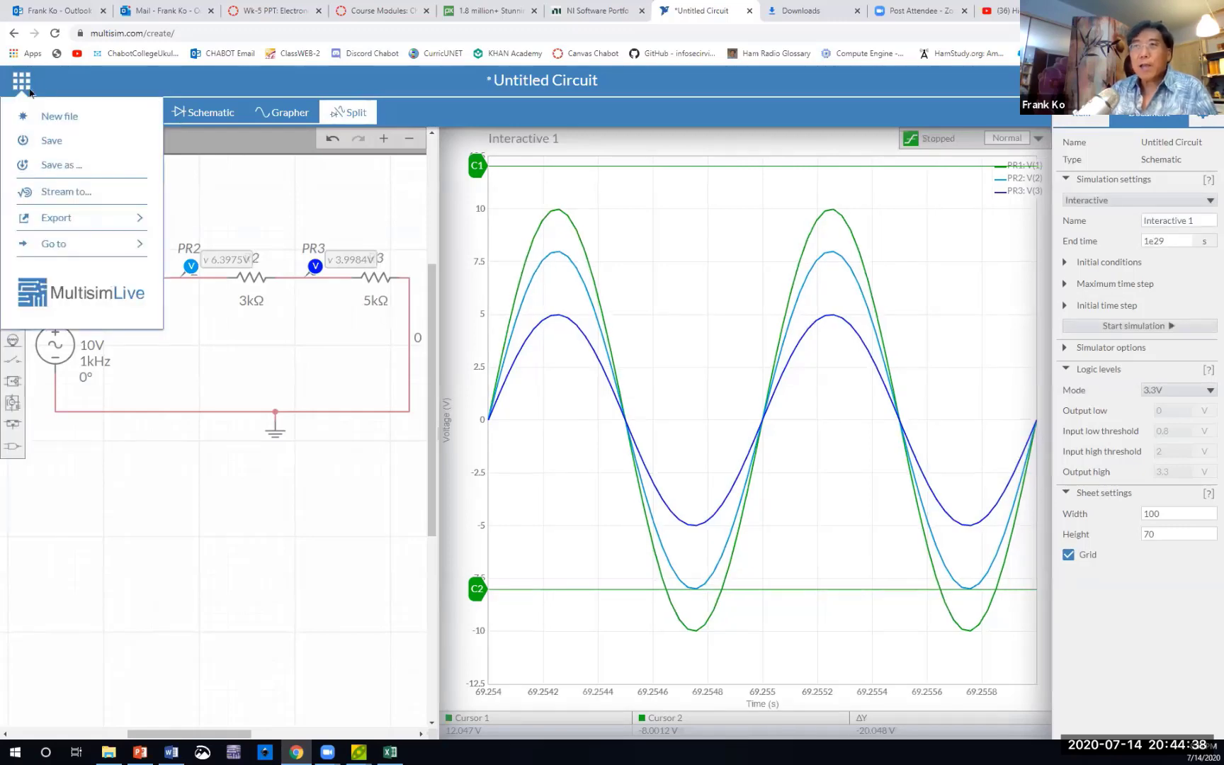
click(61, 166)
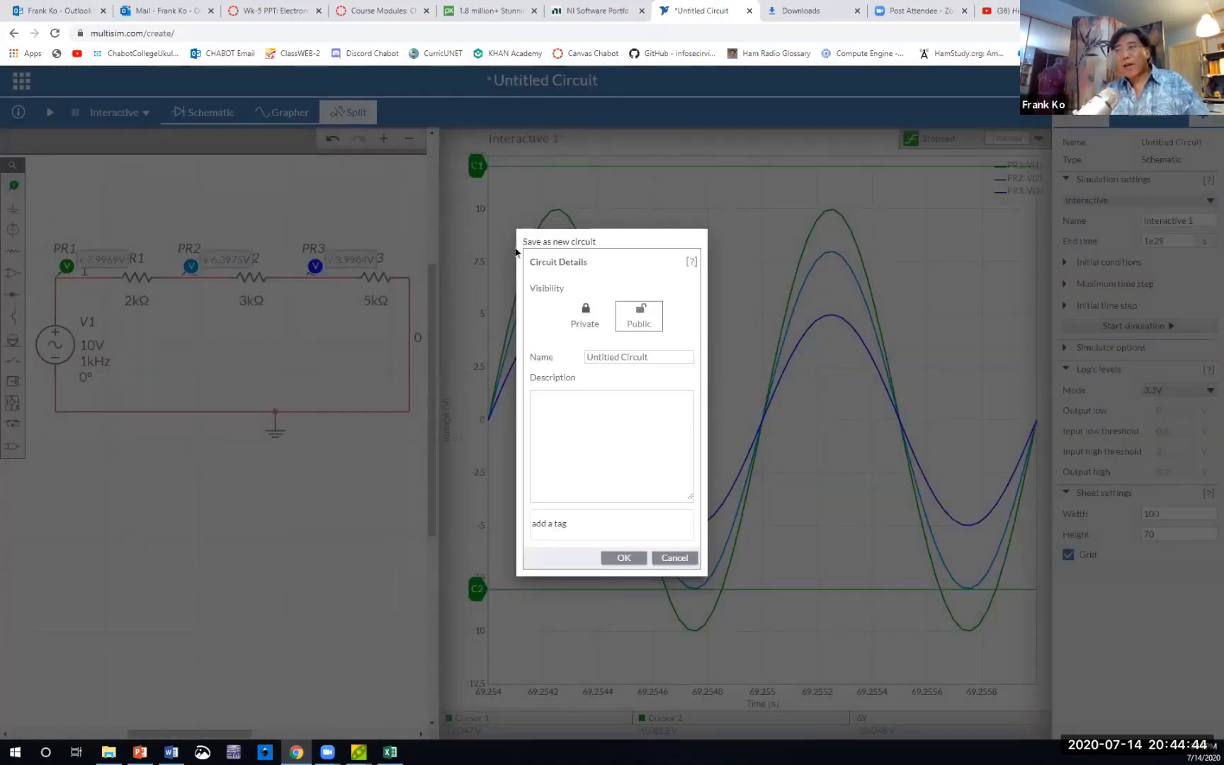
triple_click(630, 359)
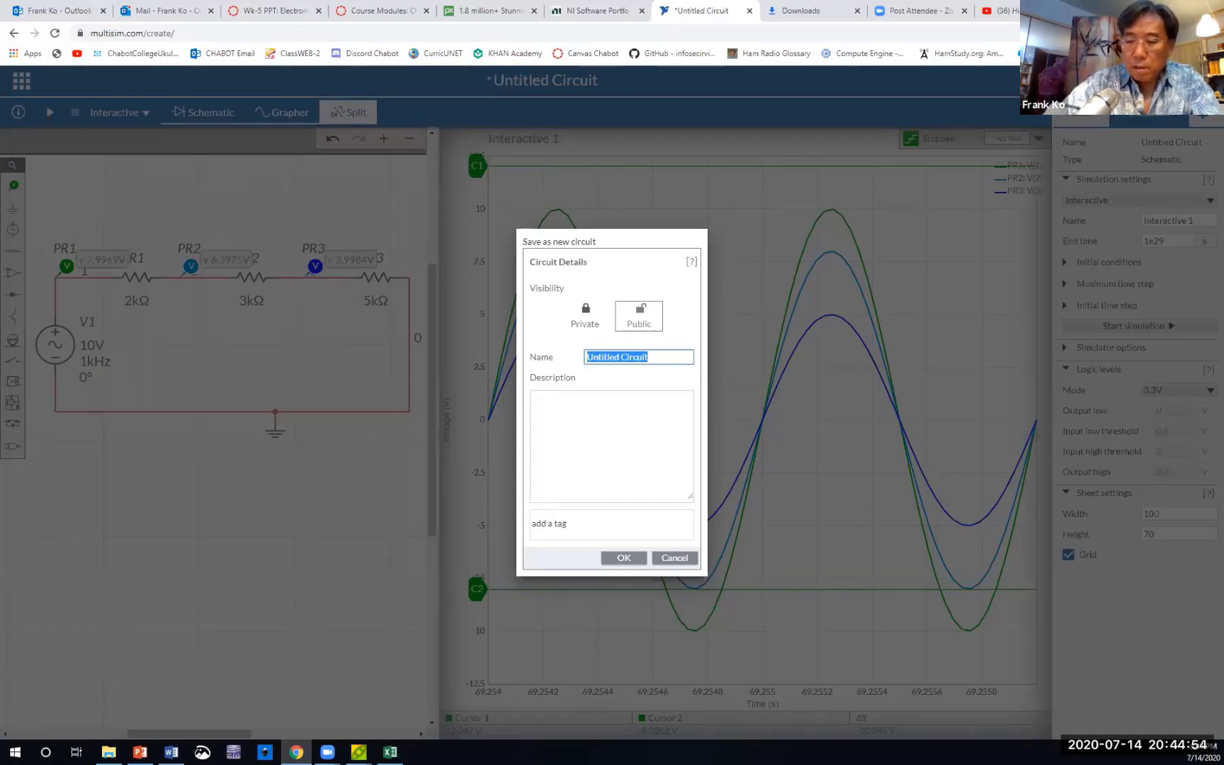
text(AC 3)
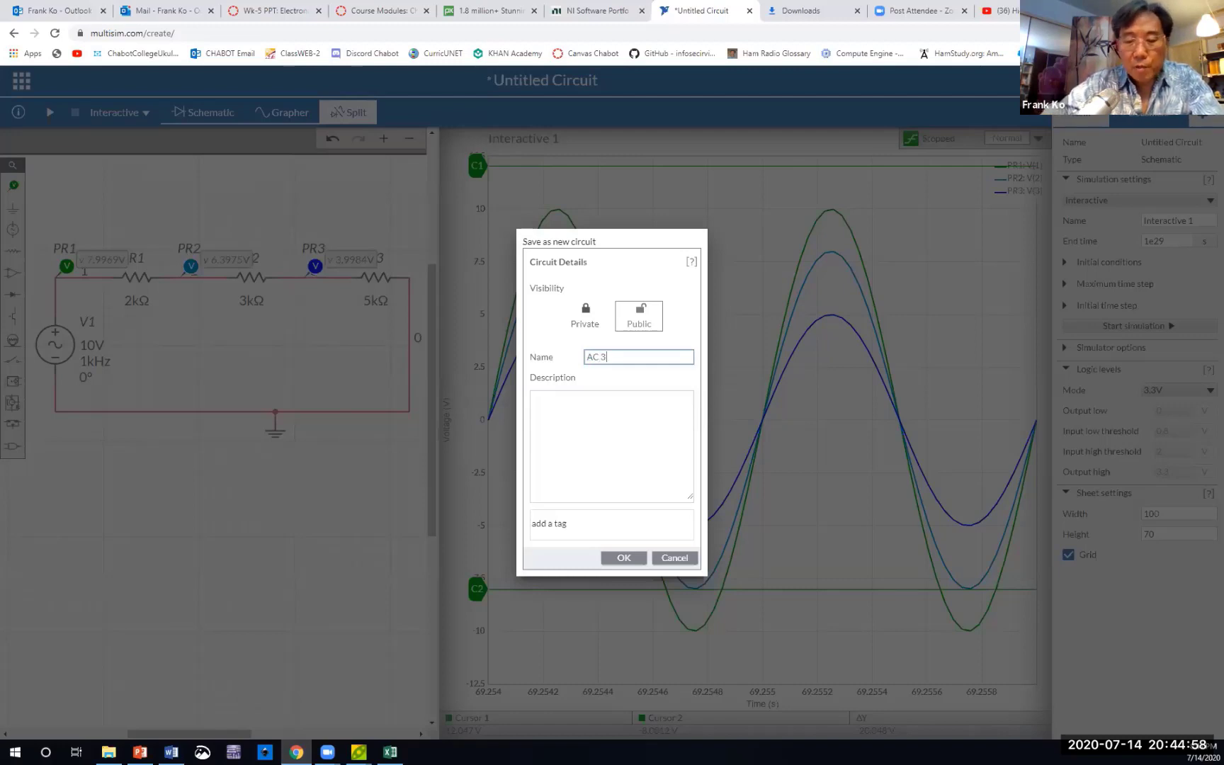
text(R)
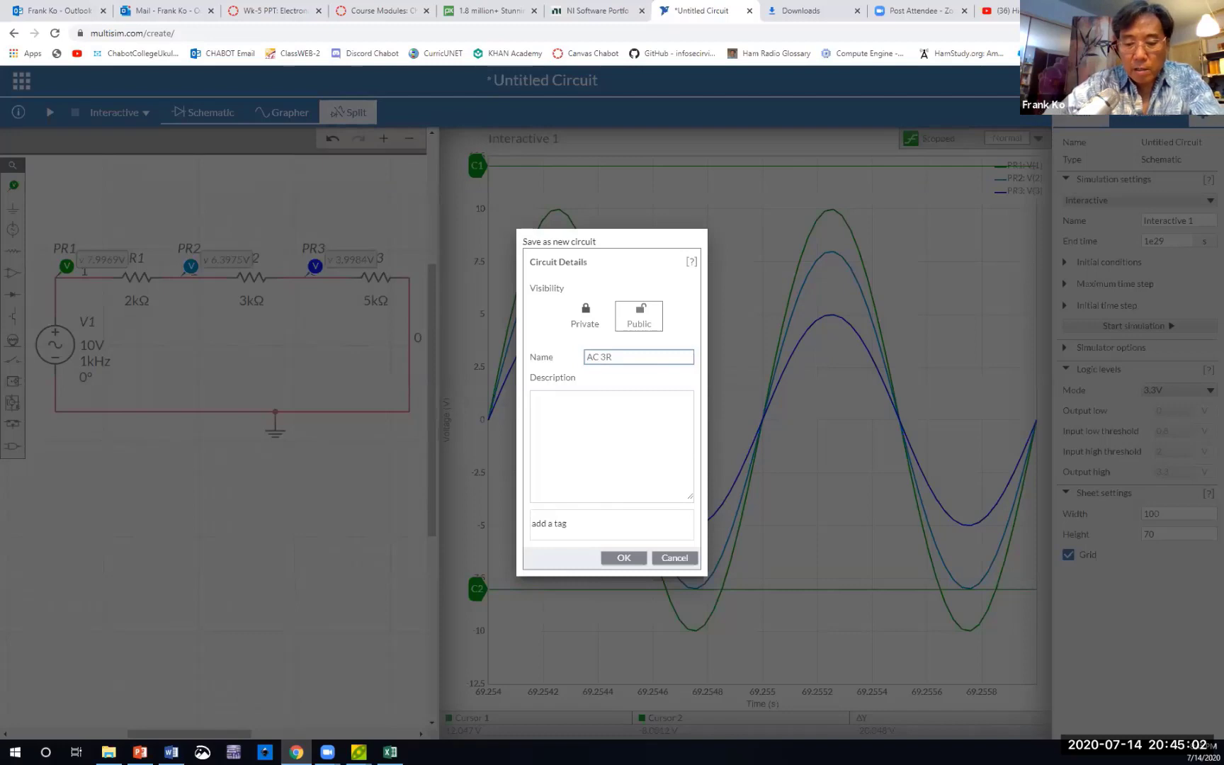
text( I)
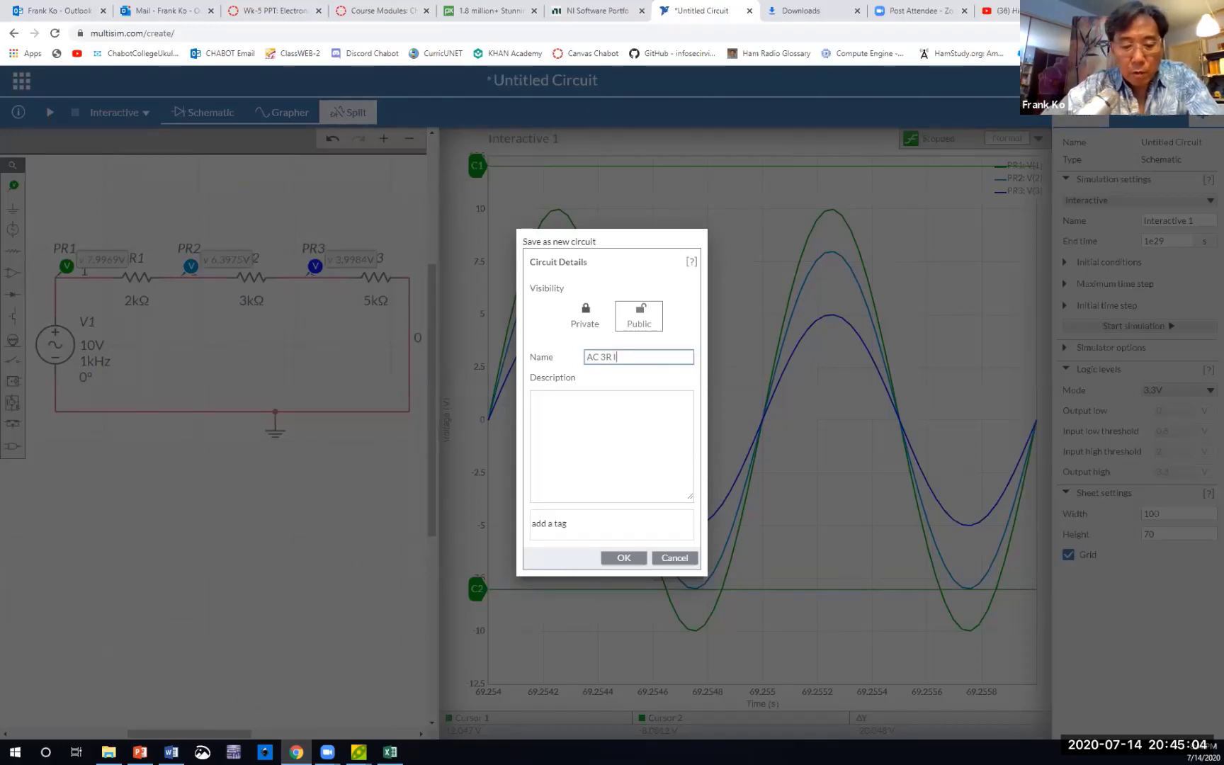
text(M)
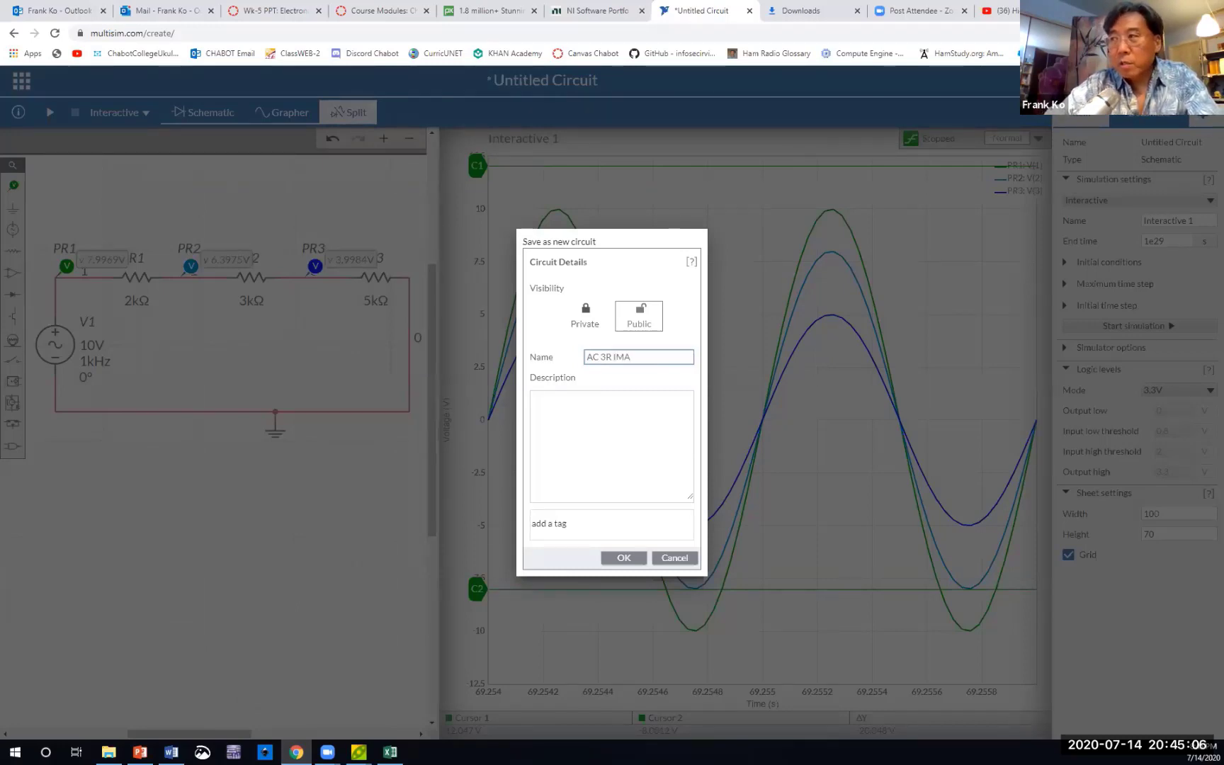
text(ASA)
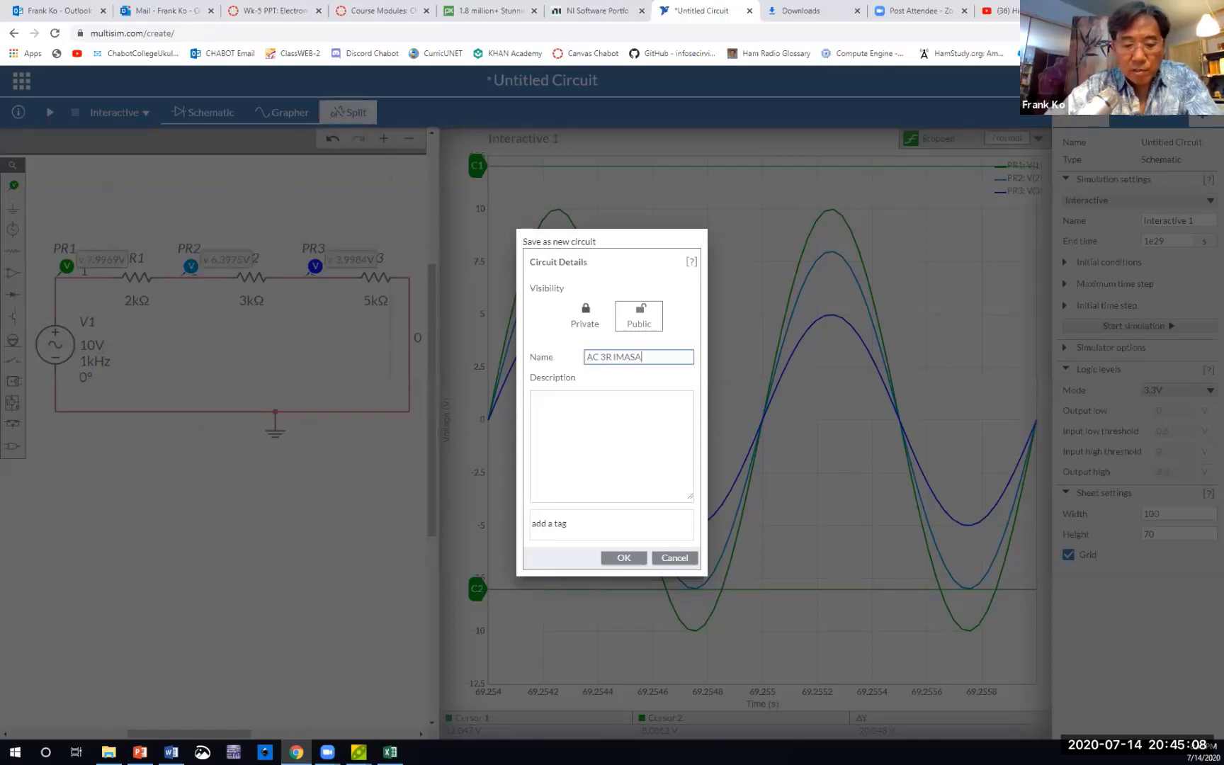
text(MPLE)
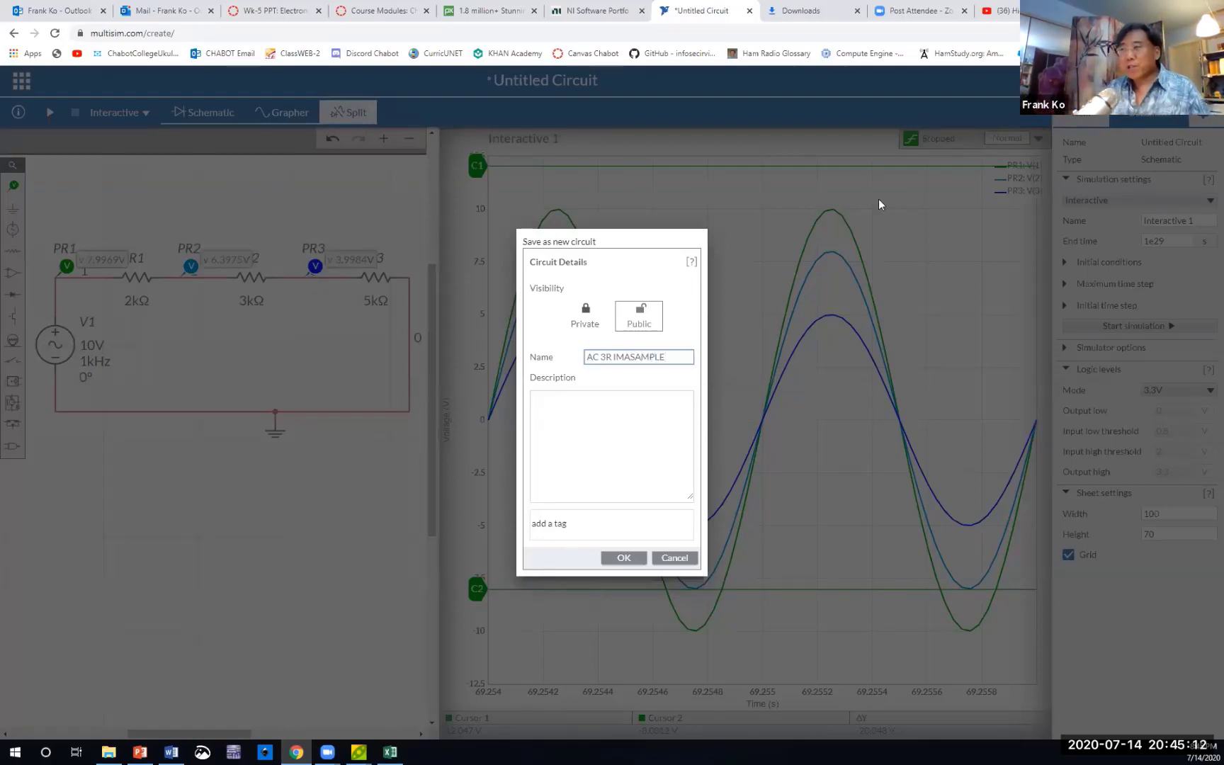
click(613, 559)
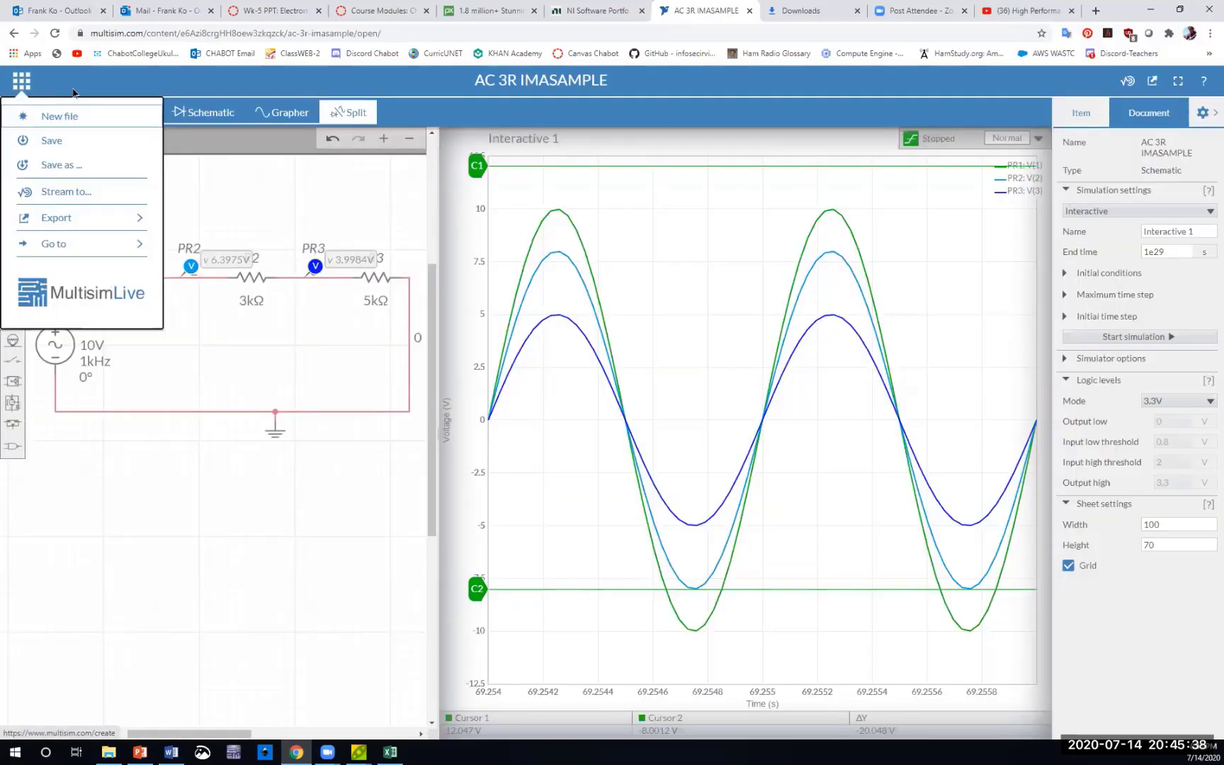
click(75, 88)
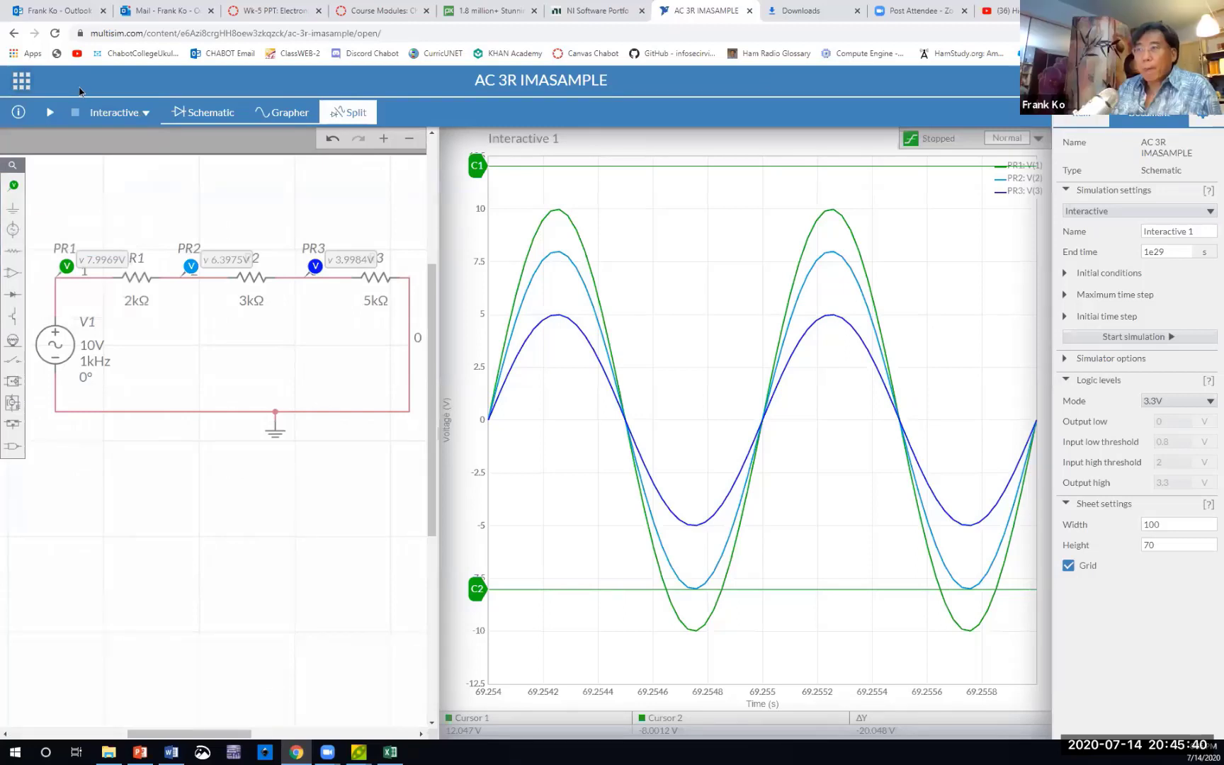